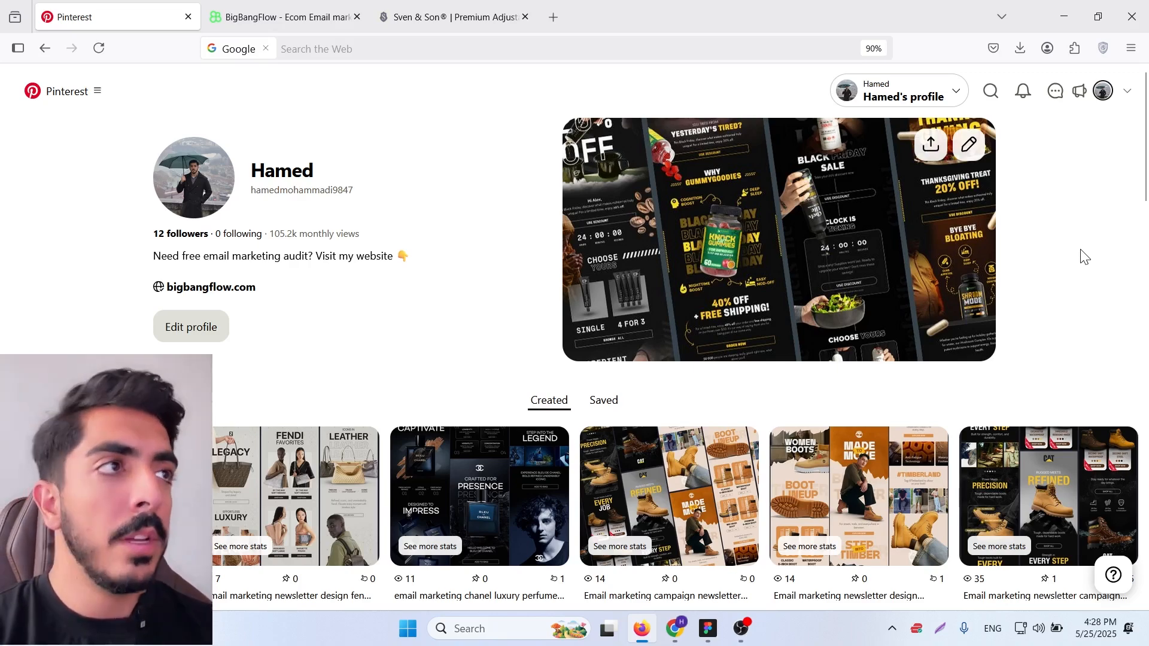
Look over the Pinterest profile's header and created pins, and view the free email audit form on the BigBangFlow website.
{"action": "middle_click", "coordinate": [1088, 311]}
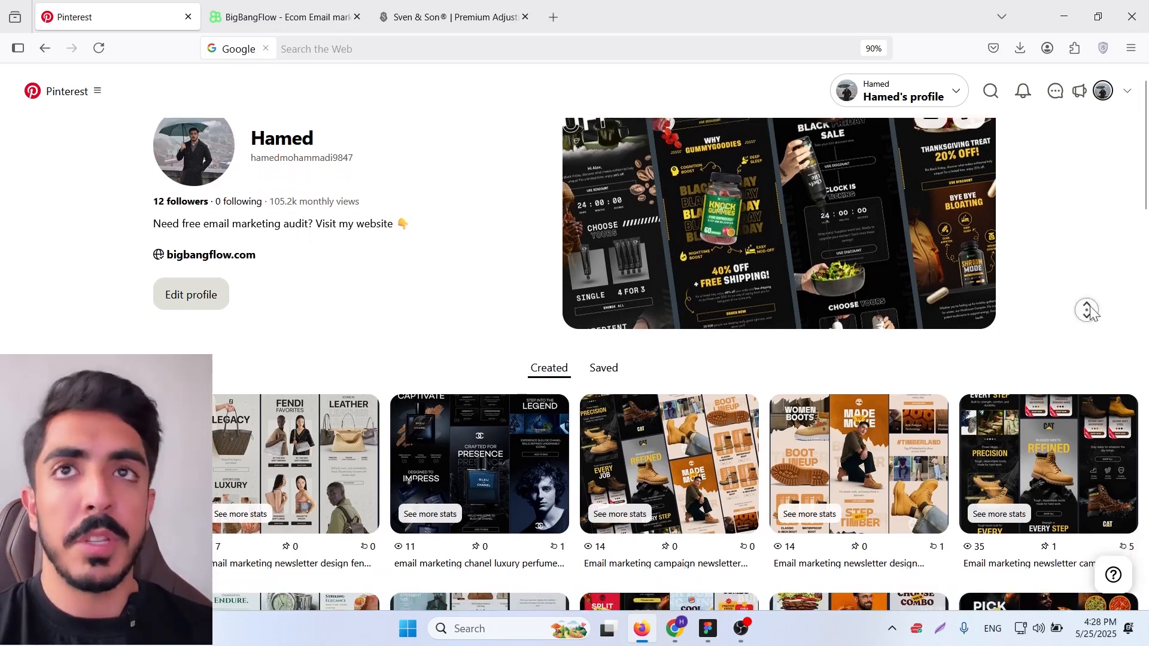
{"action": "middle_click", "coordinate": [1091, 263]}
{"action": "mouse_move", "coordinate": [1148, 118]}
{"action": "left_mouse_down"}
{"action": "mouse_move", "coordinate": [1148, 214]}
{"action": "mouse_move", "coordinate": [1148, 122]}
{"action": "left_mouse_up"}
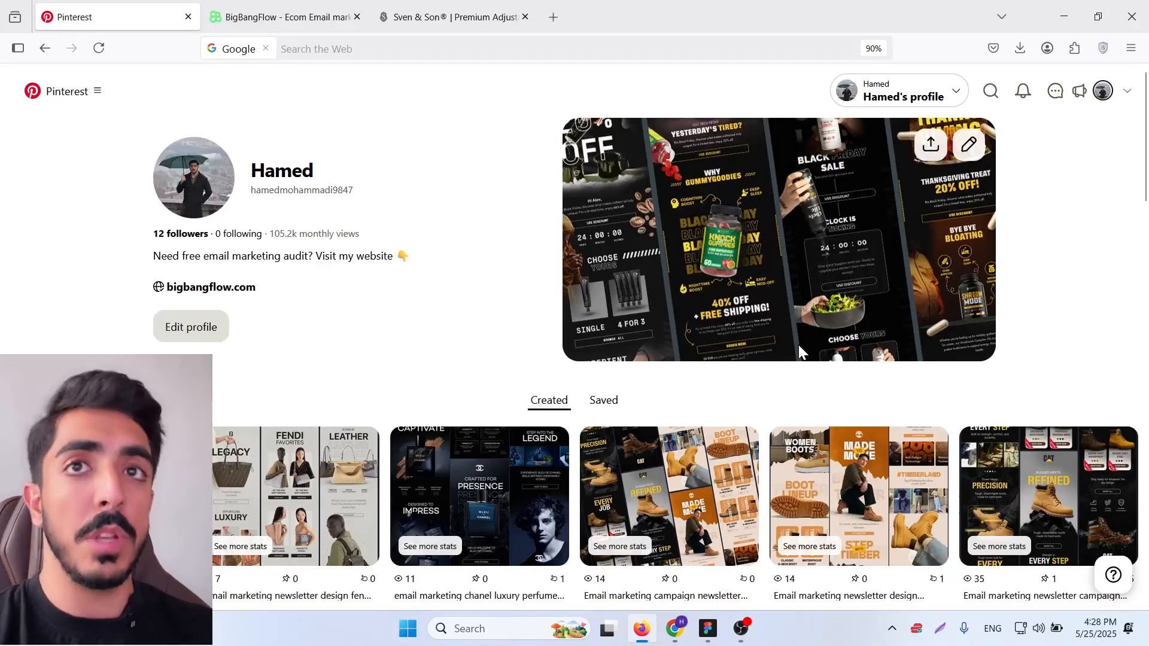
{"action": "middle_click", "coordinate": [513, 225]}
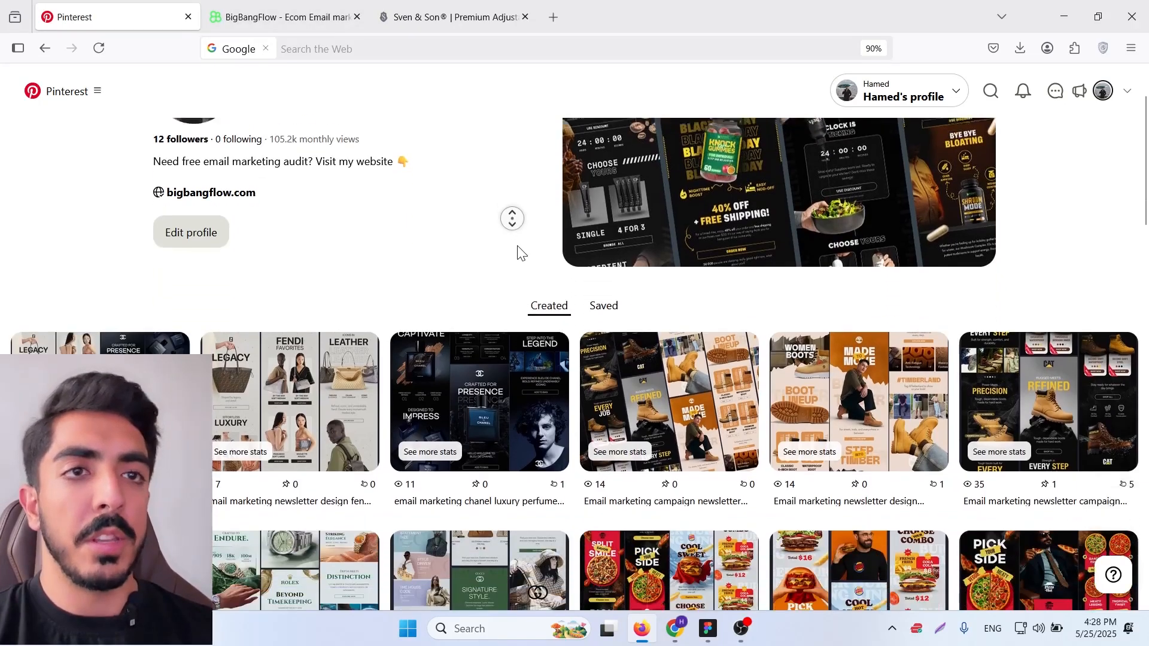
{"action": "scroll", "coordinate": [1148, 160], "scroll_direction": "up", "scroll_amount": 2}
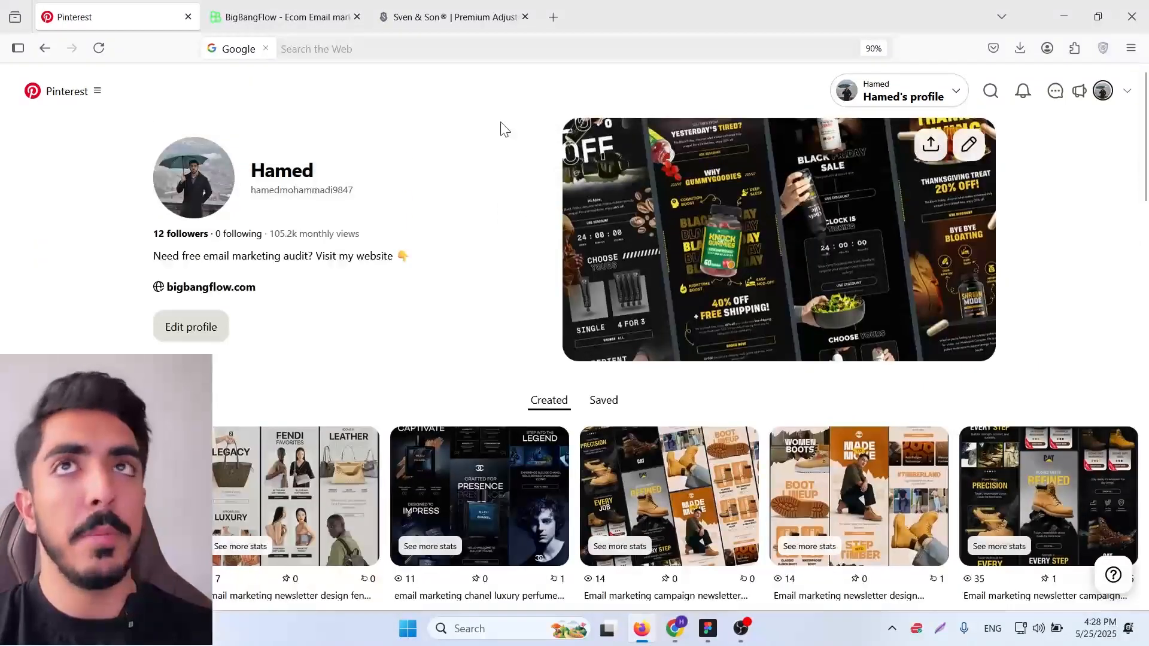
{"action": "left_click", "coordinate": [292, 8]}
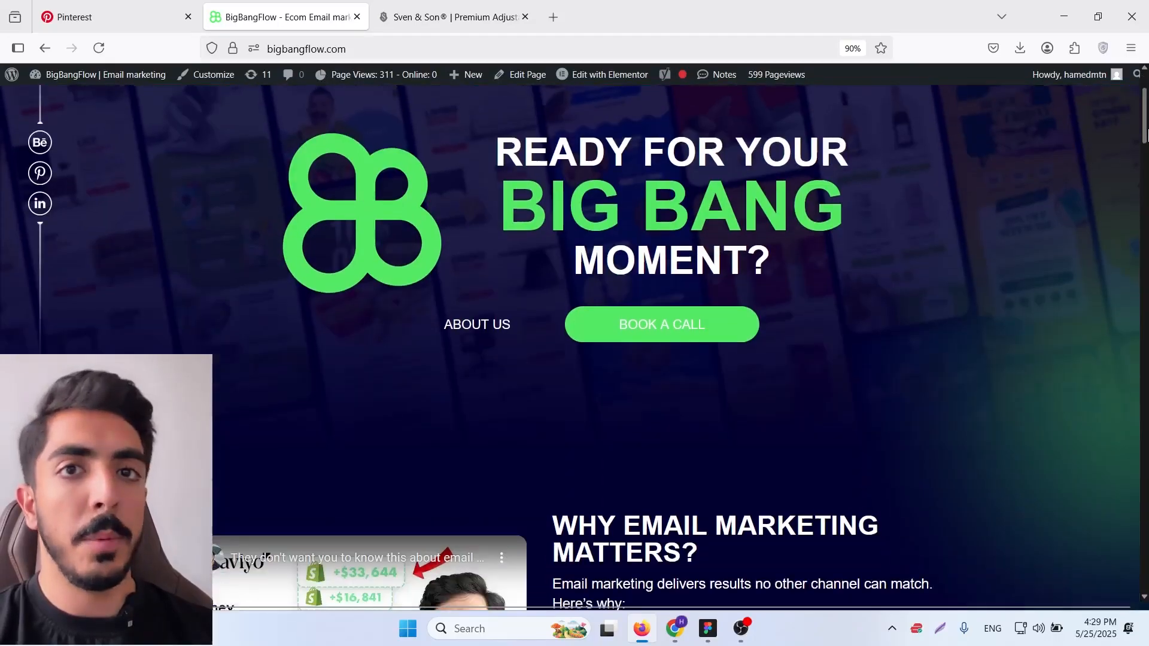
{"action": "left_click_drag", "start_coordinate": [1145, 134], "coordinate": [1145, 530]}
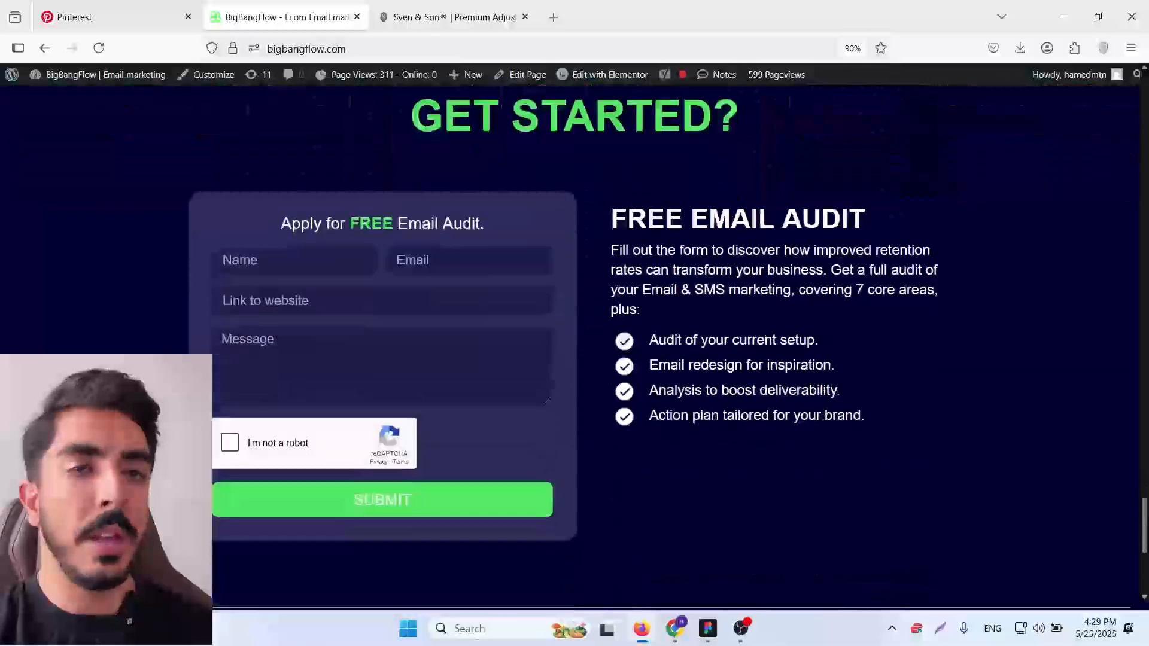
Switch to Figma and examine the before-and-after email revenue images for the ShowerLabs and BANDABAGS clients.
{"action": "left_click", "coordinate": [708, 628]}
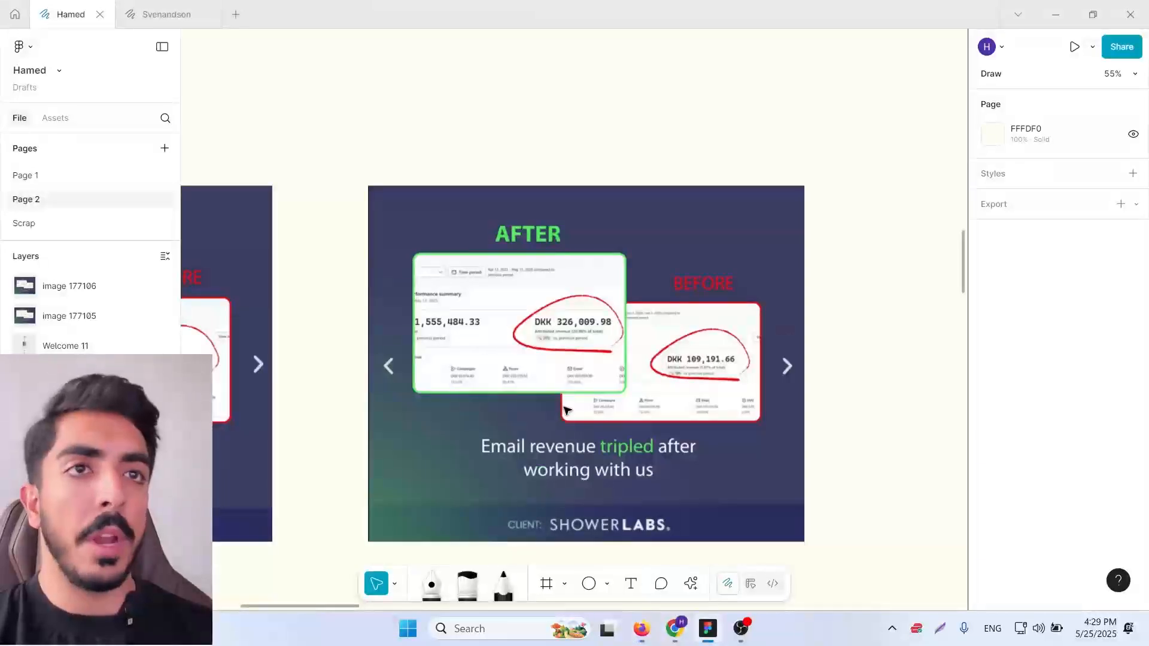
{"action": "mouse_move", "coordinate": [455, 330]}
{"action": "left_mouse_down"}
{"action": "mouse_move", "coordinate": [701, 293]}
{"action": "mouse_move", "coordinate": [462, 317]}
{"action": "left_mouse_up"}
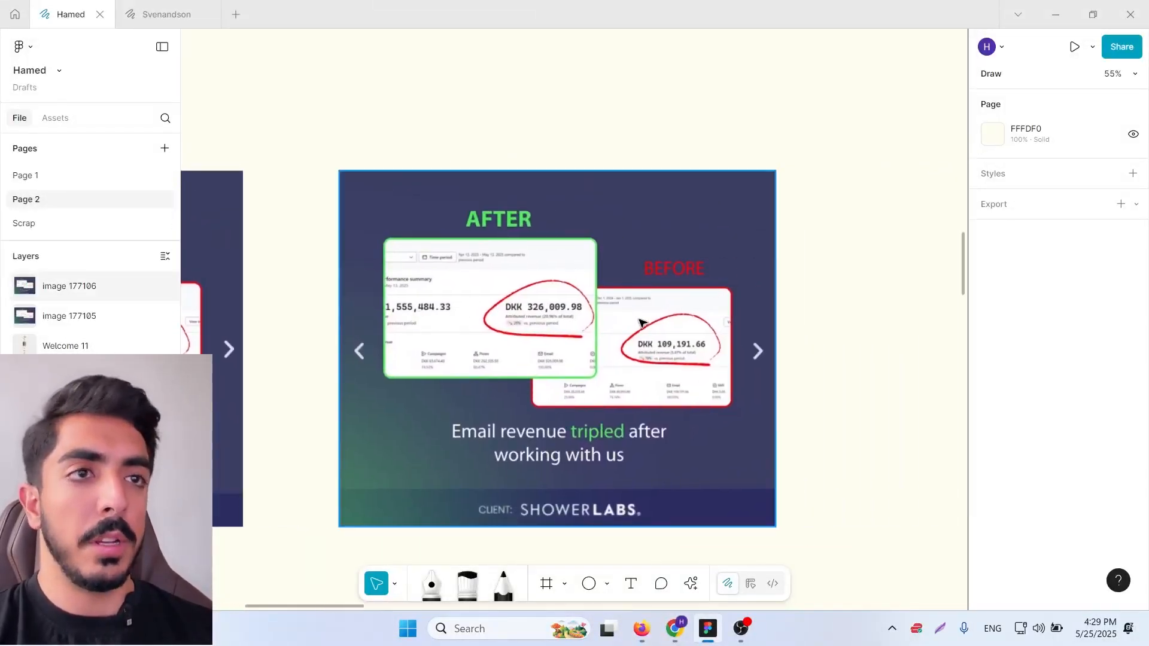
{"action": "scroll", "coordinate": [701, 377], "scroll_direction": "up", "scroll_amount": 2}
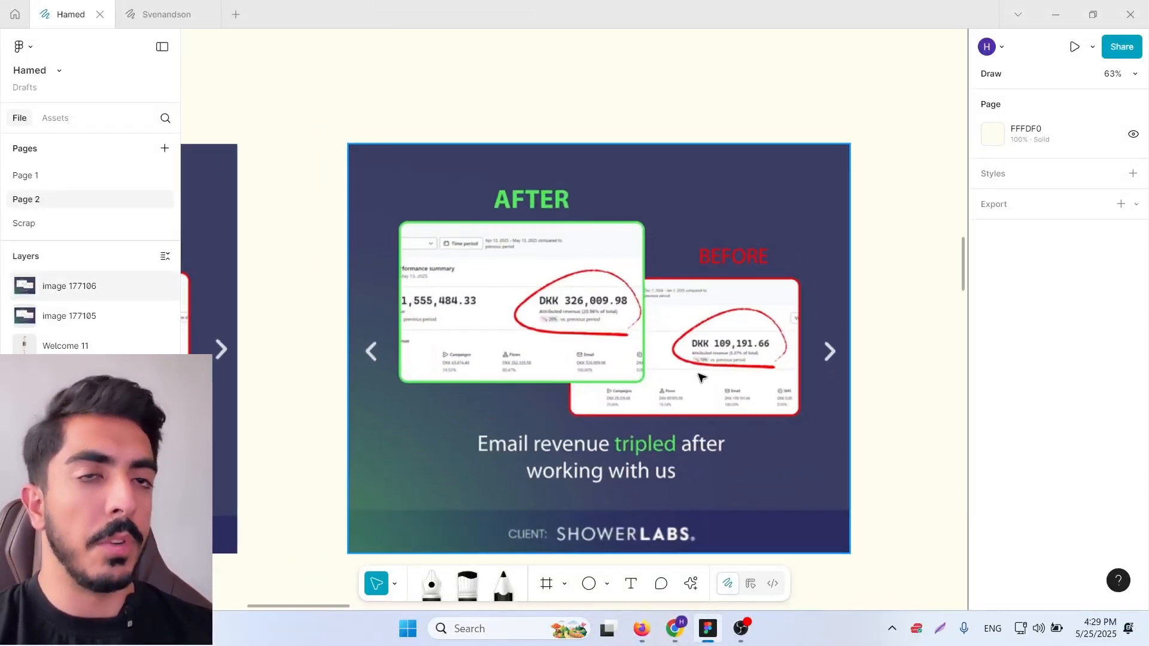
{"action": "mouse_move", "coordinate": [652, 334]}
{"action": "left_mouse_down"}
{"action": "mouse_move", "coordinate": [622, 342]}
{"action": "mouse_move", "coordinate": [657, 323]}
{"action": "left_mouse_up"}
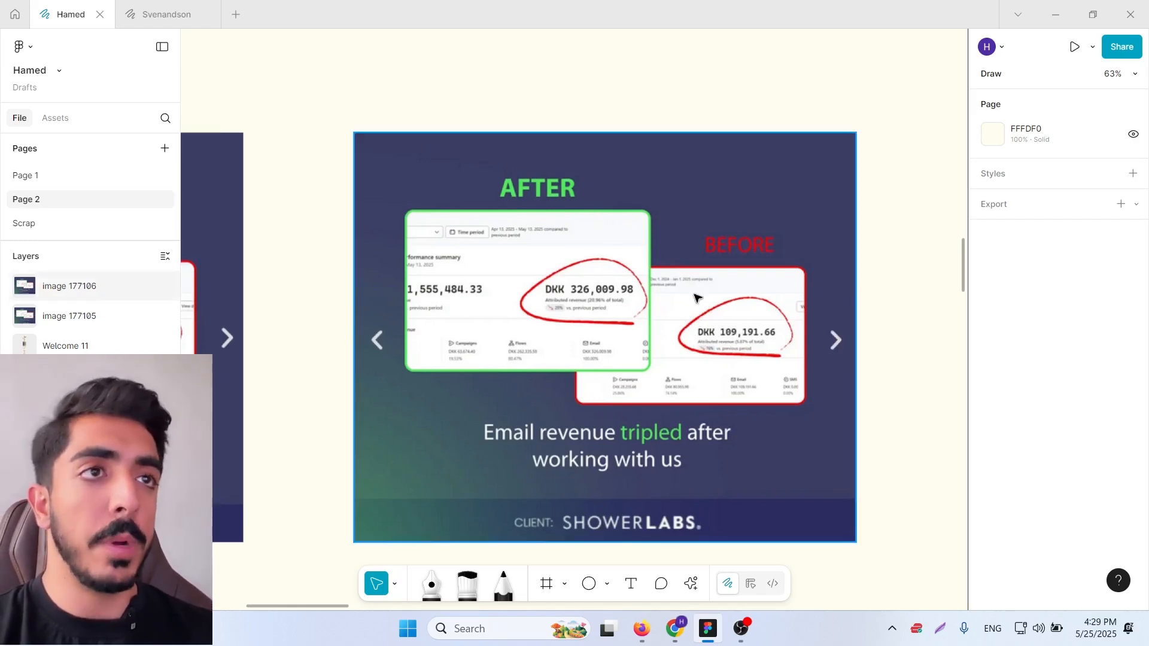
{"action": "scroll", "coordinate": [723, 331], "scroll_direction": "left", "scroll_amount": 8}
{"action": "scroll", "coordinate": [811, 379], "scroll_direction": "down", "scroll_amount": 1}
{"action": "scroll", "coordinate": [812, 378], "scroll_direction": "up", "scroll_amount": 2}
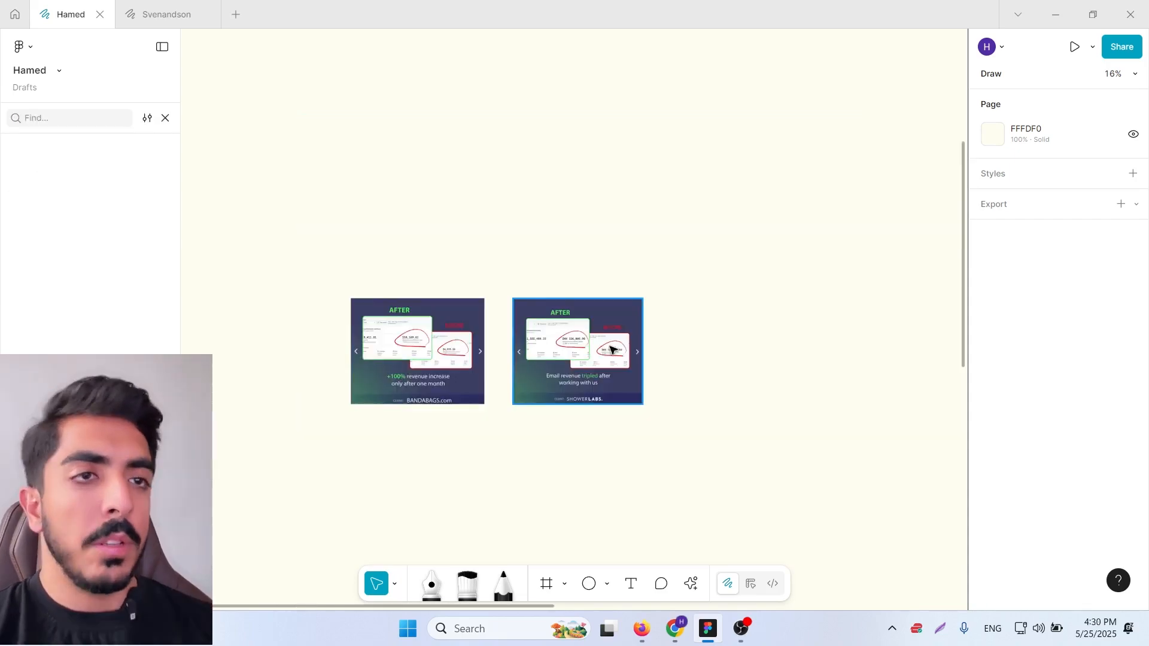
Find the Sven & Son Welcome 02, Welcome 11 and Welcome 04 email designs on the canvas.
{"action": "scroll", "coordinate": [612, 349], "scroll_direction": "right", "scroll_amount": 3}
{"action": "scroll", "coordinate": [574, 349], "scroll_direction": "down", "scroll_amount": 3}
{"action": "scroll", "coordinate": [573, 350], "scroll_direction": "right", "scroll_amount": 4}
{"action": "scroll", "coordinate": [561, 350], "scroll_direction": "up", "scroll_amount": 3}
{"action": "scroll", "coordinate": [561, 350], "scroll_direction": "down", "scroll_amount": 4}
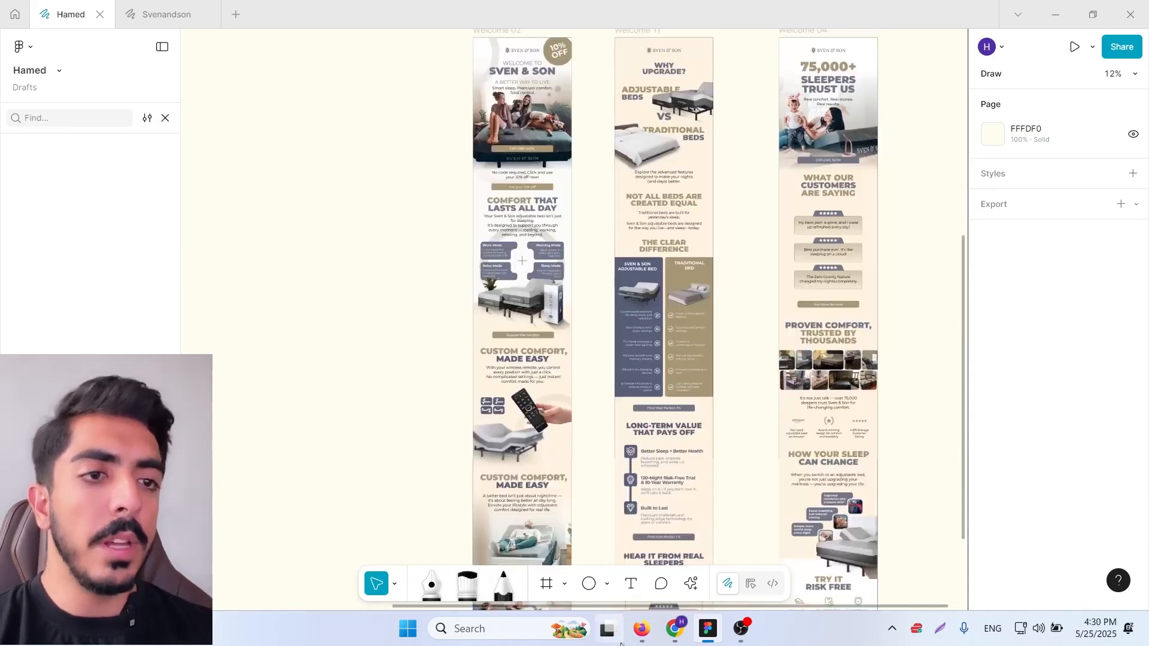
Switch to Firefox and review the Sven & Son home page from the hero banner down to the testimonials section.
{"action": "left_click", "coordinate": [642, 629]}
{"action": "left_click", "coordinate": [486, 8]}
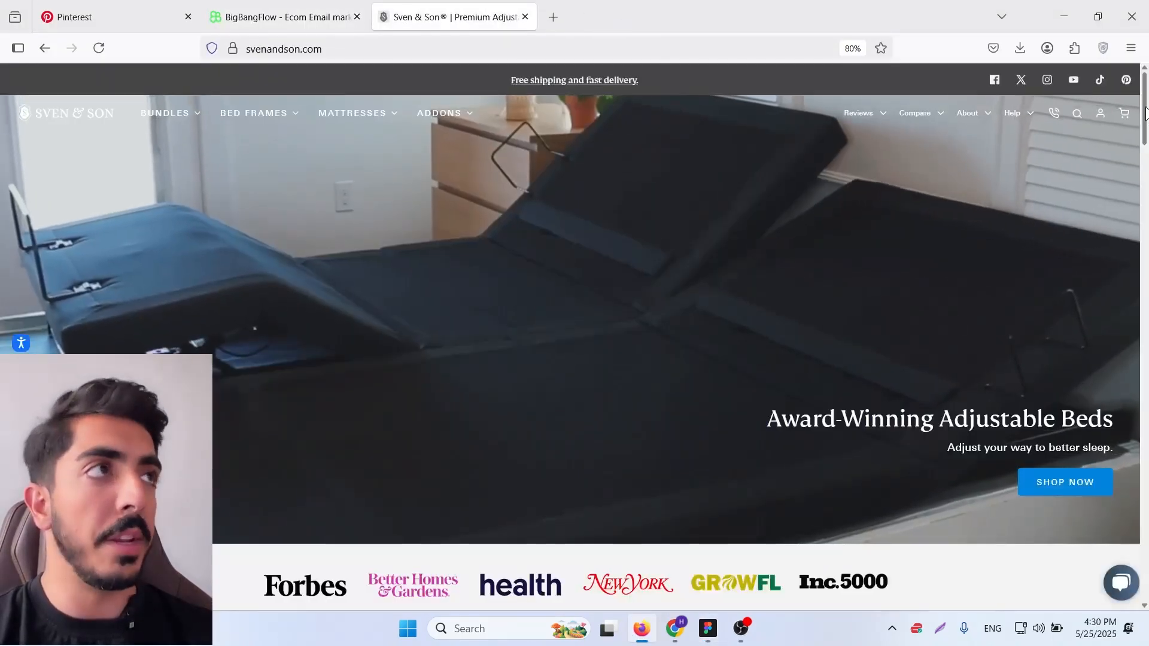
{"action": "left_click_drag", "start_coordinate": [1148, 98], "coordinate": [1148, 252]}
{"action": "middle_click", "coordinate": [1061, 358]}
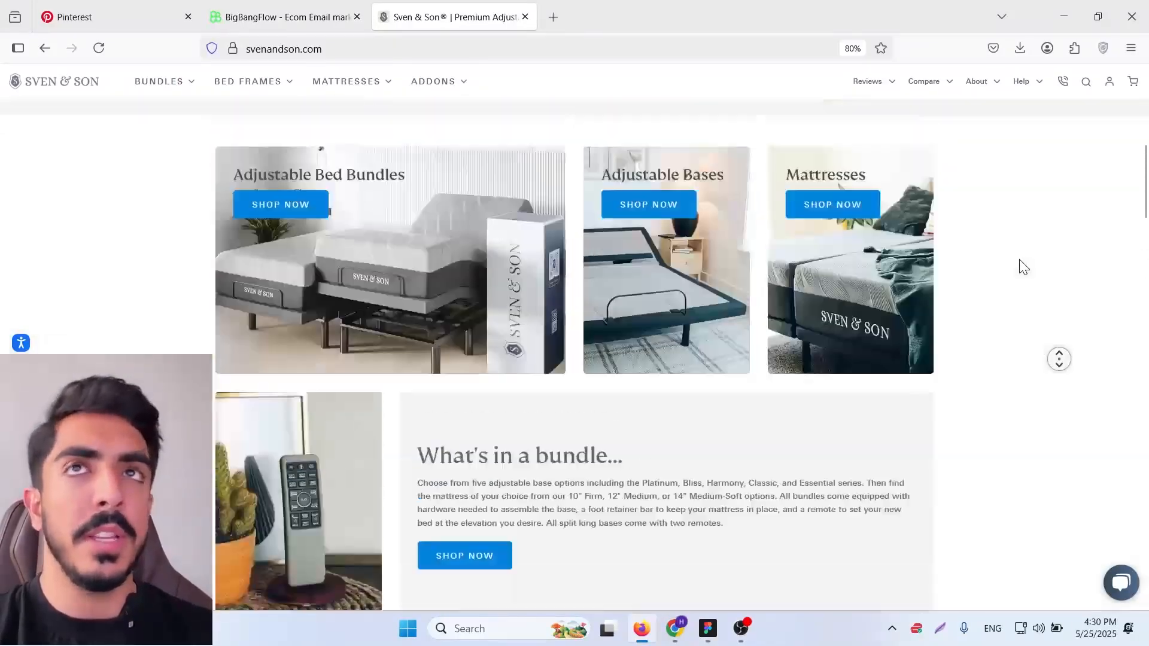
{"action": "middle_click", "coordinate": [1040, 281]}
{"action": "mouse_move", "coordinate": [1148, 113]}
{"action": "left_mouse_down"}
{"action": "mouse_move", "coordinate": [1147, 240]}
{"action": "mouse_move", "coordinate": [1147, 133]}
{"action": "left_mouse_up"}
{"action": "middle_click", "coordinate": [1044, 295]}
{"action": "middle_click", "coordinate": [1022, 326]}
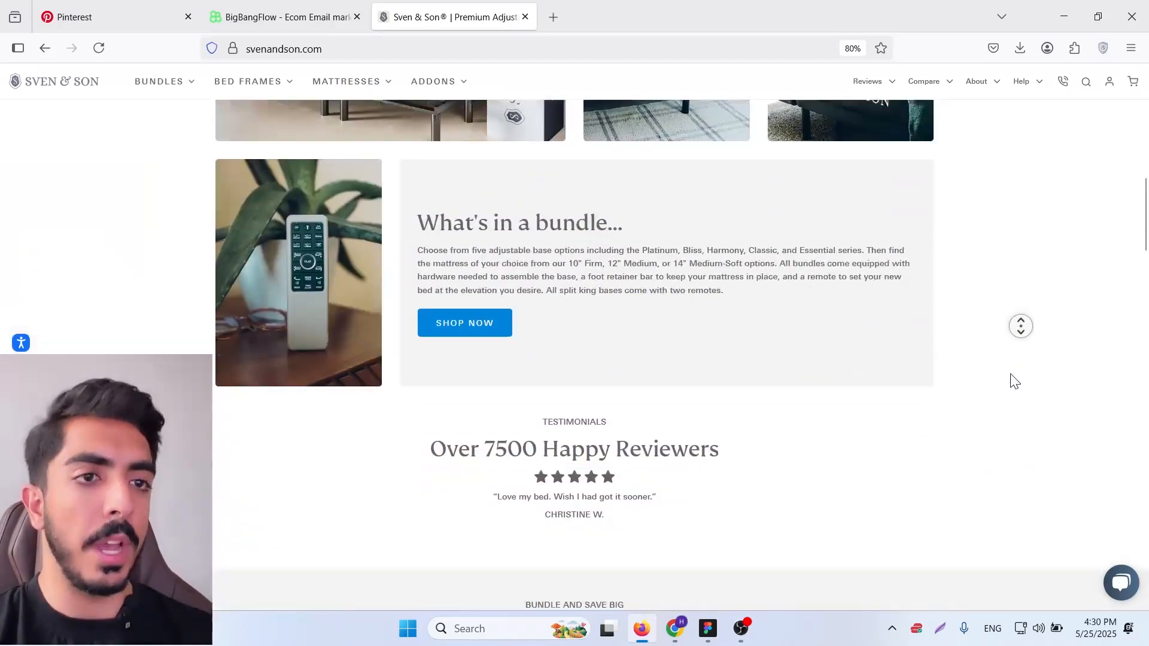
{"action": "left_click", "coordinate": [998, 342]}
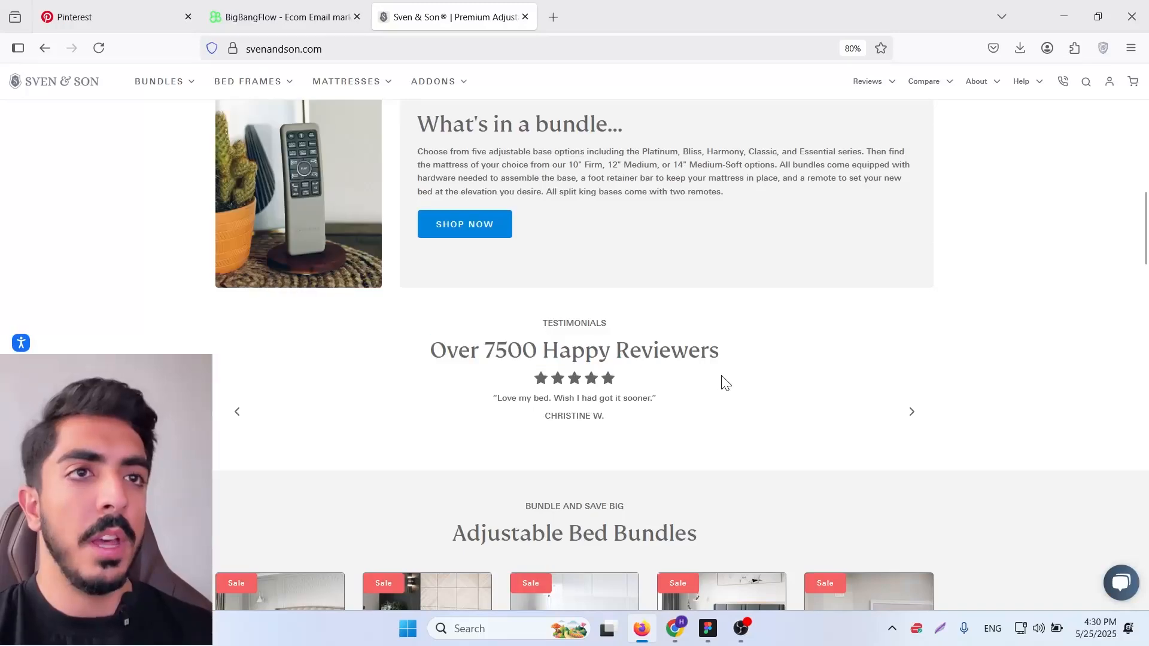
Highlight the "Over 7500 Happy Reviewers" heading in the testimonials to point it out, and clear the selection.
{"action": "triple_click", "coordinate": [639, 359]}
{"action": "left_click", "coordinate": [500, 376]}
{"action": "left_click_drag", "start_coordinate": [431, 353], "coordinate": [527, 353]}
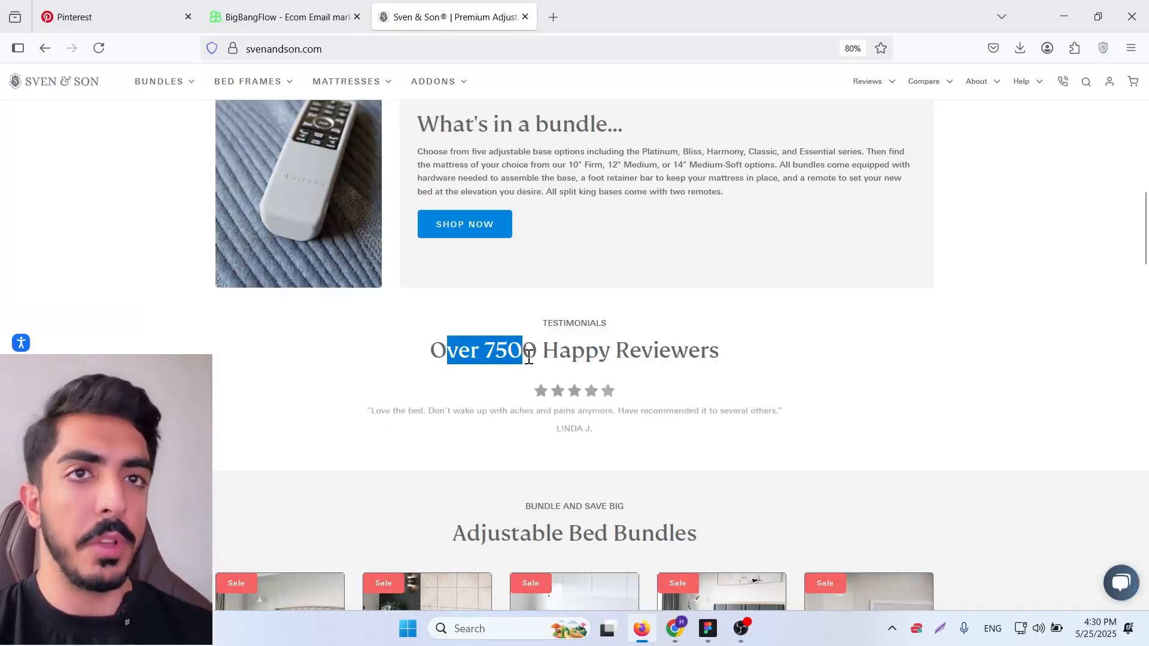
{"action": "left_click", "coordinate": [454, 362]}
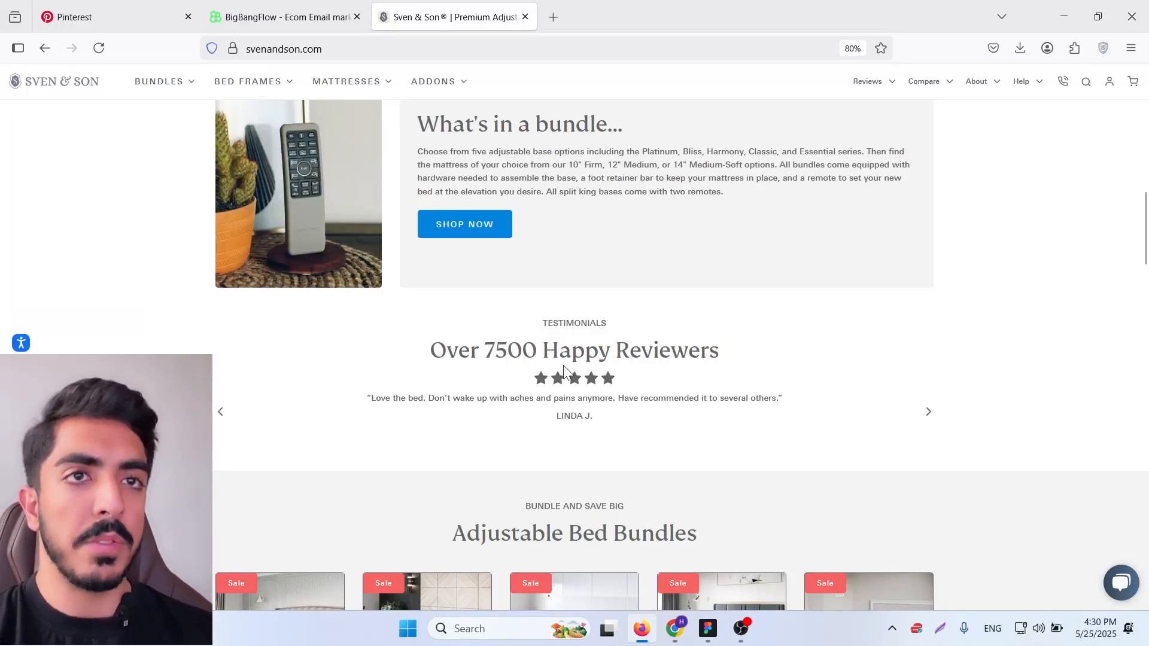
Examine the five adjustable bed bundle cards with their prices and features, down to the Shop by Category section.
{"action": "middle_click", "coordinate": [840, 353]}
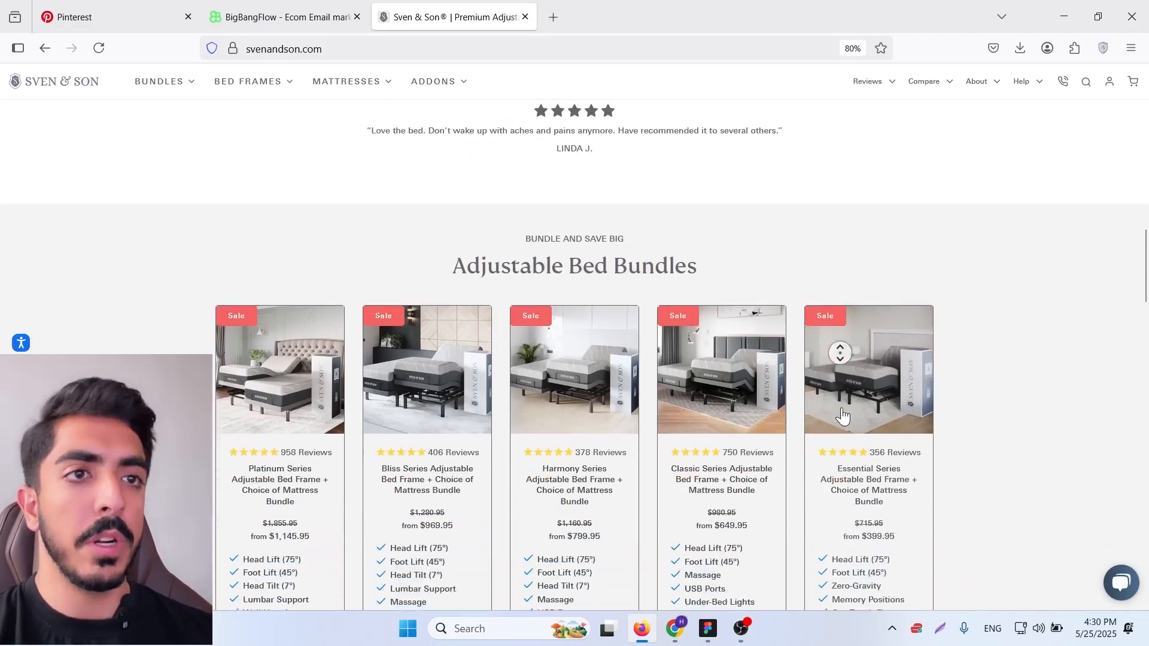
{"action": "middle_click", "coordinate": [838, 417]}
{"action": "scroll", "coordinate": [707, 398], "scroll_direction": "down", "scroll_amount": 2}
{"action": "scroll", "coordinate": [623, 371], "scroll_direction": "up", "scroll_amount": 2}
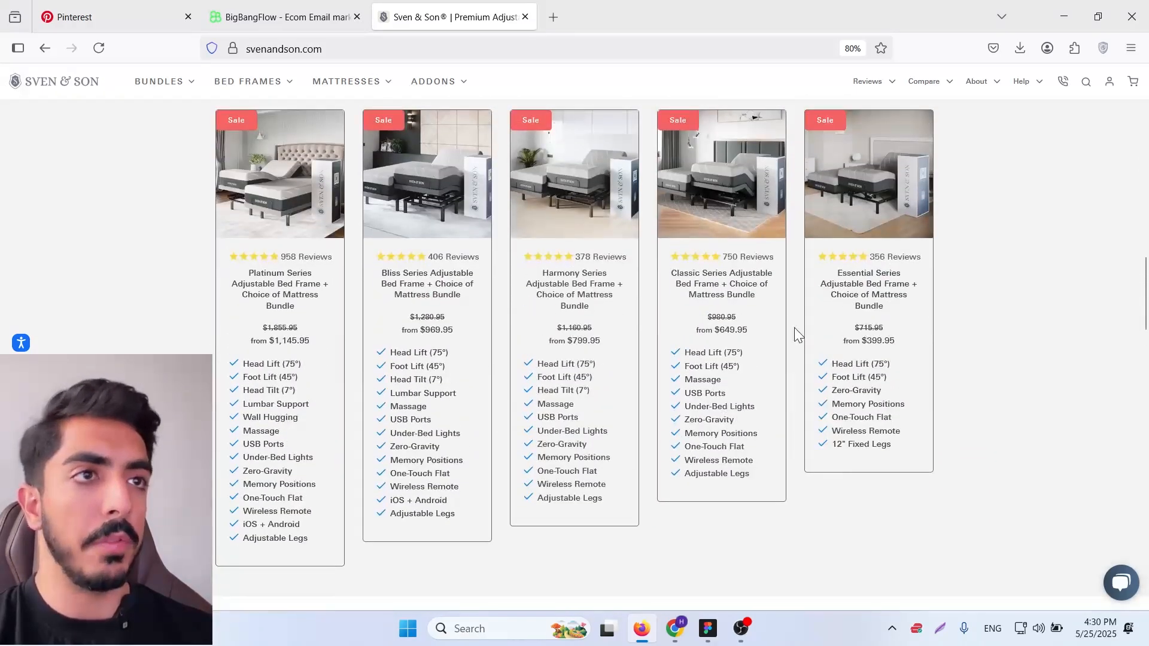
{"action": "middle_click", "coordinate": [997, 298]}
{"action": "middle_click", "coordinate": [1000, 350]}
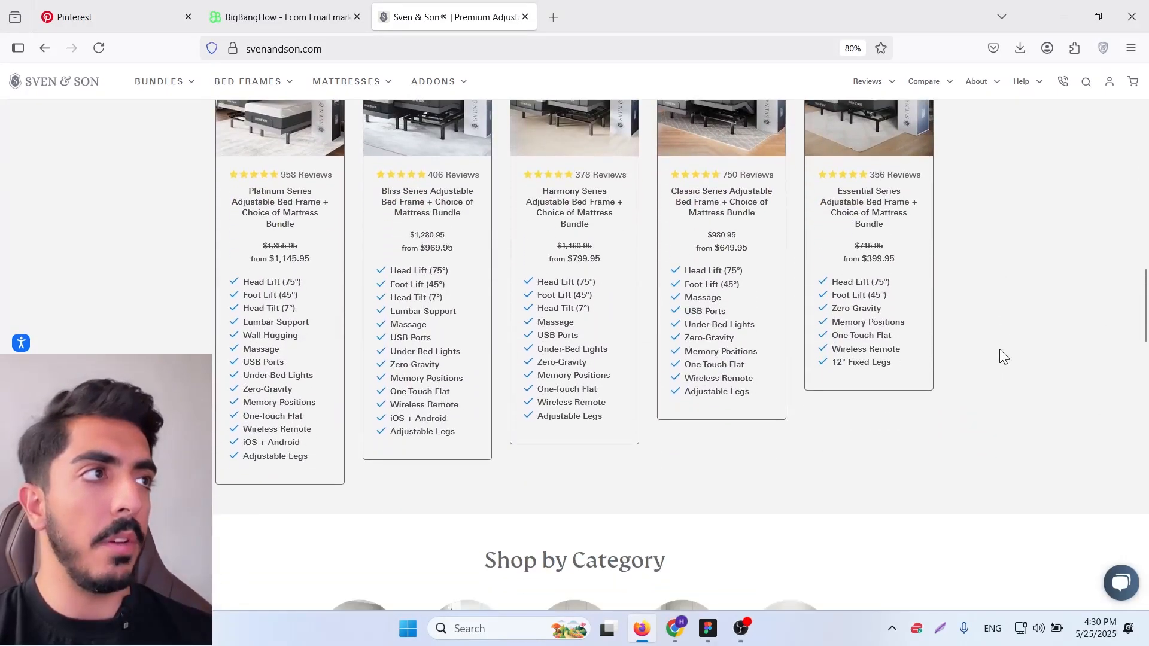
{"action": "scroll", "coordinate": [838, 317], "scroll_direction": "down", "scroll_amount": 6}
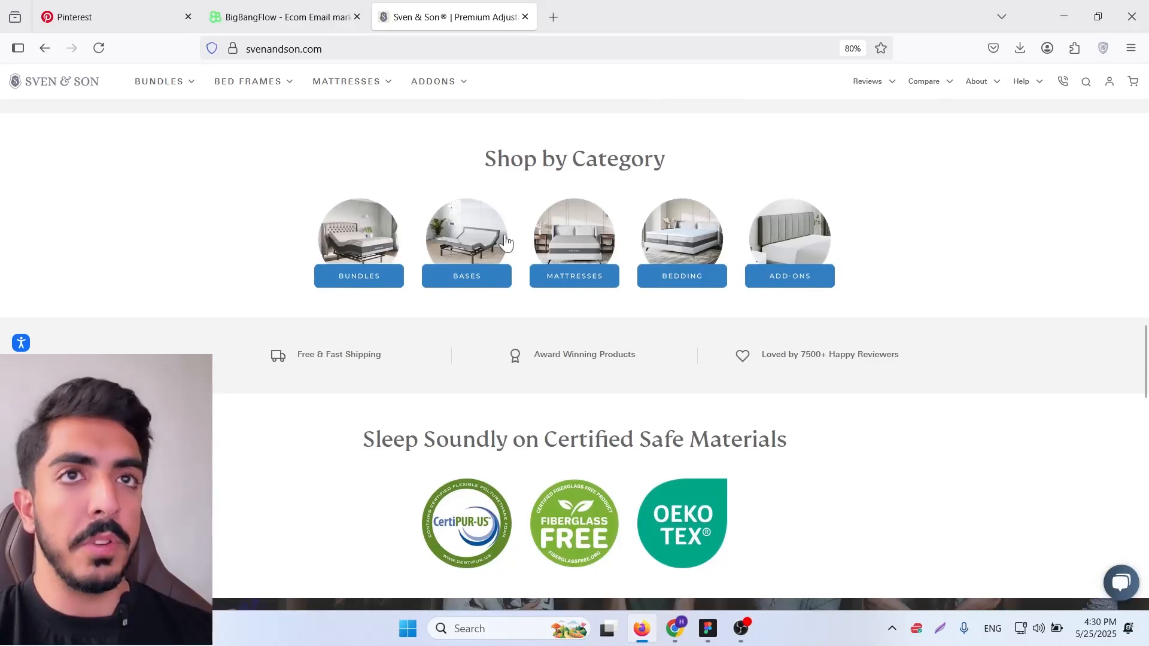
Point out the "Free & Fast Shipping" and "Award Winning Products" claims in the strip below the shop categories by highlighting them.
{"action": "middle_click", "coordinate": [922, 252]}
{"action": "middle_click", "coordinate": [926, 290]}
{"action": "left_click_drag", "start_coordinate": [523, 298], "coordinate": [591, 293]}
{"action": "left_click", "coordinate": [755, 298]}
{"action": "middle_click", "coordinate": [852, 309]}
{"action": "middle_click", "coordinate": [859, 327]}
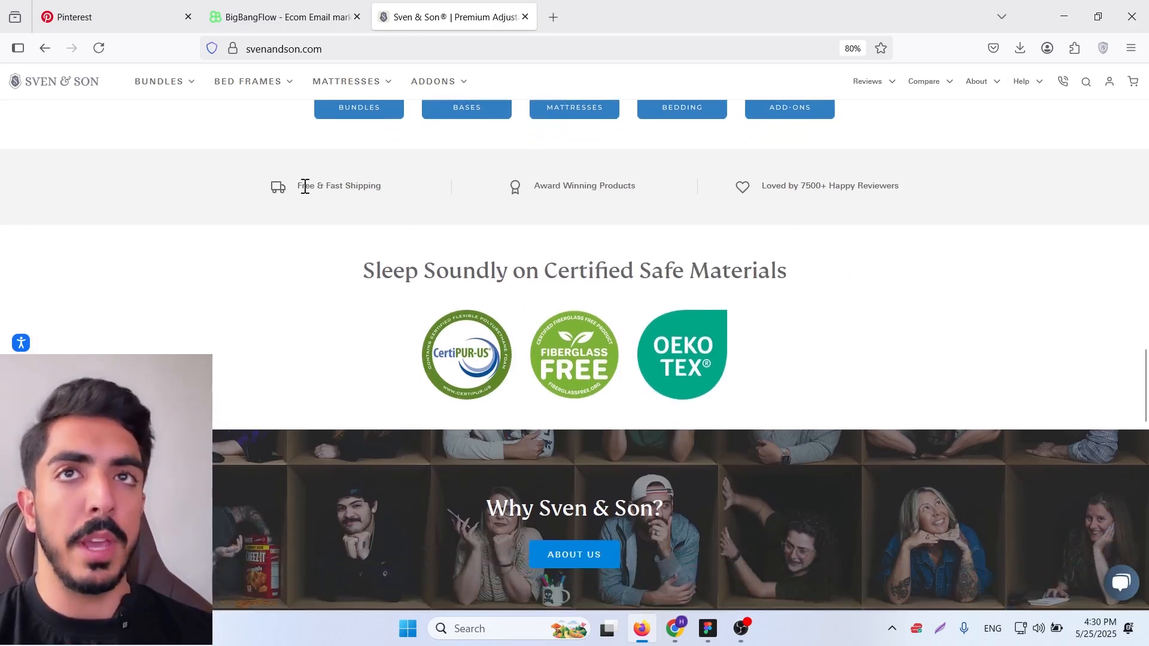
{"action": "left_click_drag", "start_coordinate": [298, 186], "coordinate": [375, 188]}
{"action": "left_click", "coordinate": [407, 191]}
{"action": "left_click_drag", "start_coordinate": [536, 183], "coordinate": [635, 190]}
{"action": "left_click", "coordinate": [666, 201]}
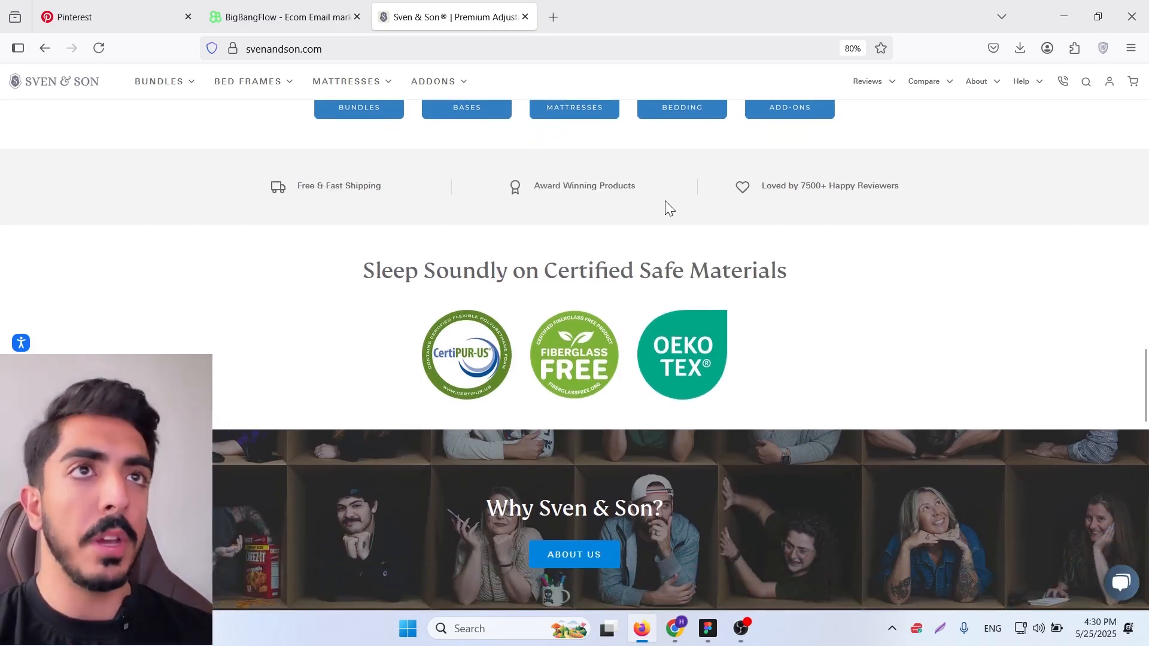
{"action": "left_click_drag", "start_coordinate": [565, 187], "coordinate": [638, 186]}
{"action": "left_click", "coordinate": [786, 188]}
Review the rest of the home page, from the reviewer claim and certification badges to the customer photo gallery.
{"action": "scroll", "coordinate": [887, 305], "scroll_direction": "down", "scroll_amount": 7}
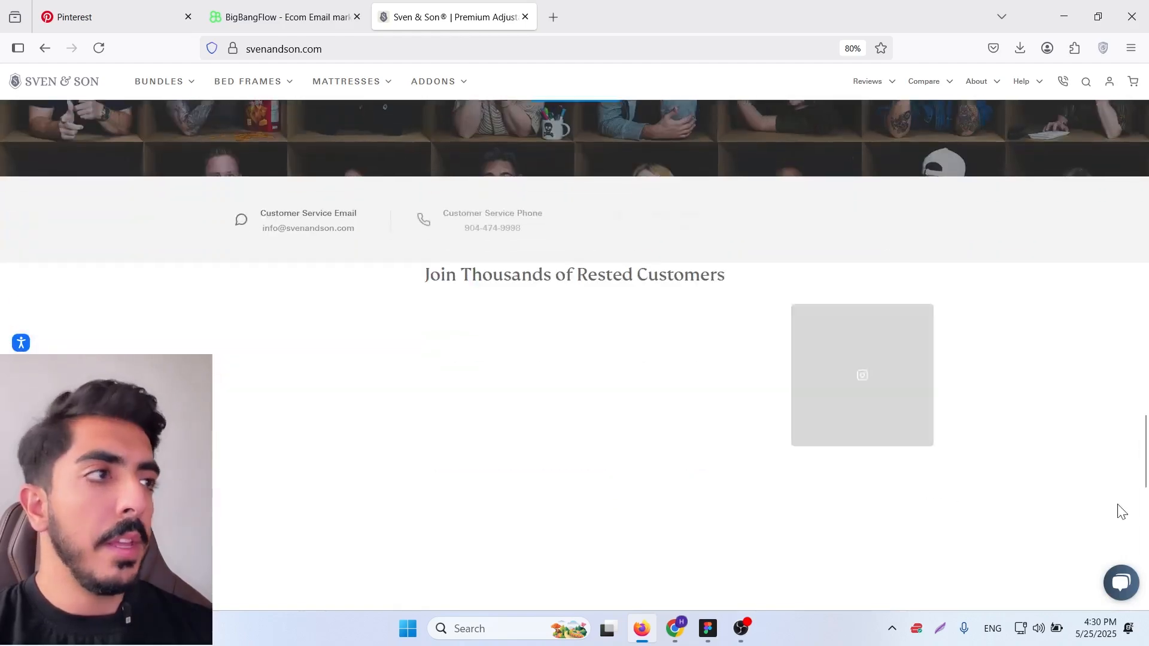
{"action": "left_click_drag", "start_coordinate": [1146, 464], "coordinate": [1132, 302]}
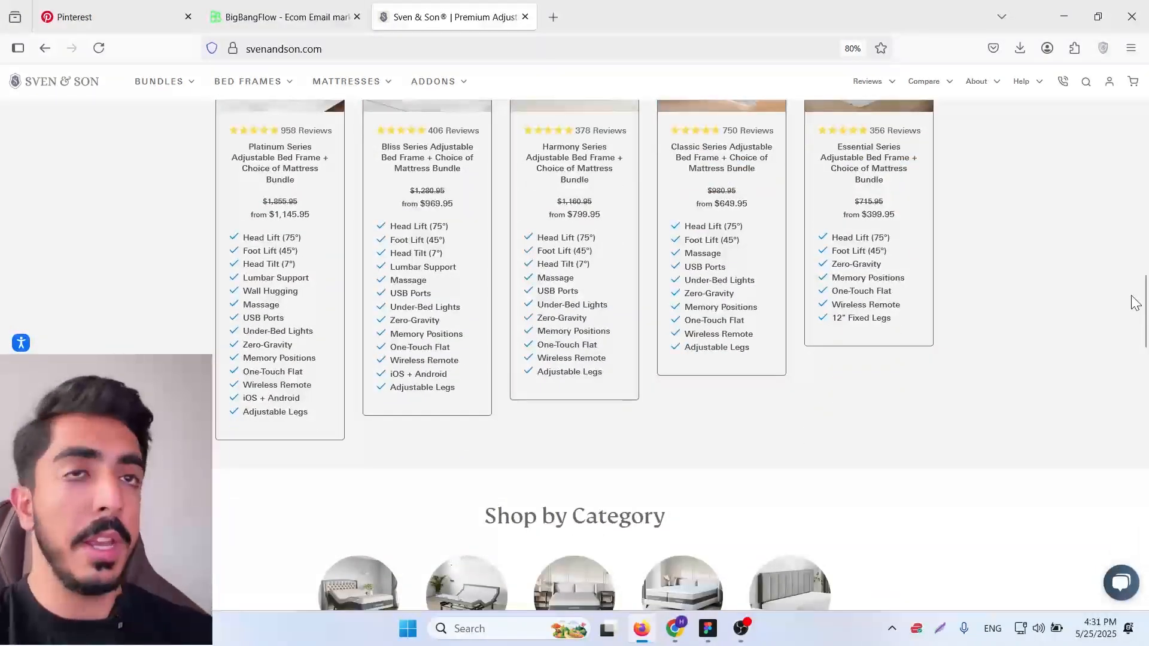
{"action": "scroll", "coordinate": [1044, 407], "scroll_direction": "down", "scroll_amount": 5}
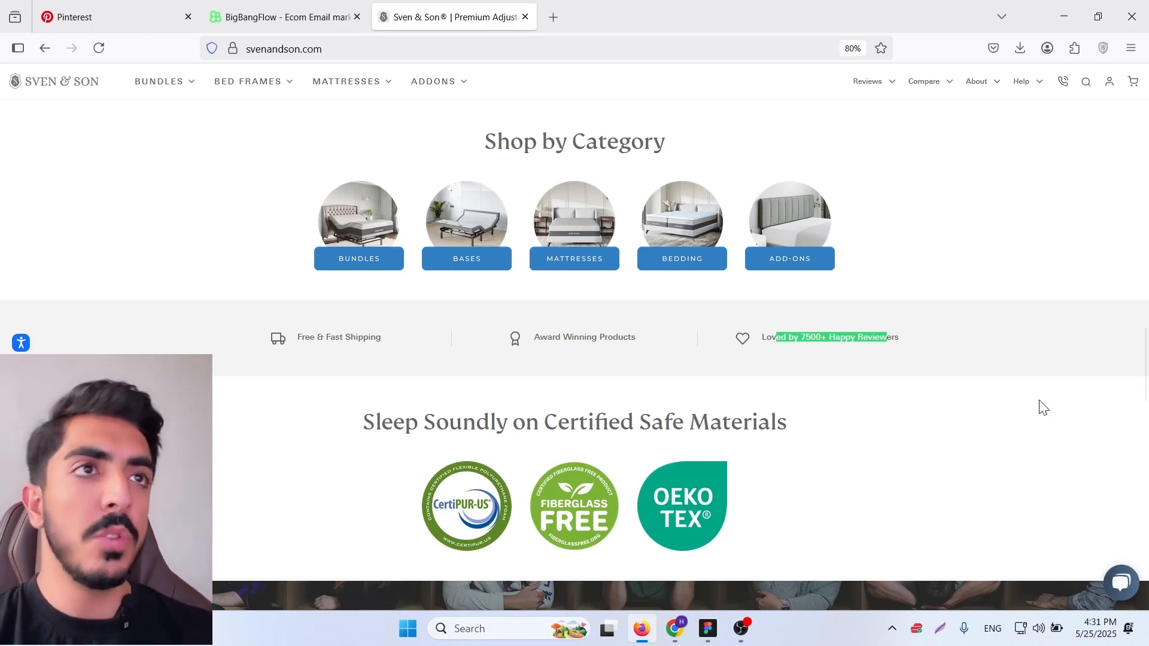
{"action": "scroll", "coordinate": [1145, 372], "scroll_direction": "down", "scroll_amount": 2}
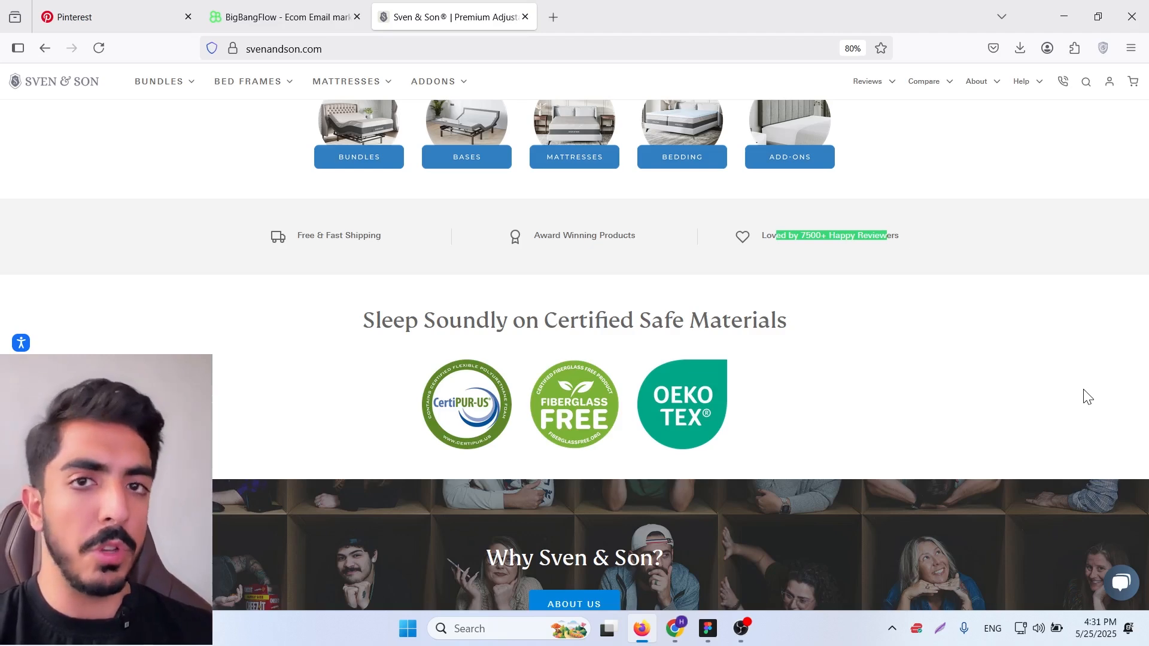
{"action": "scroll", "coordinate": [1072, 431], "scroll_direction": "down", "scroll_amount": 5}
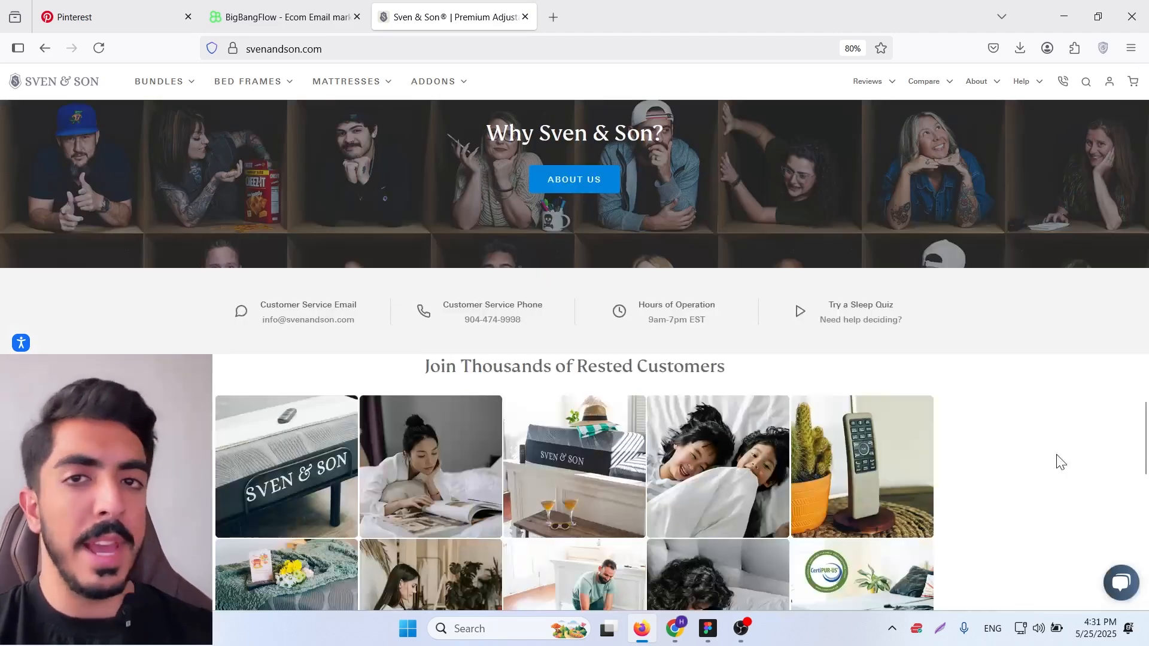
Switch to Figma and inspect the hero section of the Welcome 02 email, selecting its 10% OFF badge text.
{"action": "left_click", "coordinate": [709, 629]}
{"action": "left_click_drag", "start_coordinate": [601, 321], "coordinate": [669, 392]}
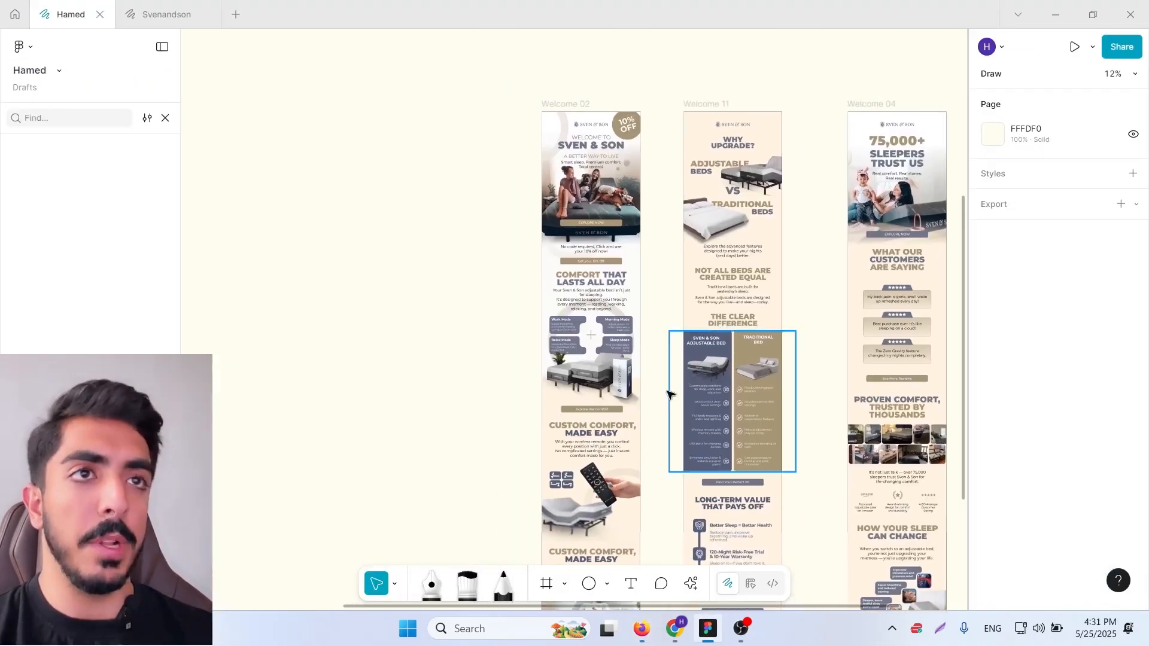
{"action": "scroll", "coordinate": [628, 237], "scroll_direction": "up", "scroll_amount": 1}
{"action": "left_click_drag", "start_coordinate": [628, 237], "coordinate": [660, 321]}
{"action": "scroll", "coordinate": [620, 208], "scroll_direction": "up", "scroll_amount": 2}
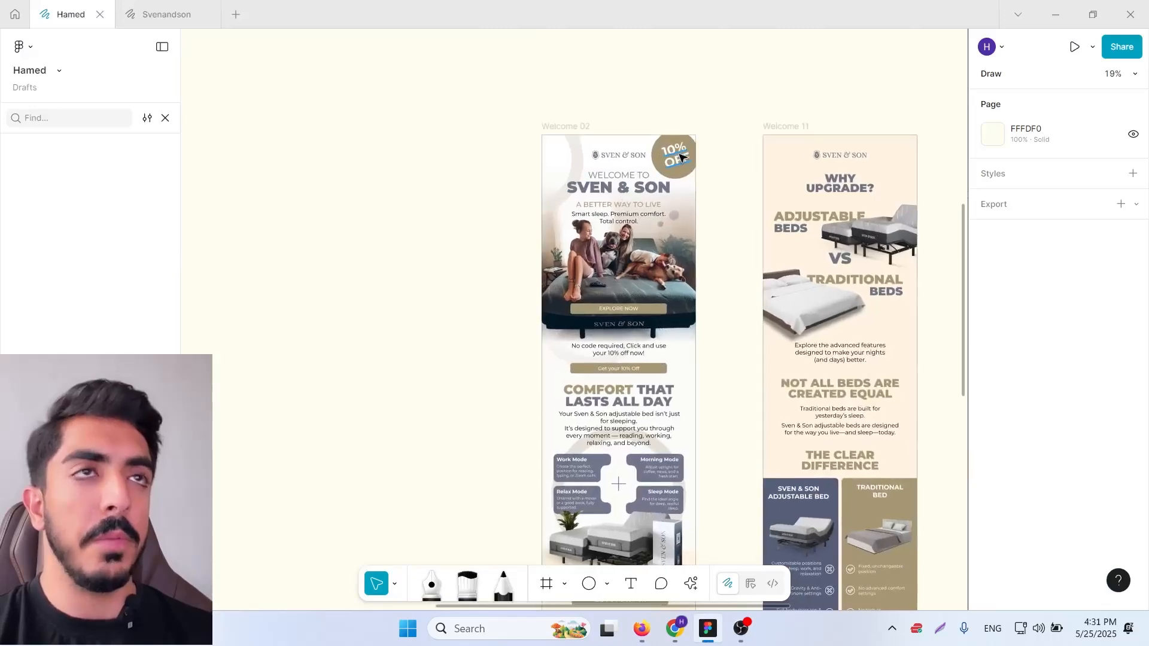
{"action": "left_click", "coordinate": [676, 157]}
Examine the "Comfort that lasts all day" section of Welcome 02 with its four bed mode boxes and product image.
{"action": "left_click_drag", "start_coordinate": [648, 449], "coordinate": [642, 265]}
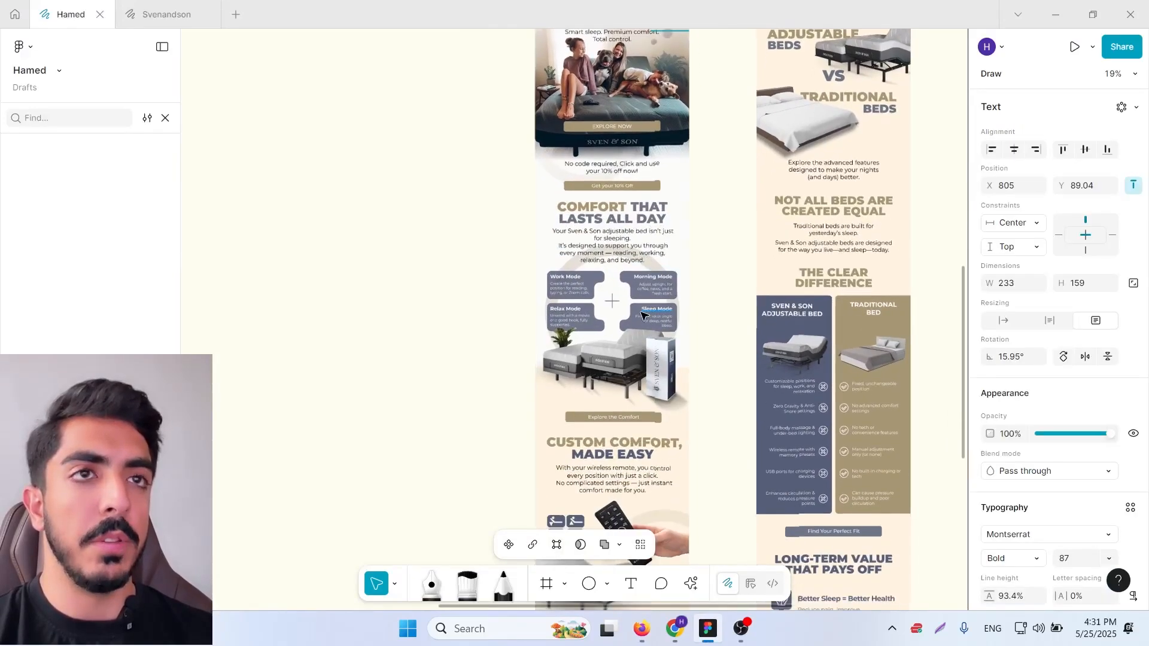
{"action": "scroll", "coordinate": [638, 307], "scroll_direction": "up", "scroll_amount": 1}
{"action": "left_click_drag", "start_coordinate": [622, 305], "coordinate": [624, 322]}
{"action": "scroll", "coordinate": [584, 324], "scroll_direction": "up", "scroll_amount": 2}
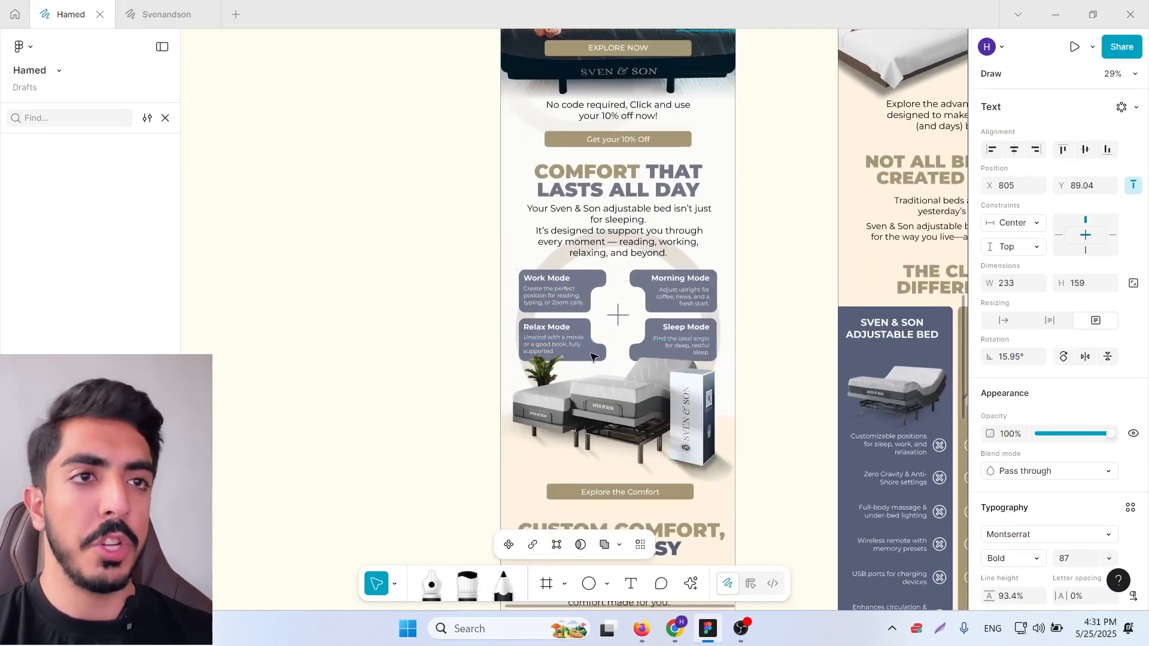
{"action": "left_click_drag", "start_coordinate": [492, 258], "coordinate": [730, 452]}
{"action": "left_click", "coordinate": [803, 436]}
{"action": "scroll", "coordinate": [622, 362], "scroll_direction": "up", "scroll_amount": 2}
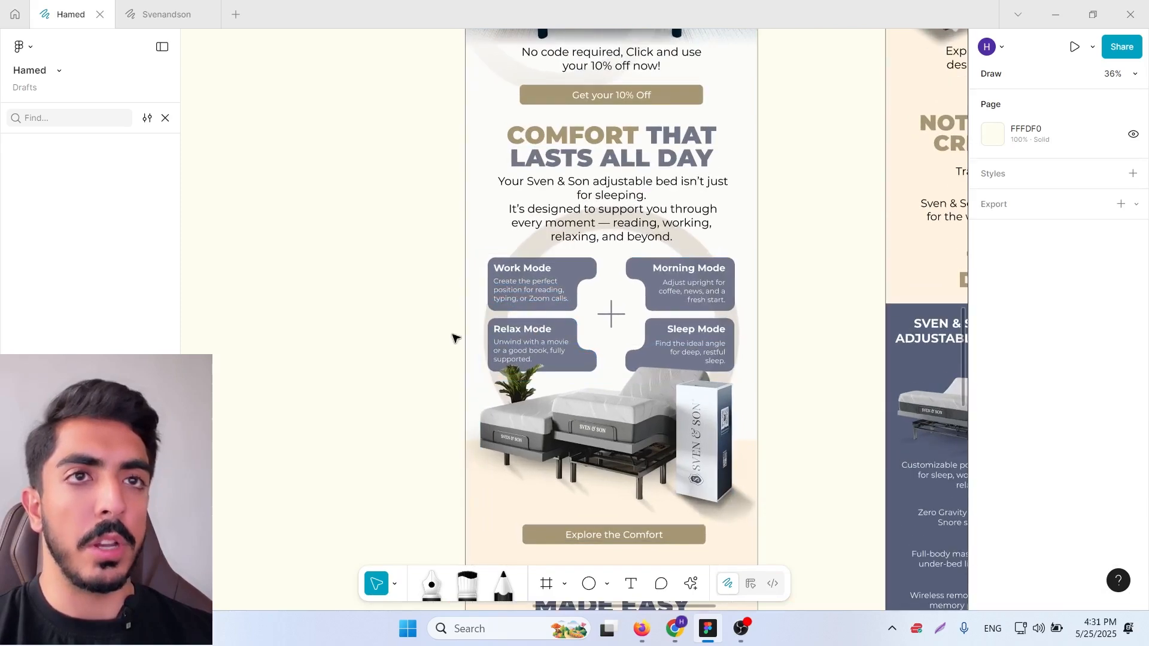
{"action": "scroll", "coordinate": [515, 317], "scroll_direction": "down", "scroll_amount": 3}
{"action": "scroll", "coordinate": [520, 341], "scroll_direction": "up", "scroll_amount": 1}
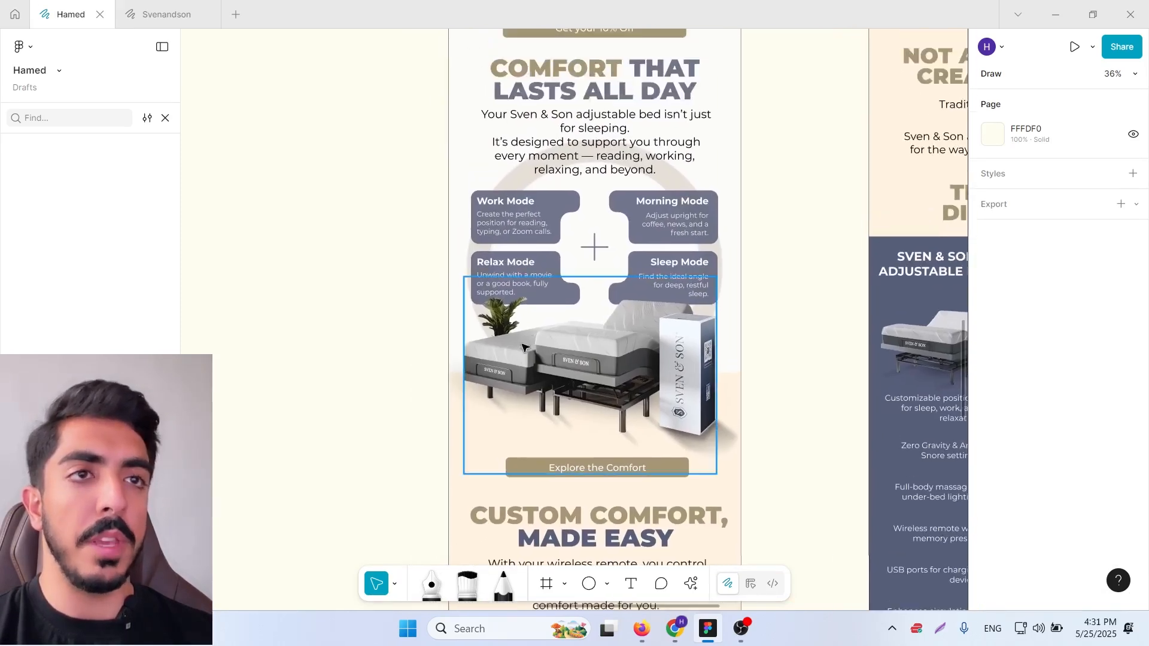
Examine the bed product image and both "Custom Comfort, Made Easy" sections, down to the email's footer.
{"action": "left_click_drag", "start_coordinate": [599, 366], "coordinate": [634, 384]}
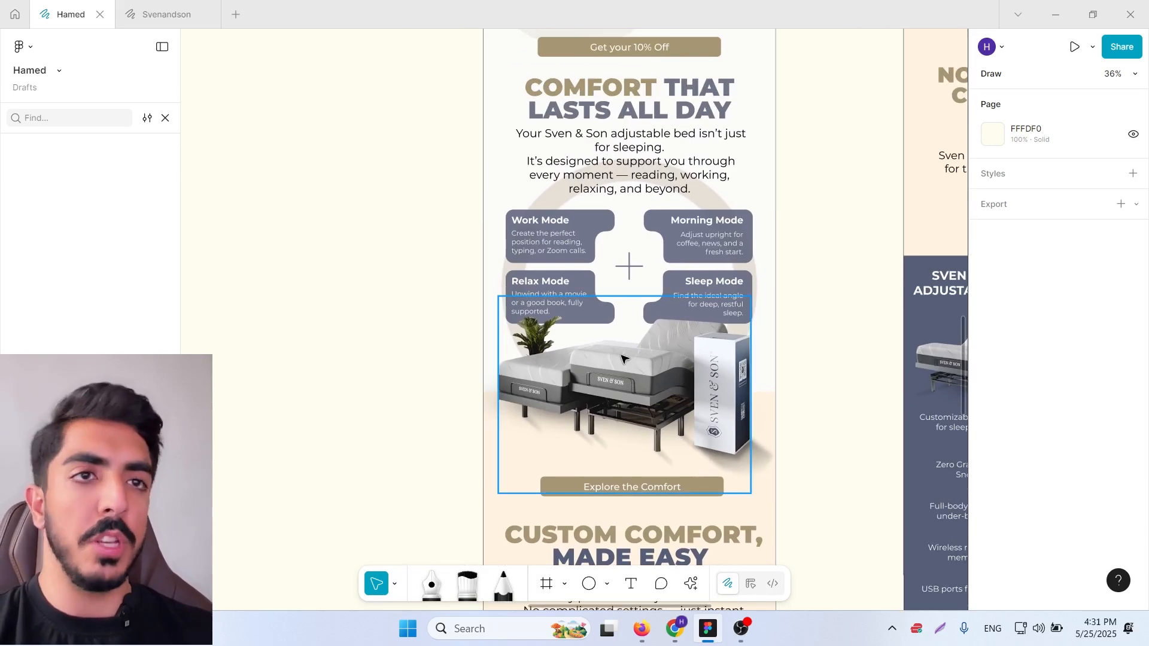
{"action": "scroll", "coordinate": [692, 348], "scroll_direction": "down", "scroll_amount": 10}
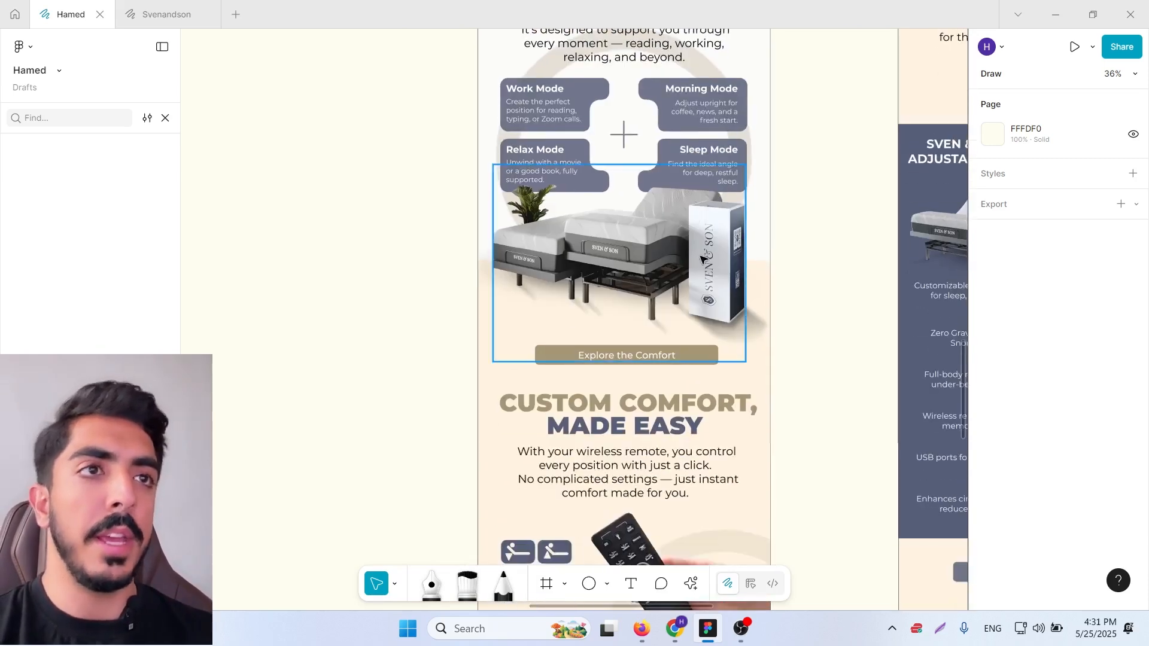
{"action": "scroll", "coordinate": [662, 315], "scroll_direction": "down", "scroll_amount": 1}
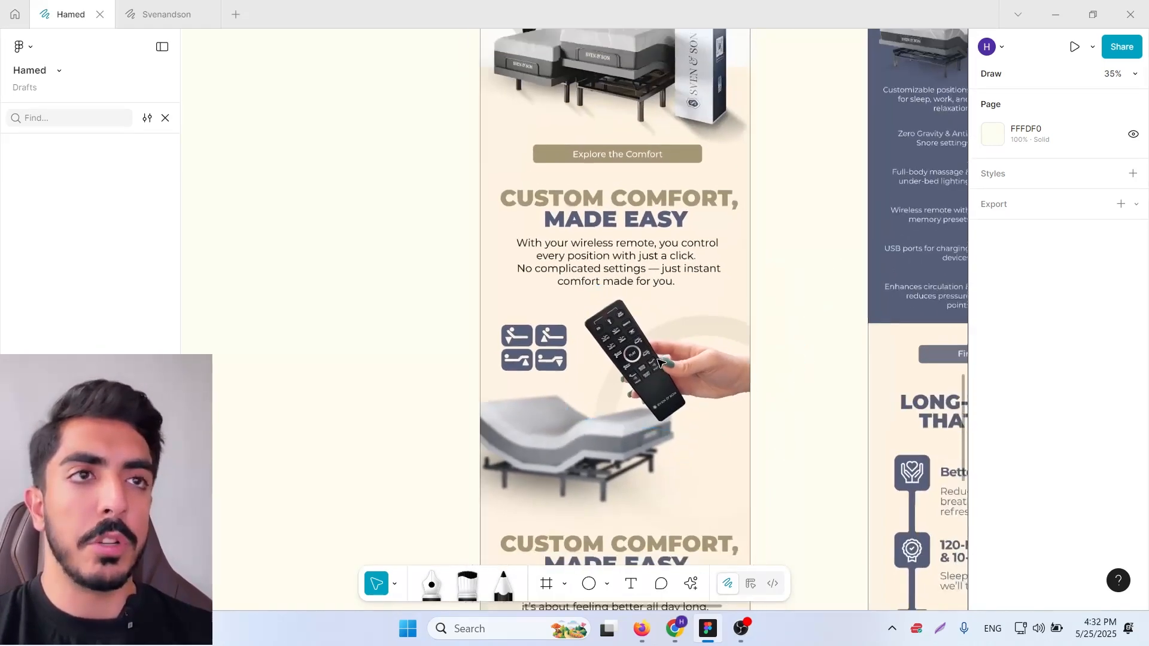
{"action": "left_click_drag", "start_coordinate": [608, 386], "coordinate": [597, 220]}
{"action": "scroll", "coordinate": [606, 342], "scroll_direction": "down", "scroll_amount": 2}
{"action": "left_click_drag", "start_coordinate": [640, 422], "coordinate": [637, 194]}
{"action": "left_click_drag", "start_coordinate": [637, 330], "coordinate": [627, 381]}
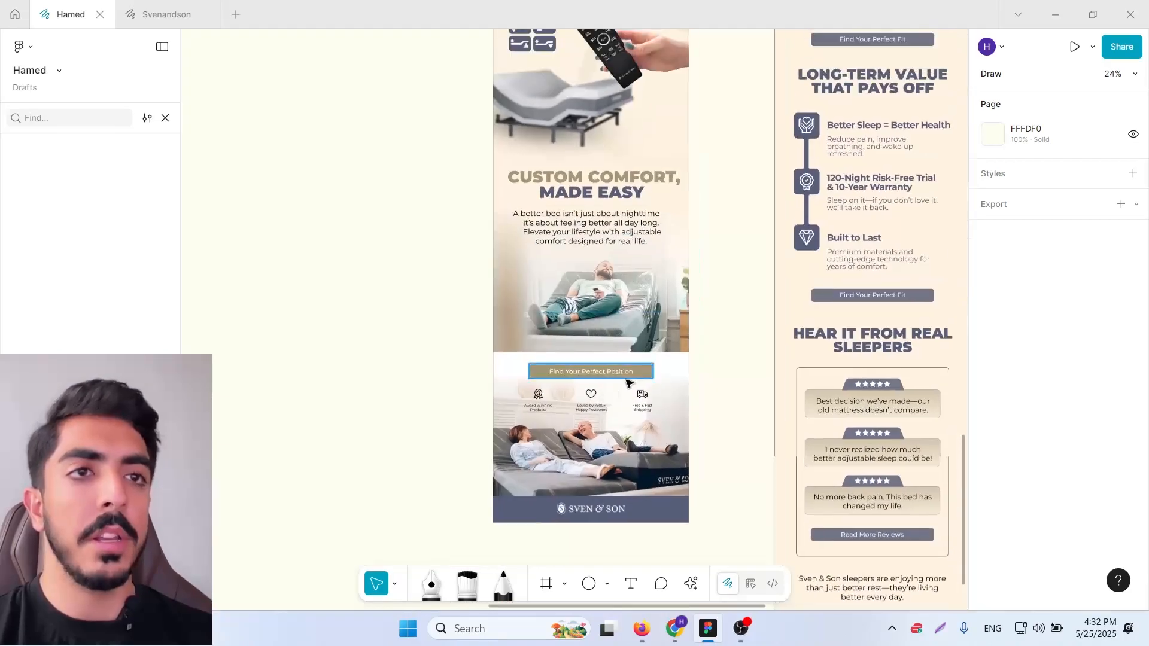
Inspect the "Free & Fast Shipping", "Loved by 7500+ Happy Reviewers" and "Award Winning Products" texts above the footer by selecting each one.
{"action": "scroll", "coordinate": [541, 418], "scroll_direction": "up", "scroll_amount": 8}
{"action": "left_click_drag", "start_coordinate": [881, 374], "coordinate": [855, 383]}
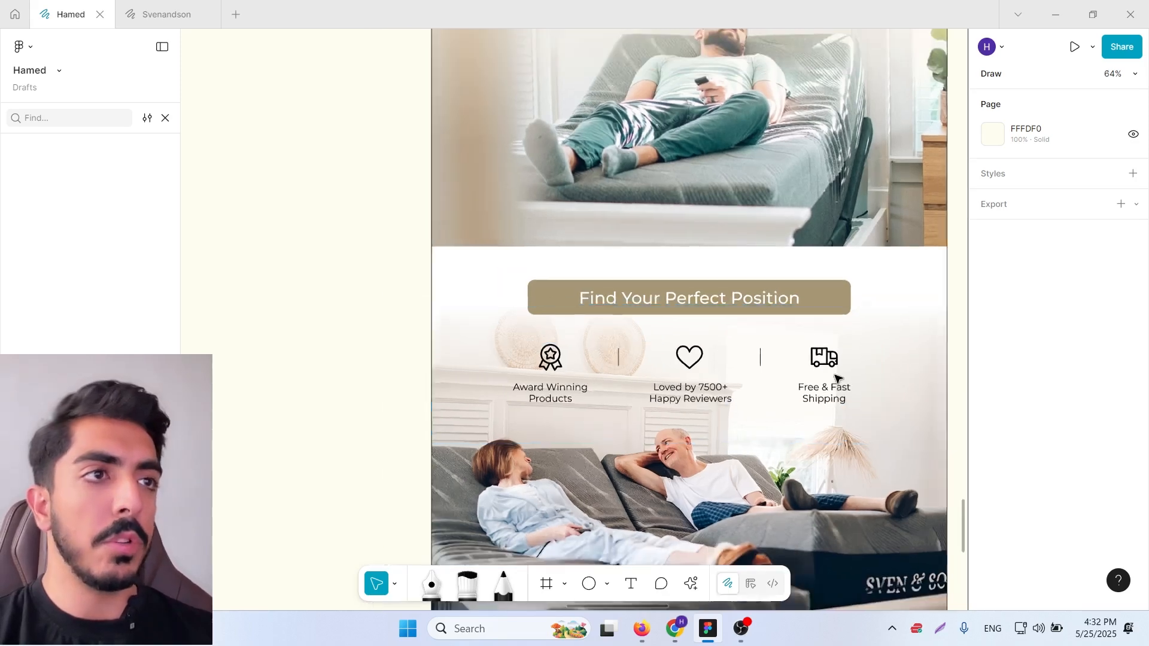
{"action": "scroll", "coordinate": [835, 381], "scroll_direction": "down", "scroll_amount": 2}
{"action": "left_click_drag", "start_coordinate": [835, 380], "coordinate": [800, 388]}
{"action": "left_click", "coordinate": [793, 401]}
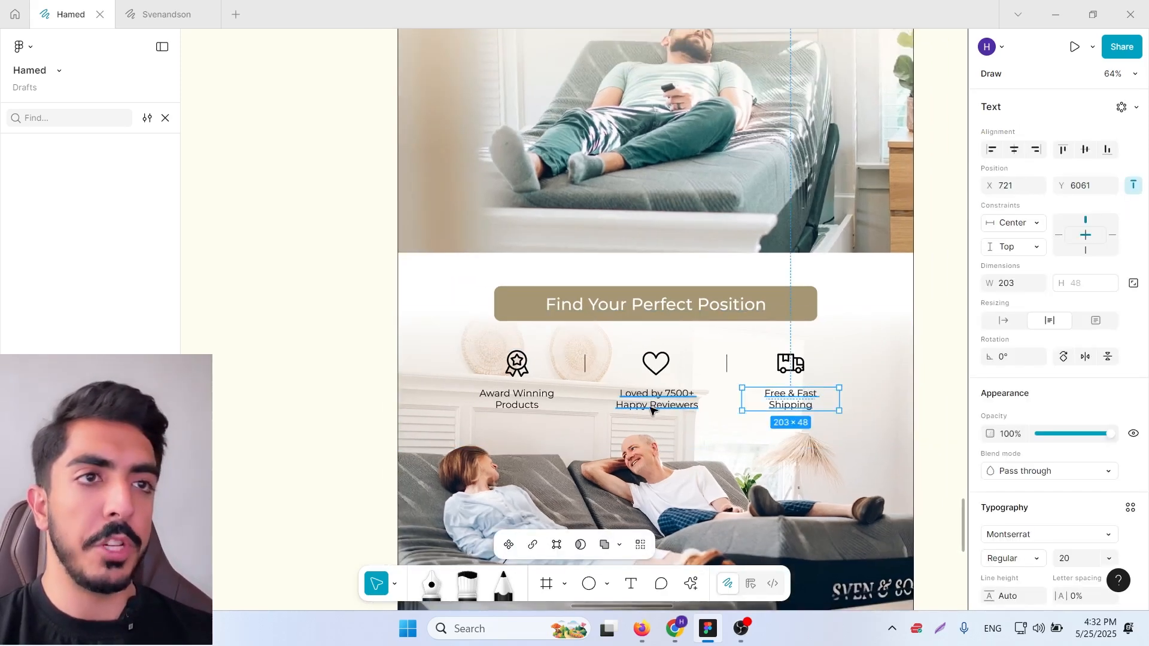
{"action": "left_click", "coordinate": [657, 401]}
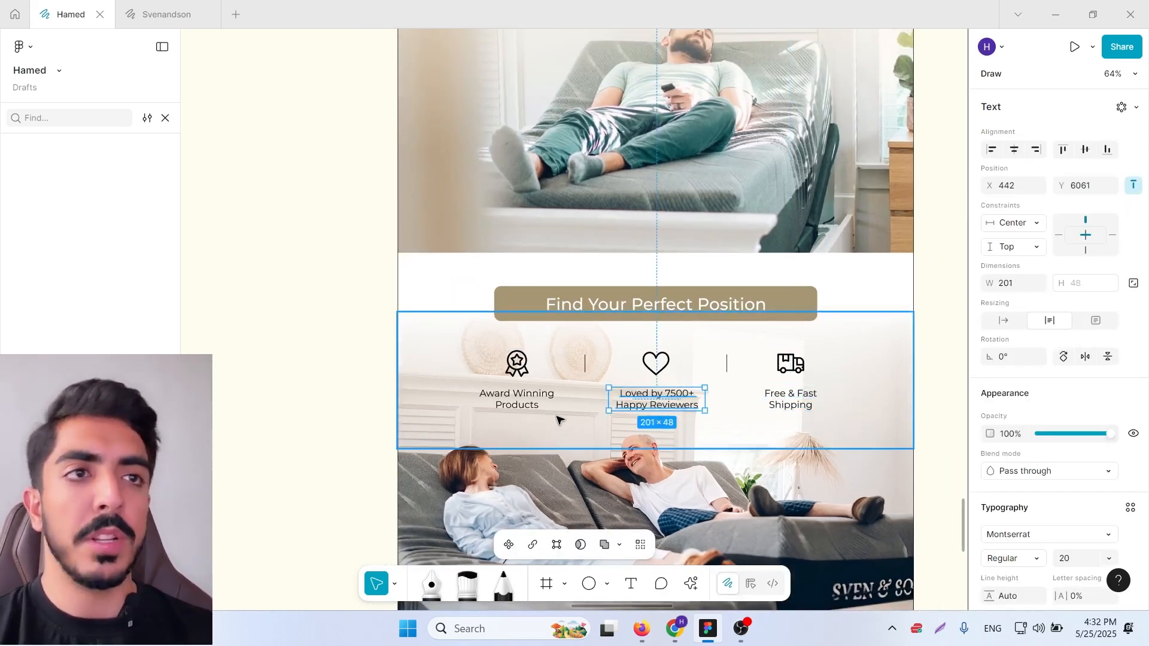
{"action": "scroll", "coordinate": [557, 419], "scroll_direction": "left", "scroll_amount": 1}
{"action": "scroll", "coordinate": [590, 405], "scroll_direction": "left", "scroll_amount": 4}
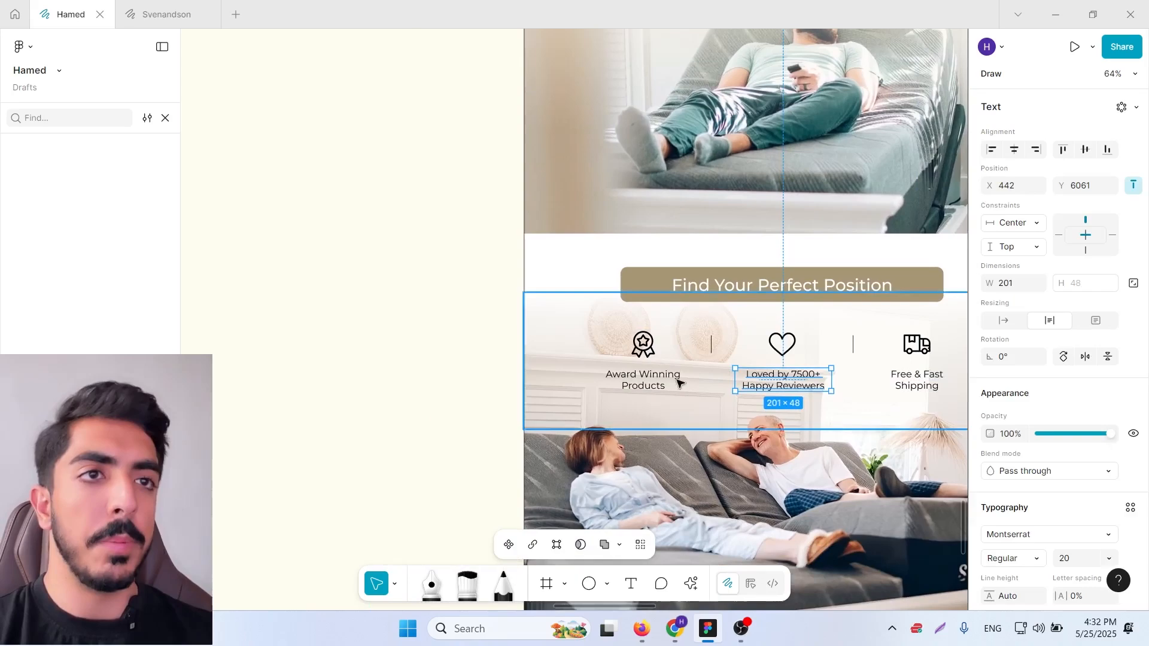
{"action": "left_click", "coordinate": [638, 383]}
Review the whole first welcome email from its 10% OFF hero to the remote section, alongside the neighbouring emails.
{"action": "scroll", "coordinate": [575, 373], "scroll_direction": "down", "scroll_amount": 5}
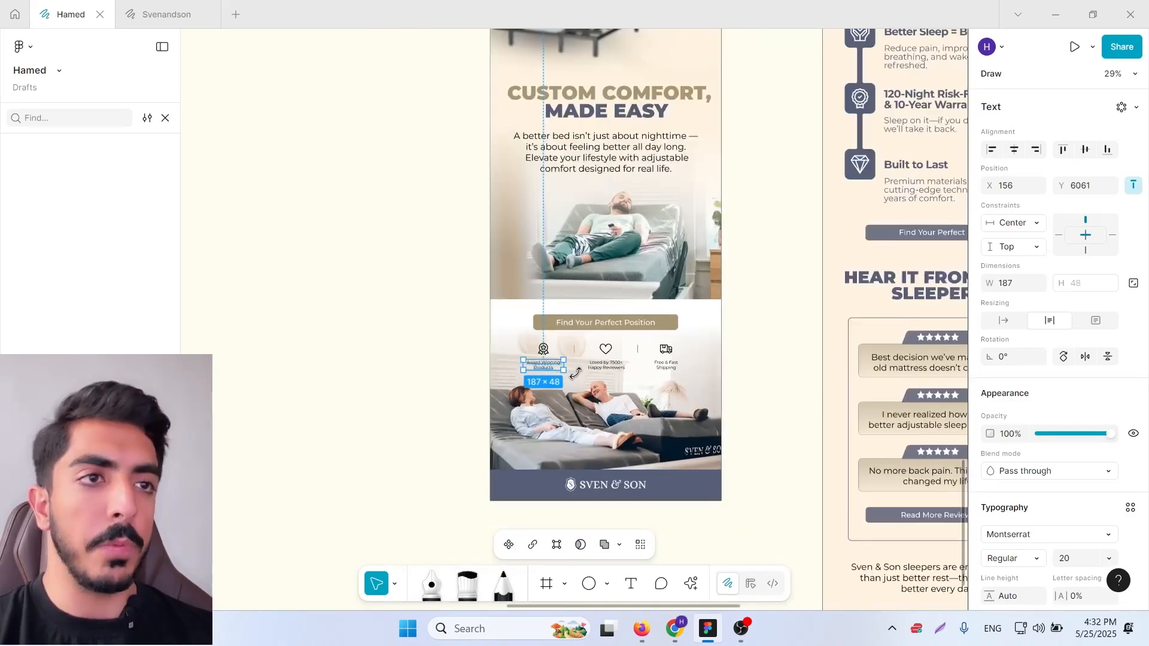
{"action": "scroll", "coordinate": [575, 373], "scroll_direction": "right", "scroll_amount": 2}
{"action": "scroll", "coordinate": [599, 323], "scroll_direction": "up", "scroll_amount": 1}
{"action": "scroll", "coordinate": [623, 300], "scroll_direction": "down", "scroll_amount": 2}
{"action": "scroll", "coordinate": [686, 261], "scroll_direction": "up", "scroll_amount": 10}
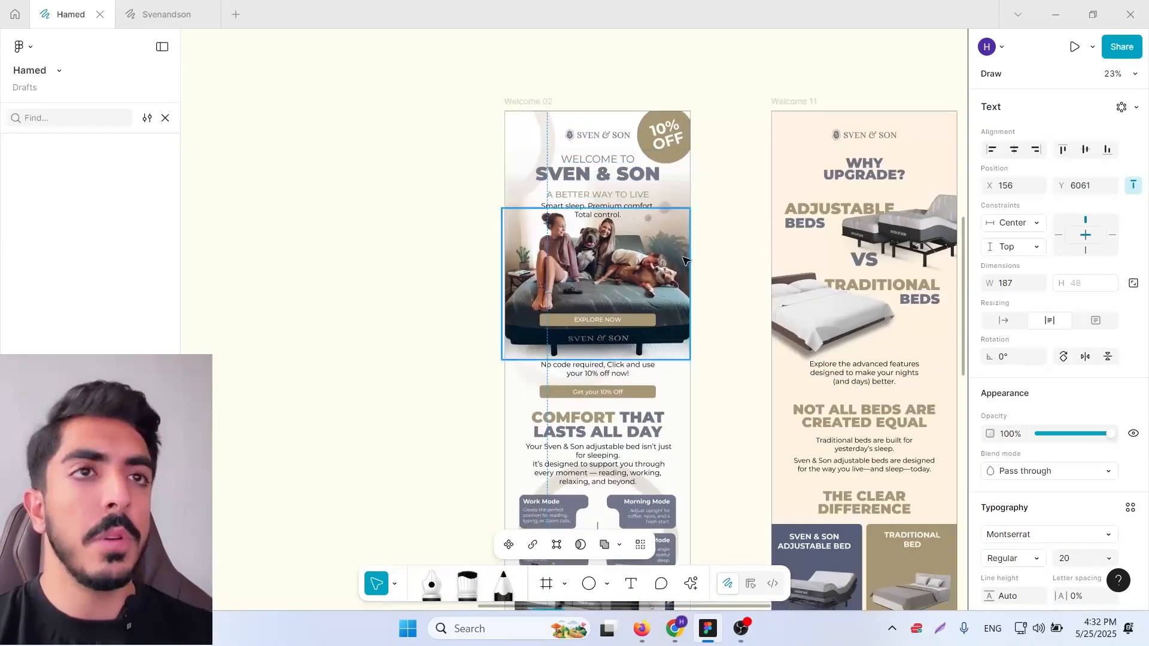
{"action": "scroll", "coordinate": [686, 262], "scroll_direction": "down", "scroll_amount": 2}
{"action": "scroll", "coordinate": [677, 227], "scroll_direction": "down", "scroll_amount": 2}
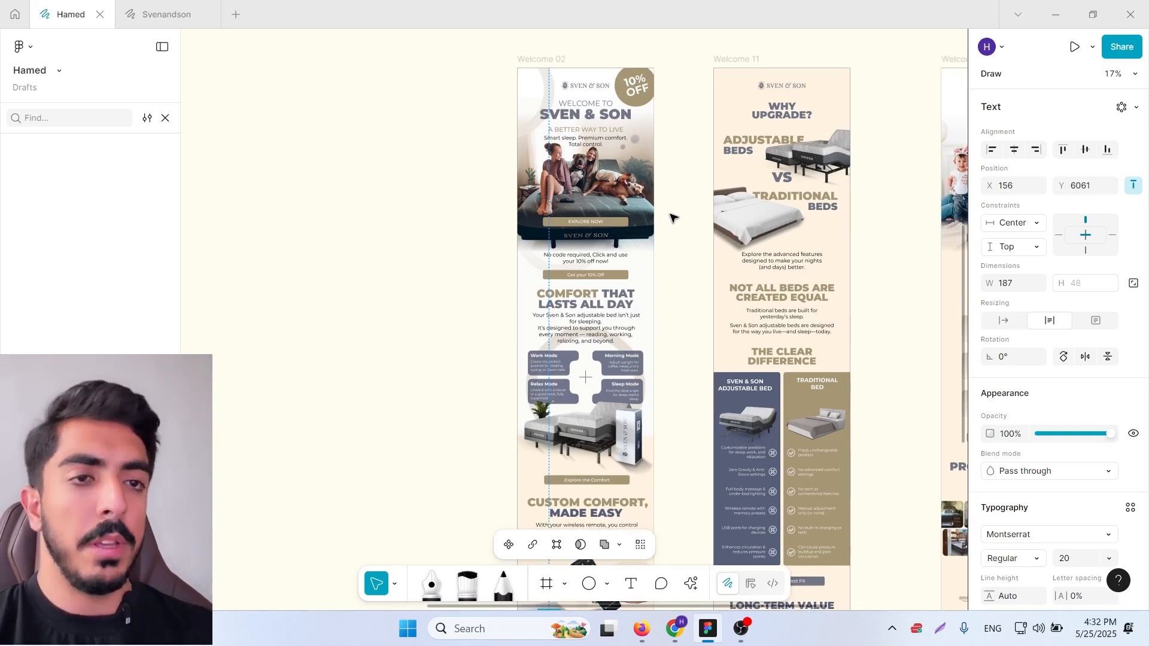
{"action": "scroll", "coordinate": [659, 321], "scroll_direction": "down", "scroll_amount": 2}
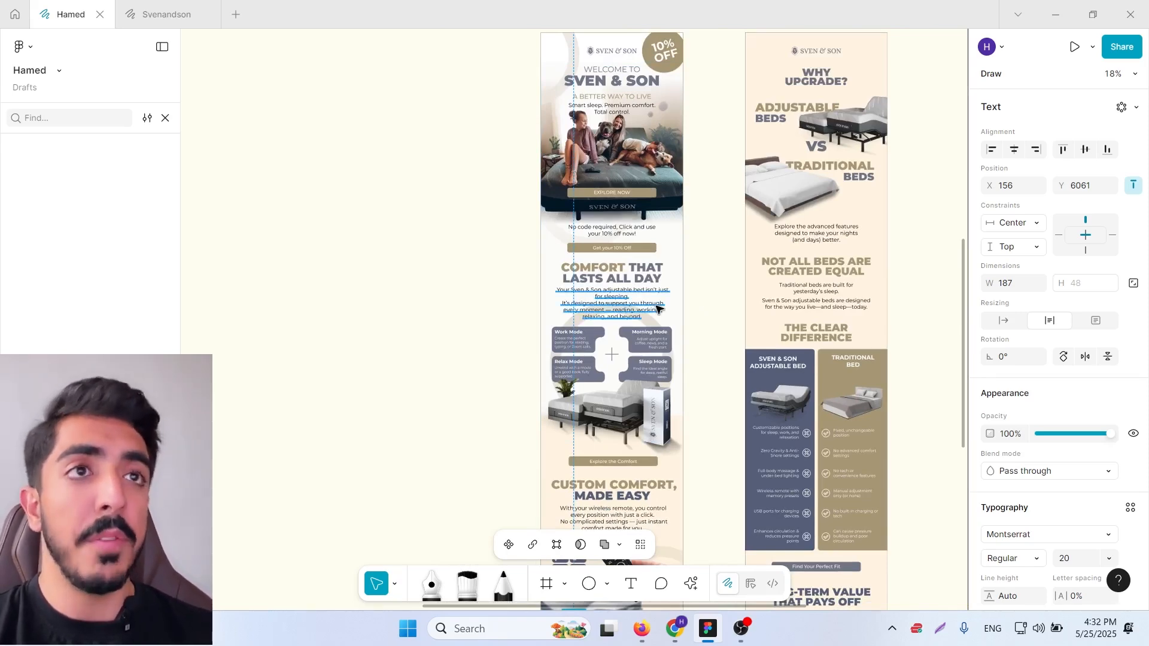
{"action": "scroll", "coordinate": [671, 275], "scroll_direction": "down", "scroll_amount": 3}
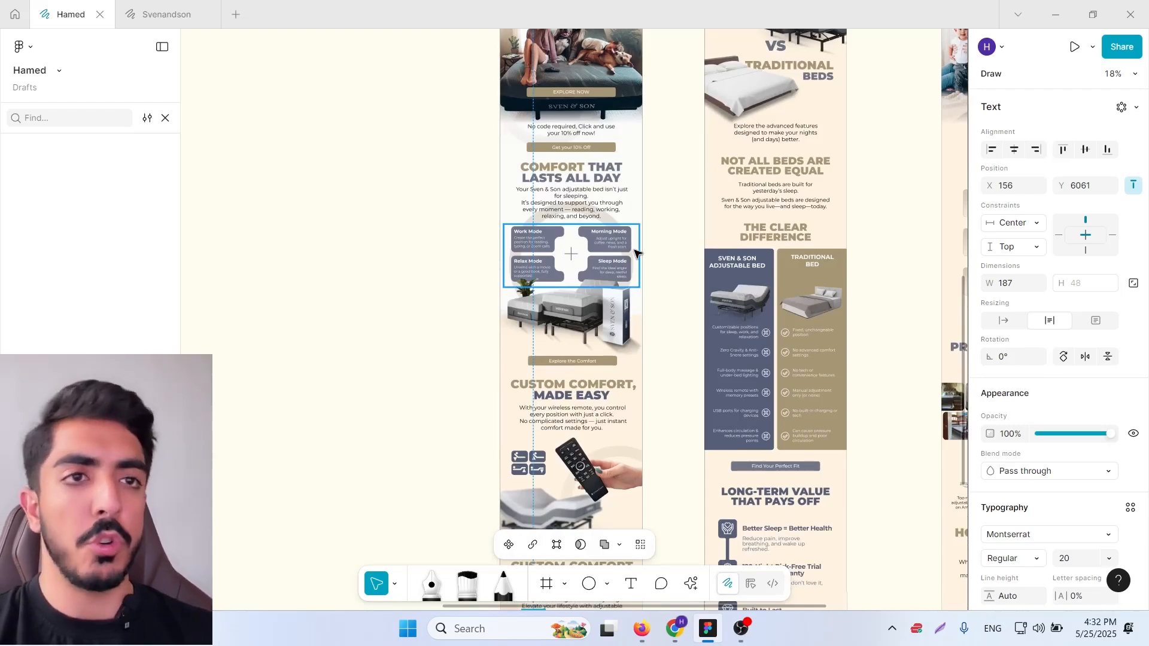
{"action": "scroll", "coordinate": [672, 285], "scroll_direction": "up", "scroll_amount": 3}
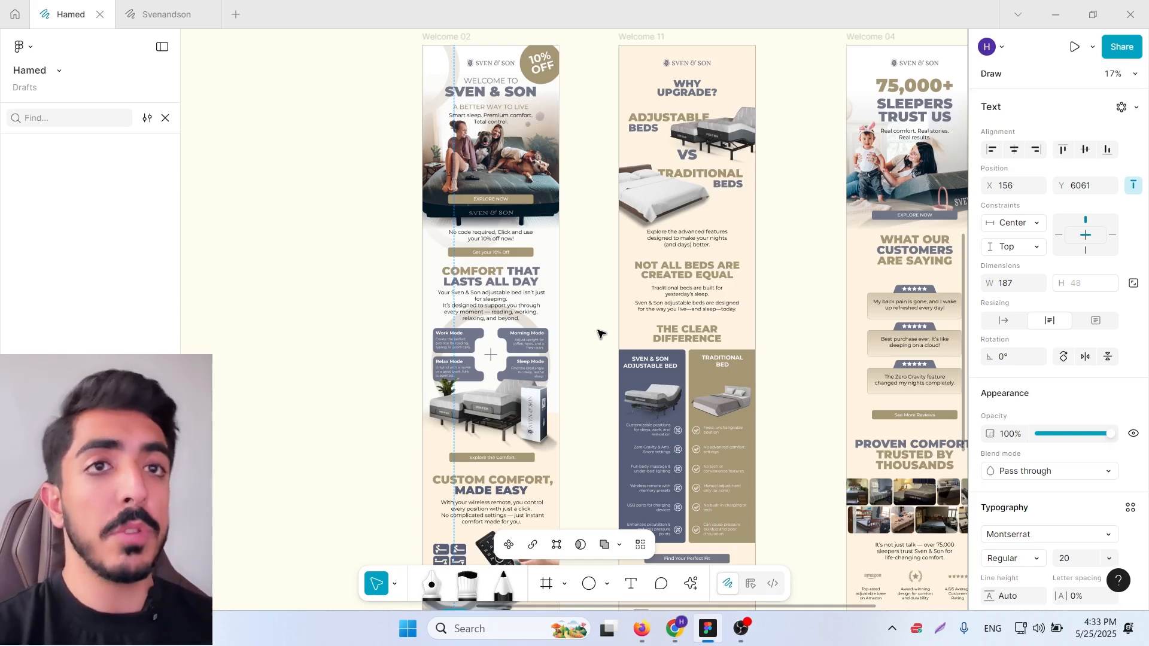
{"action": "scroll", "coordinate": [612, 285], "scroll_direction": "down", "scroll_amount": 1}
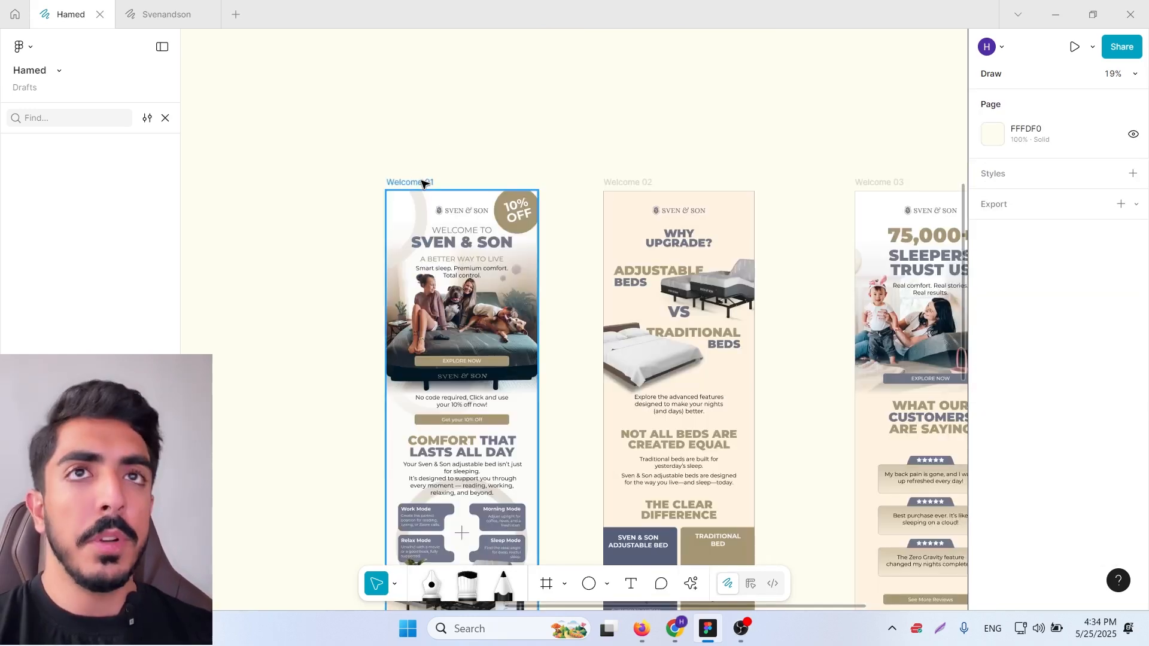
Select the Welcome 01 frame and look over its layout from the hero to the mode boxes.
{"action": "left_click", "coordinate": [422, 182]}
{"action": "scroll", "coordinate": [515, 158], "scroll_direction": "down", "scroll_amount": 7}
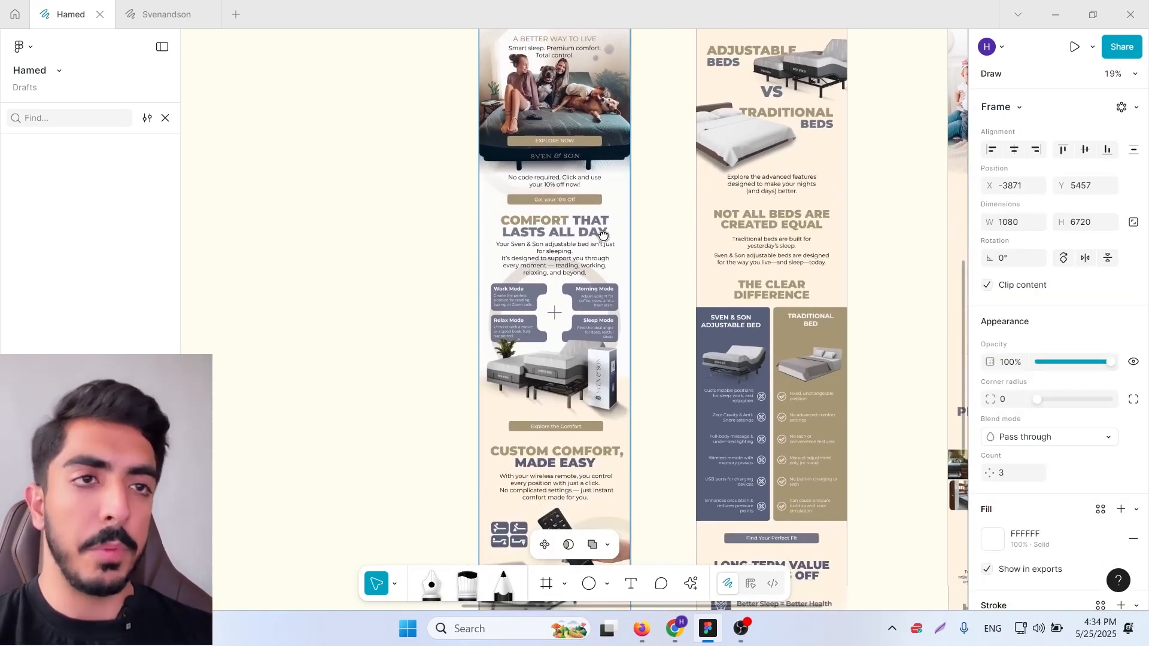
{"action": "scroll", "coordinate": [603, 234], "scroll_direction": "down", "scroll_amount": 1}
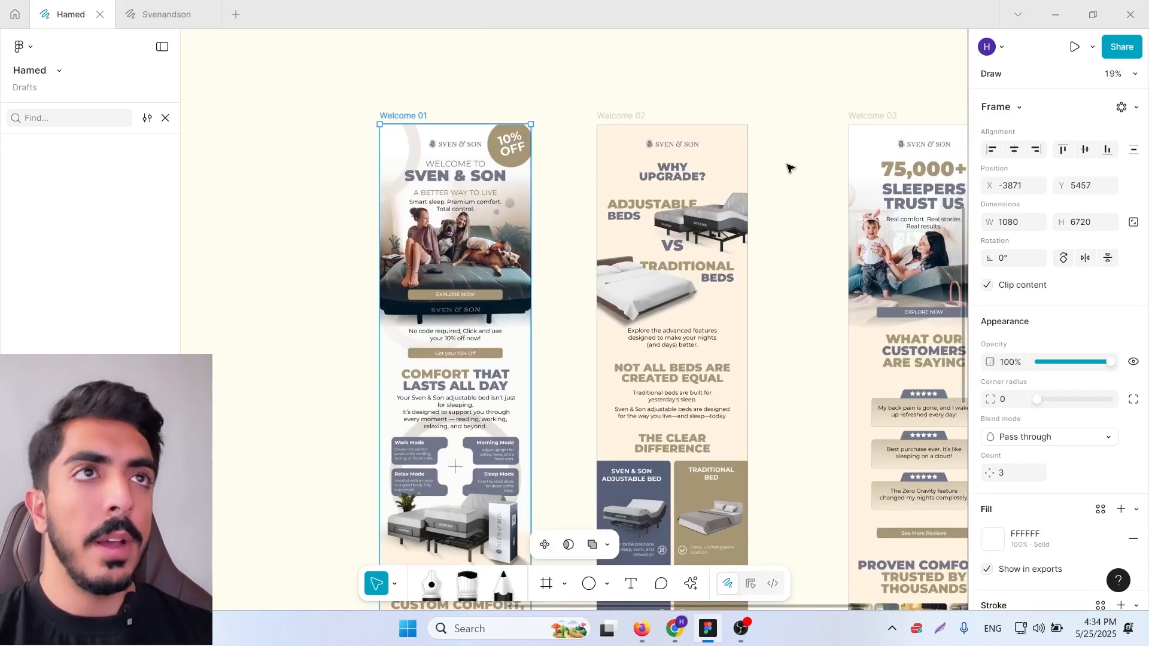
Select the Welcome 02 frame and examine its "Why Upgrade?" hero comparing adjustable beds with traditional beds.
{"action": "left_click", "coordinate": [800, 102]}
{"action": "scroll", "coordinate": [687, 126], "scroll_direction": "down", "scroll_amount": 3}
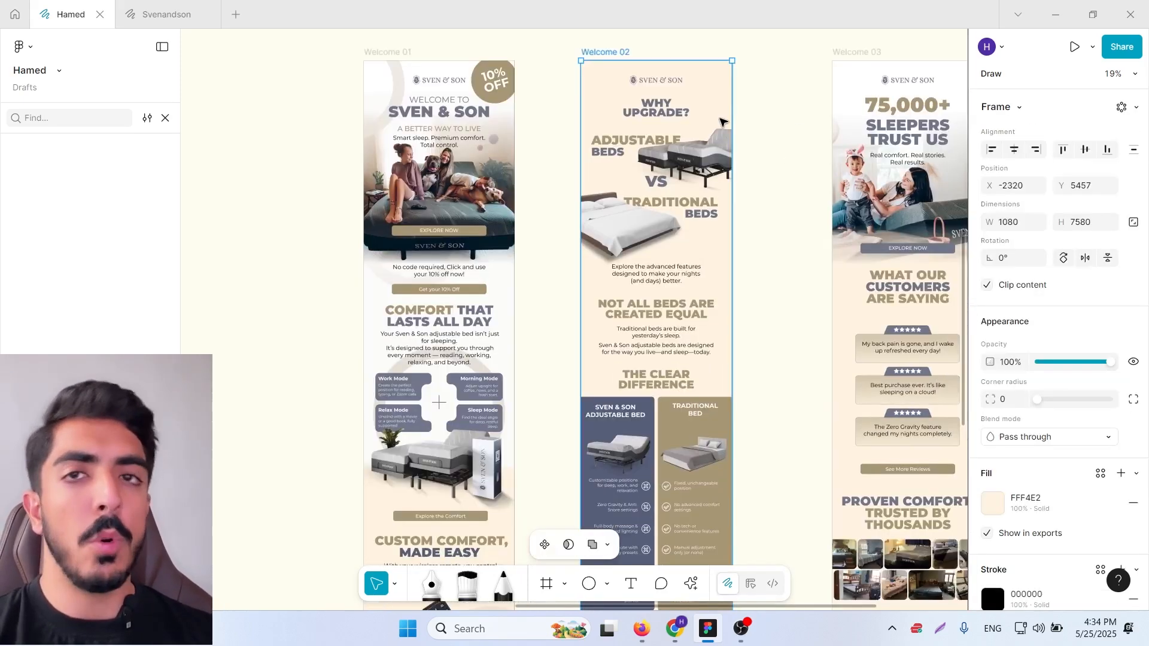
{"action": "scroll", "coordinate": [741, 124], "scroll_direction": "right", "scroll_amount": 1}
{"action": "left_click", "coordinate": [739, 124]}
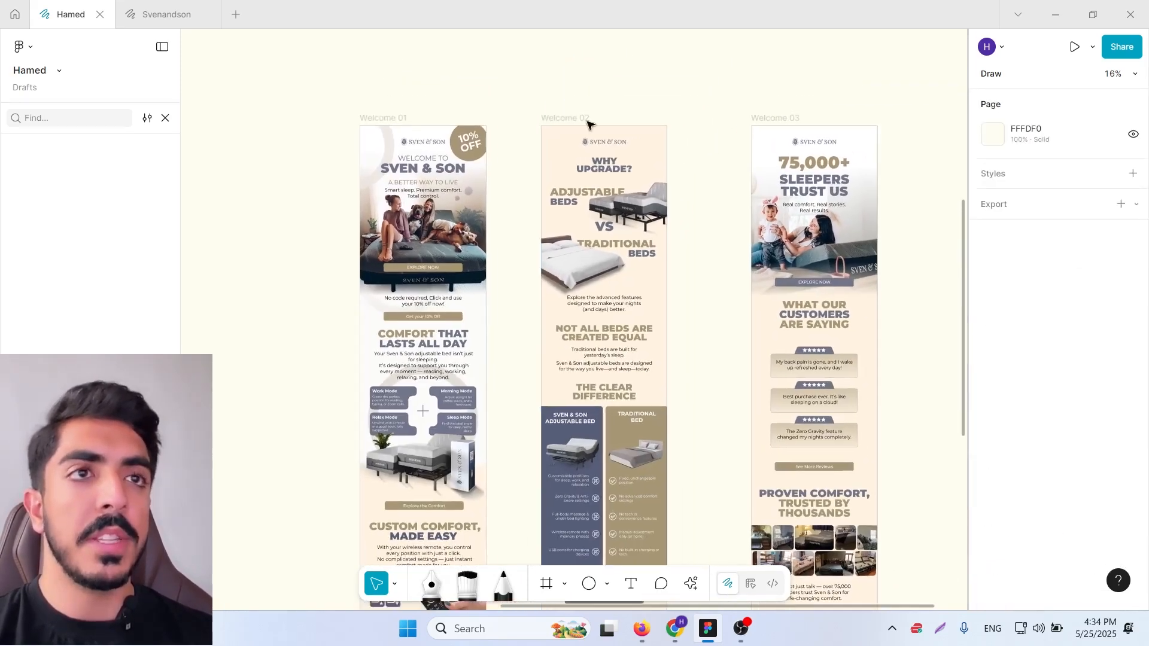
{"action": "left_click", "coordinate": [623, 249]}
{"action": "scroll", "coordinate": [685, 296], "scroll_direction": "down", "scroll_amount": 1}
{"action": "scroll", "coordinate": [685, 293], "scroll_direction": "up", "scroll_amount": 3}
{"action": "scroll", "coordinate": [689, 287], "scroll_direction": "up", "scroll_amount": 1}
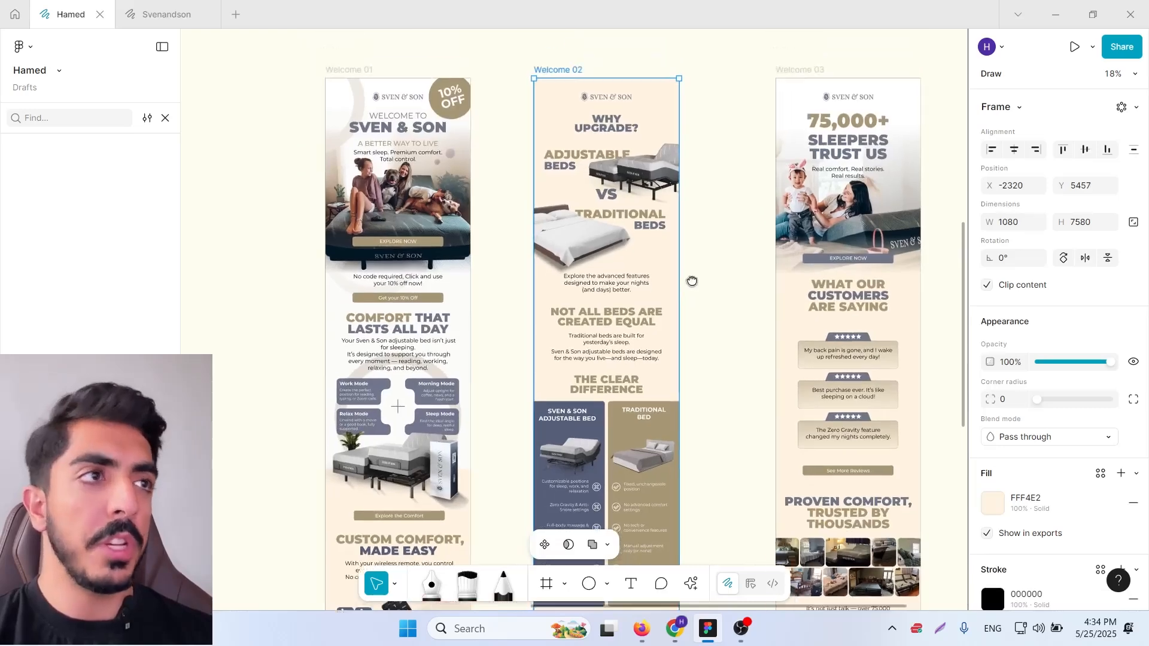
{"action": "scroll", "coordinate": [689, 282], "scroll_direction": "up", "scroll_amount": 3}
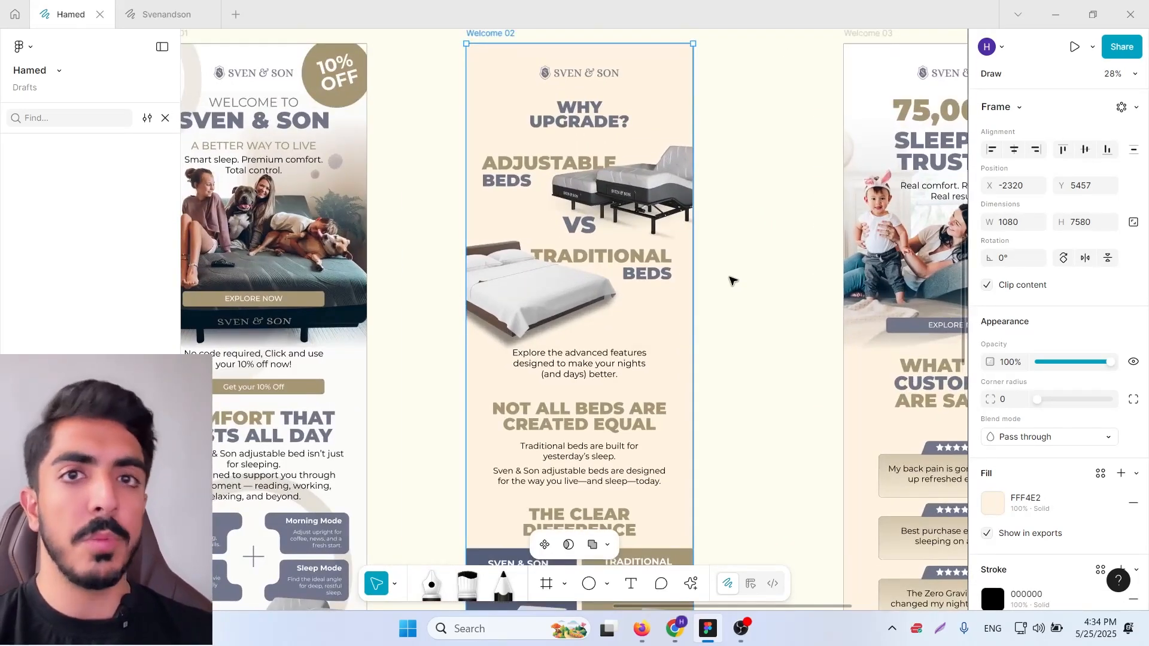
Examine the "Not All Beds Are Created Equal" section and "The Clear Difference" comparison table of Welcome 02.
{"action": "scroll", "coordinate": [826, 341], "scroll_direction": "down", "scroll_amount": 2}
{"action": "scroll", "coordinate": [783, 321], "scroll_direction": "down", "scroll_amount": 3}
{"action": "scroll", "coordinate": [803, 203], "scroll_direction": "left", "scroll_amount": 1}
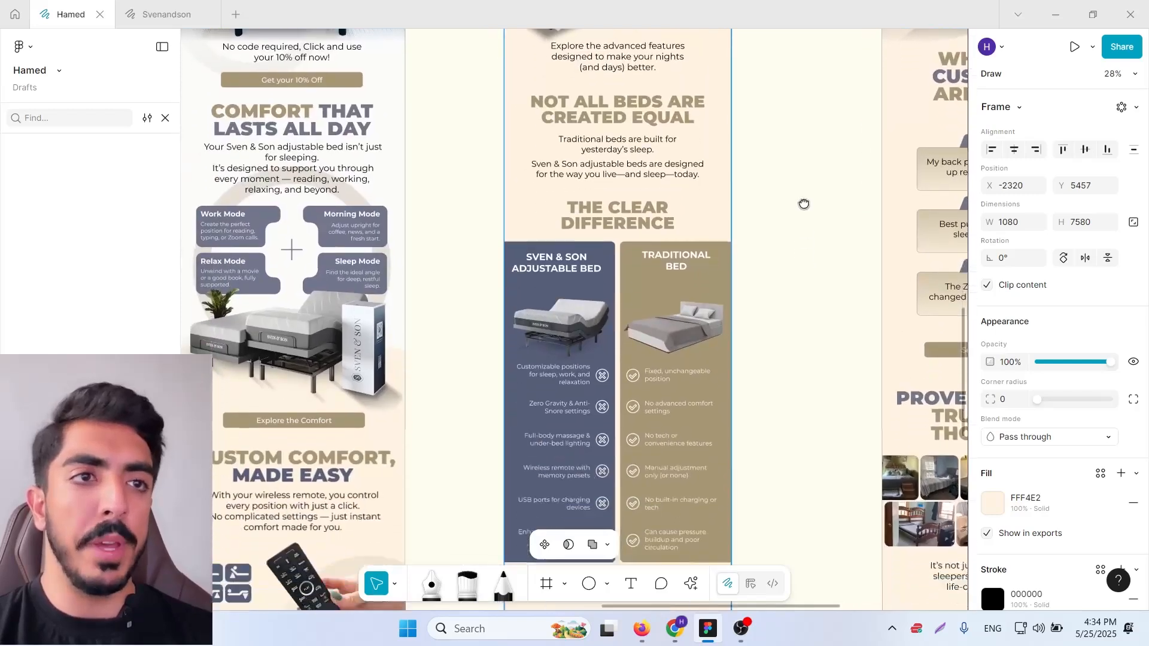
{"action": "scroll", "coordinate": [740, 335], "scroll_direction": "down", "scroll_amount": 2}
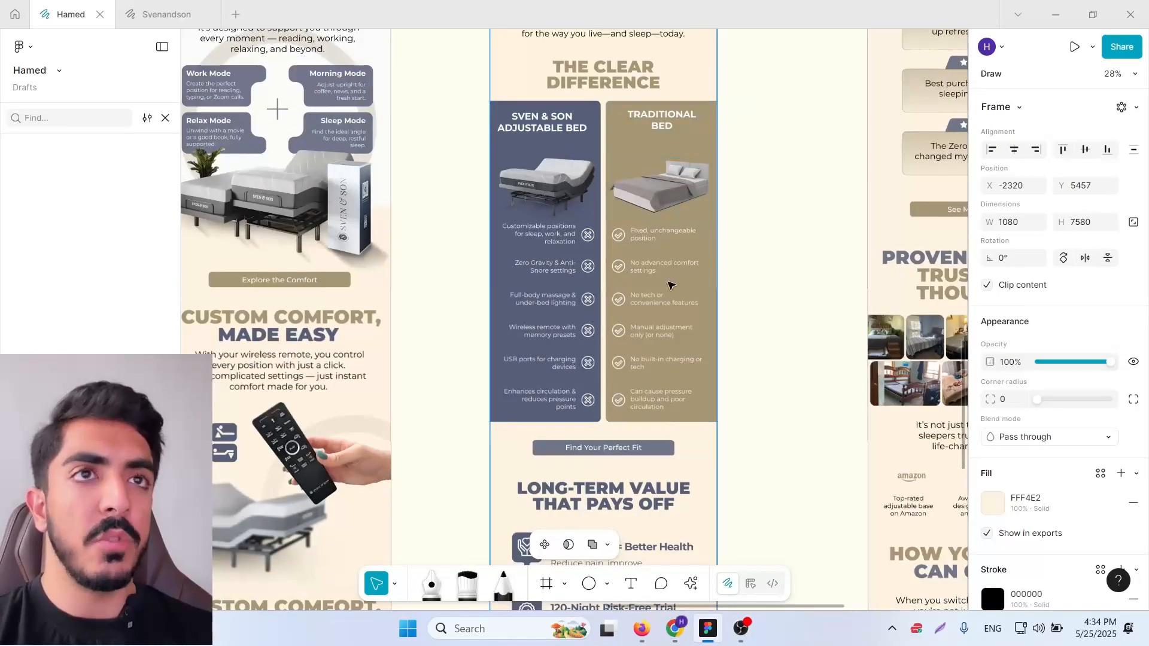
{"action": "left_click", "coordinate": [671, 285]}
{"action": "left_click", "coordinate": [796, 288]}
{"action": "scroll", "coordinate": [628, 257], "scroll_direction": "up", "scroll_amount": 1}
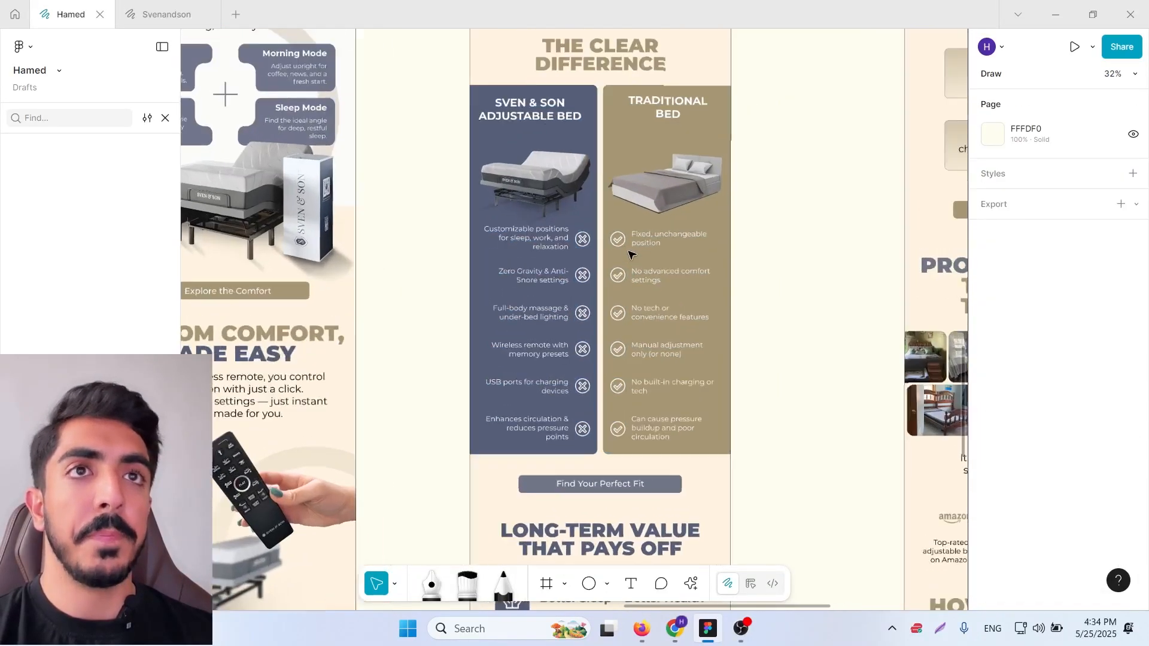
Delete all the cross and check mark icons beside the features in both columns of the comparison table.
{"action": "scroll", "coordinate": [632, 256], "scroll_direction": "up", "scroll_amount": 1}
{"action": "left_click", "coordinate": [610, 476]}
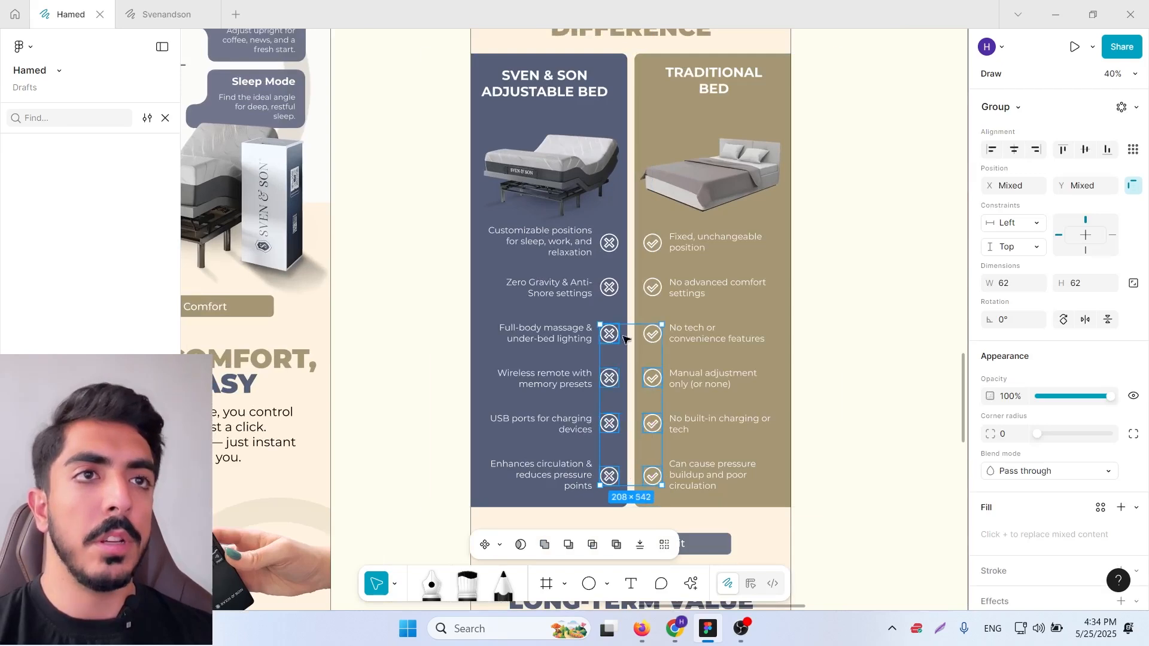
{"action": "left_click", "coordinate": [653, 288], "text": "shift"}
{"action": "left_click", "coordinate": [609, 288], "text": "shift"}
{"action": "left_click", "coordinate": [609, 243], "text": "shift"}
{"action": "left_click", "coordinate": [653, 243], "text": "shift"}
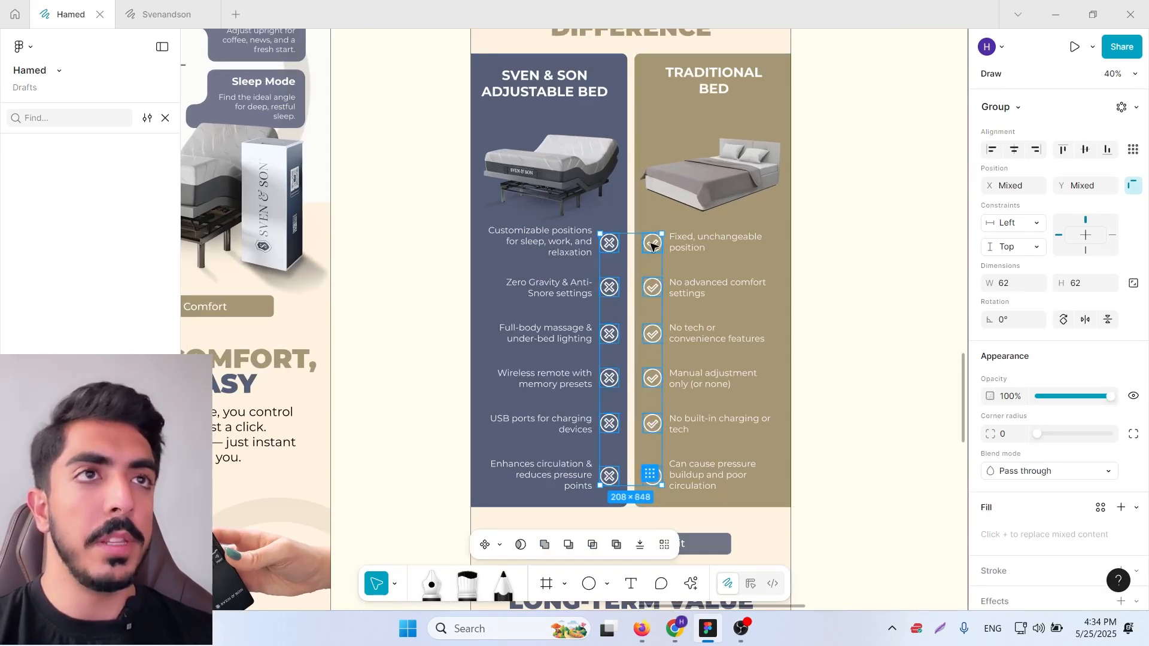
{"action": "key", "text": "equal"}
{"action": "key", "text": "BackSpace"}
Review the Sven & Son and traditional bed columns of the comparison table with the icons removed.
{"action": "scroll", "coordinate": [652, 245], "scroll_direction": "down", "scroll_amount": 2}
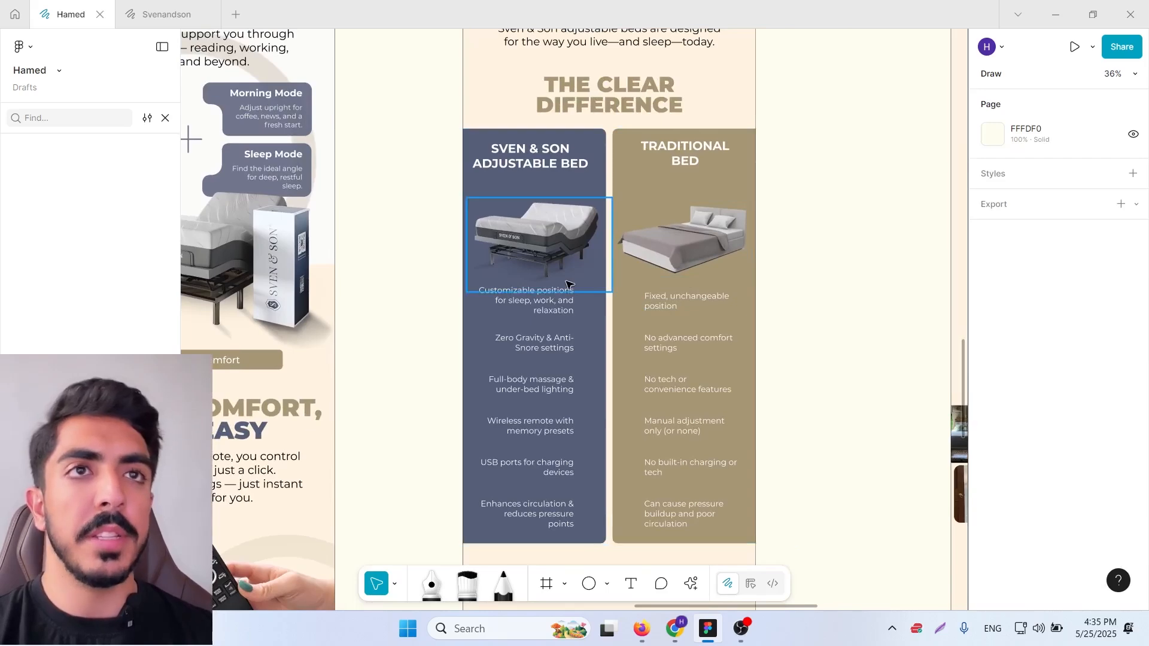
{"action": "left_click_drag", "start_coordinate": [661, 250], "coordinate": [653, 262]}
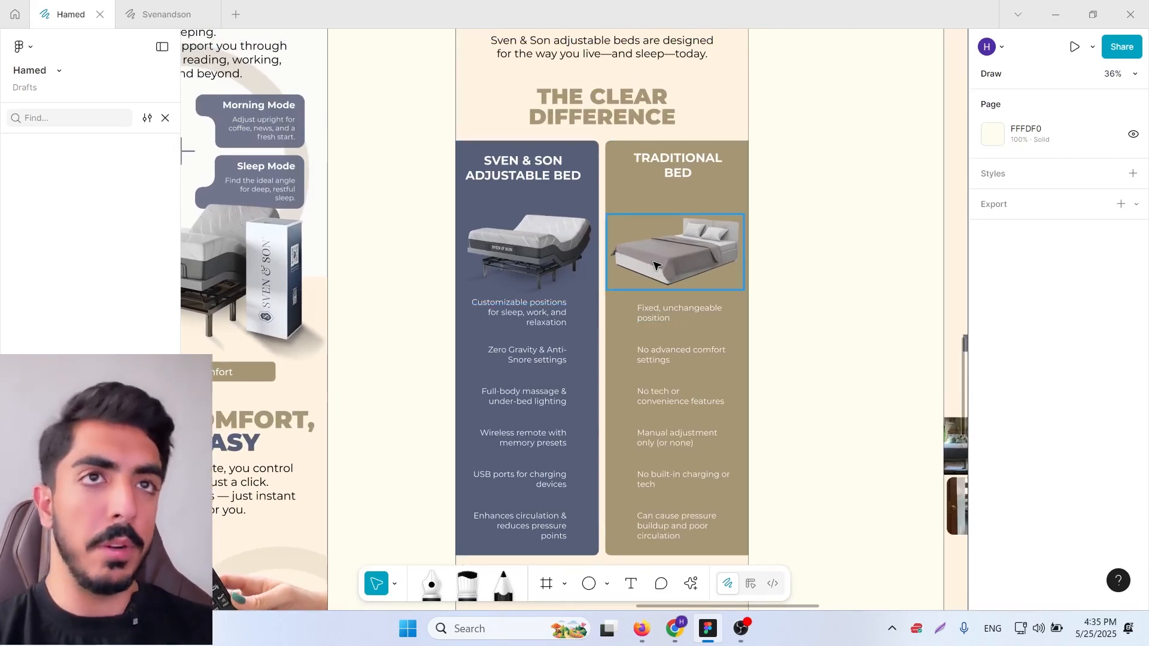
{"action": "left_click_drag", "start_coordinate": [735, 285], "coordinate": [748, 160]}
{"action": "scroll", "coordinate": [774, 316], "scroll_direction": "down", "scroll_amount": 2}
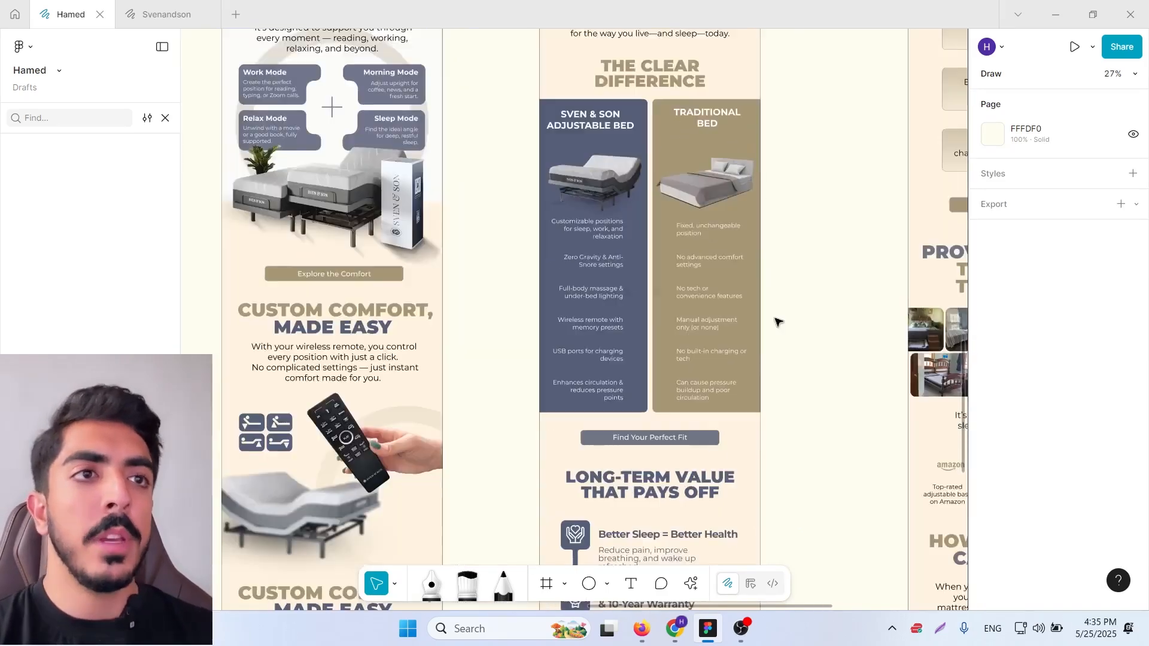
{"action": "left_click_drag", "start_coordinate": [768, 336], "coordinate": [749, 371]}
{"action": "scroll", "coordinate": [498, 275], "scroll_direction": "up", "scroll_amount": 1}
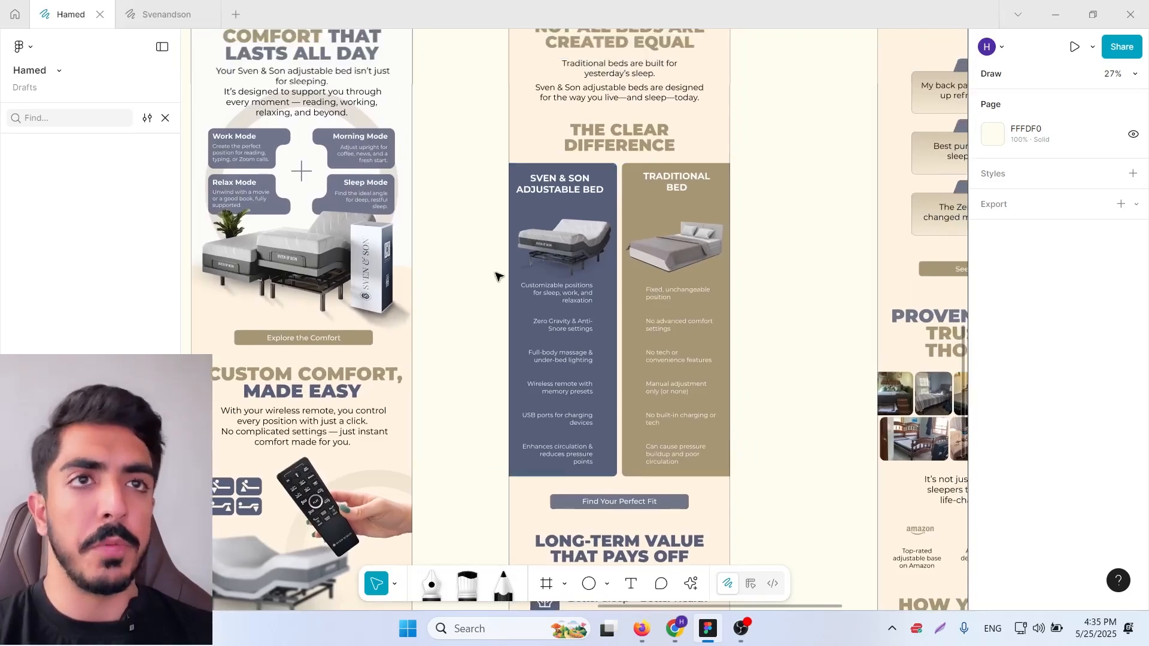
Compare the features in both columns, selecting "Fixed, unchangeable position", the traditional bed image and "Customizable positions for sleep, work, and relaxation".
{"action": "scroll", "coordinate": [572, 366], "scroll_direction": "up", "scroll_amount": 5}
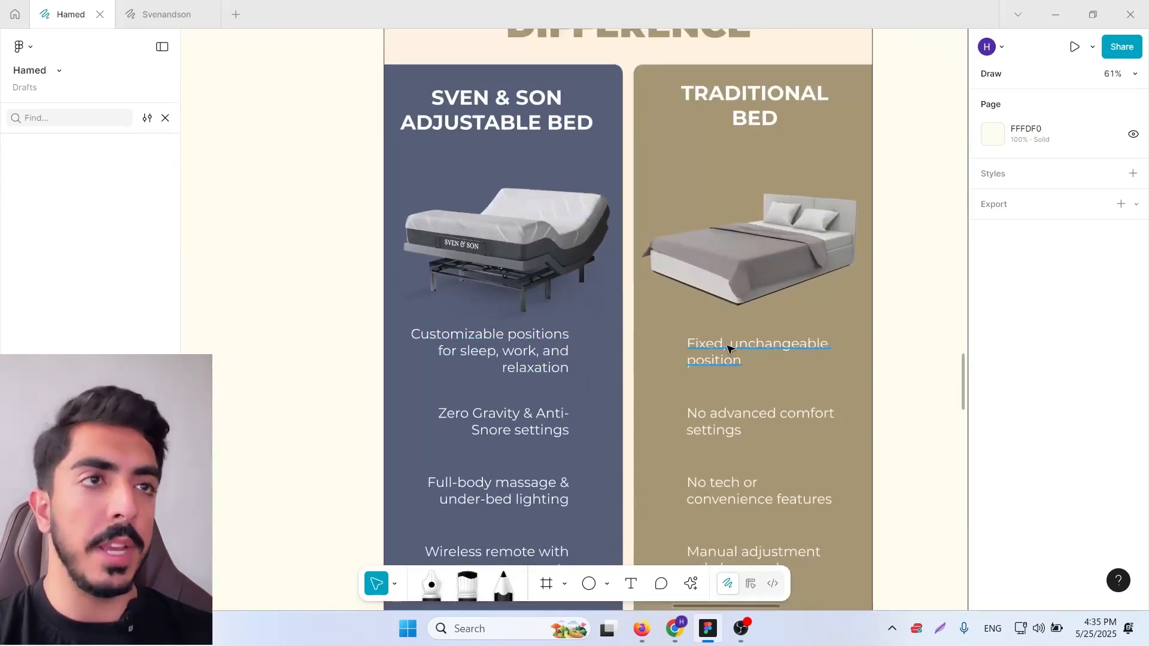
{"action": "left_click", "coordinate": [729, 349]}
{"action": "left_click_drag", "start_coordinate": [926, 335], "coordinate": [911, 349]}
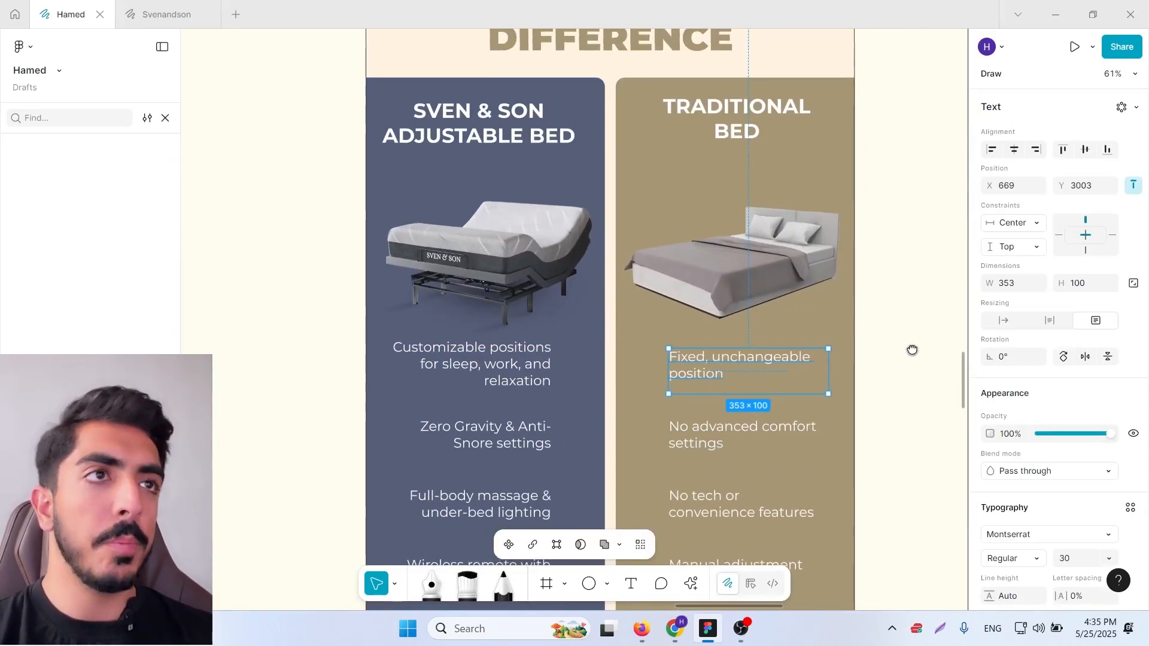
{"action": "left_click", "coordinate": [774, 259]}
{"action": "scroll", "coordinate": [568, 371], "scroll_direction": "left", "scroll_amount": 3}
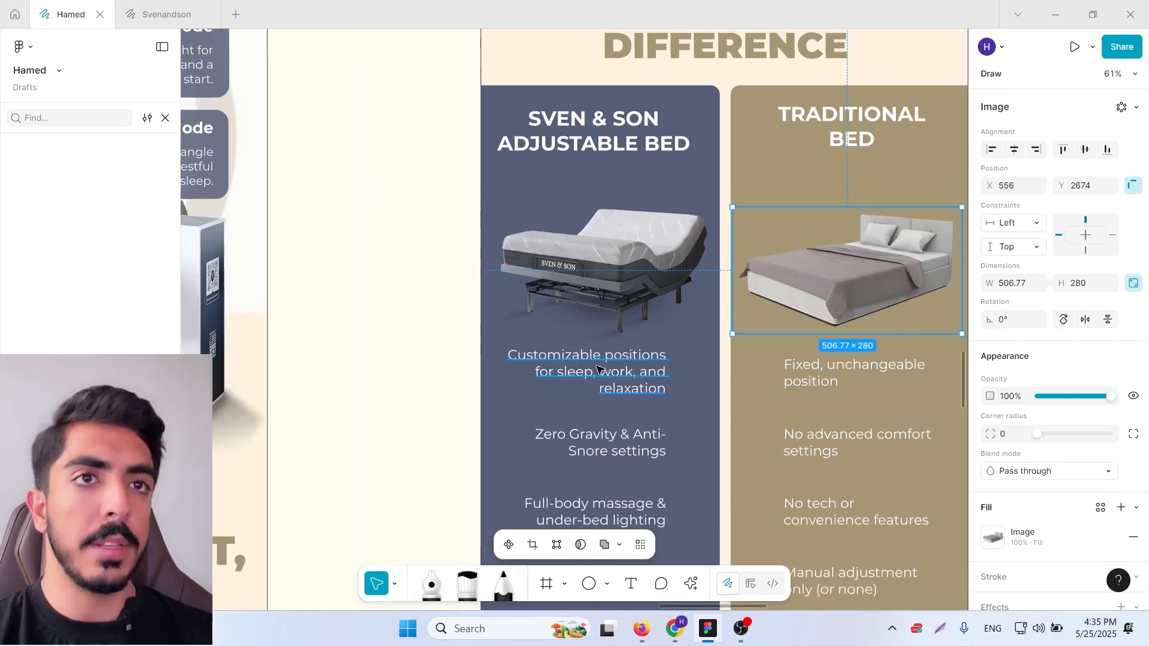
{"action": "left_click", "coordinate": [630, 384]}
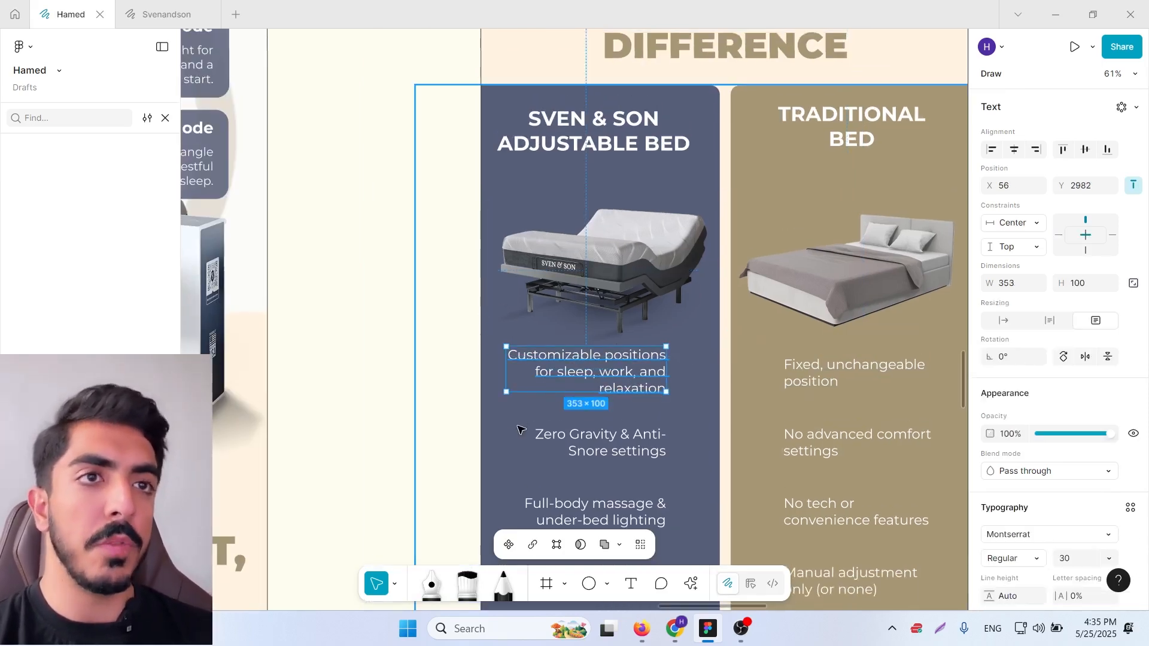
{"action": "scroll", "coordinate": [596, 300], "scroll_direction": "down", "scroll_amount": 6}
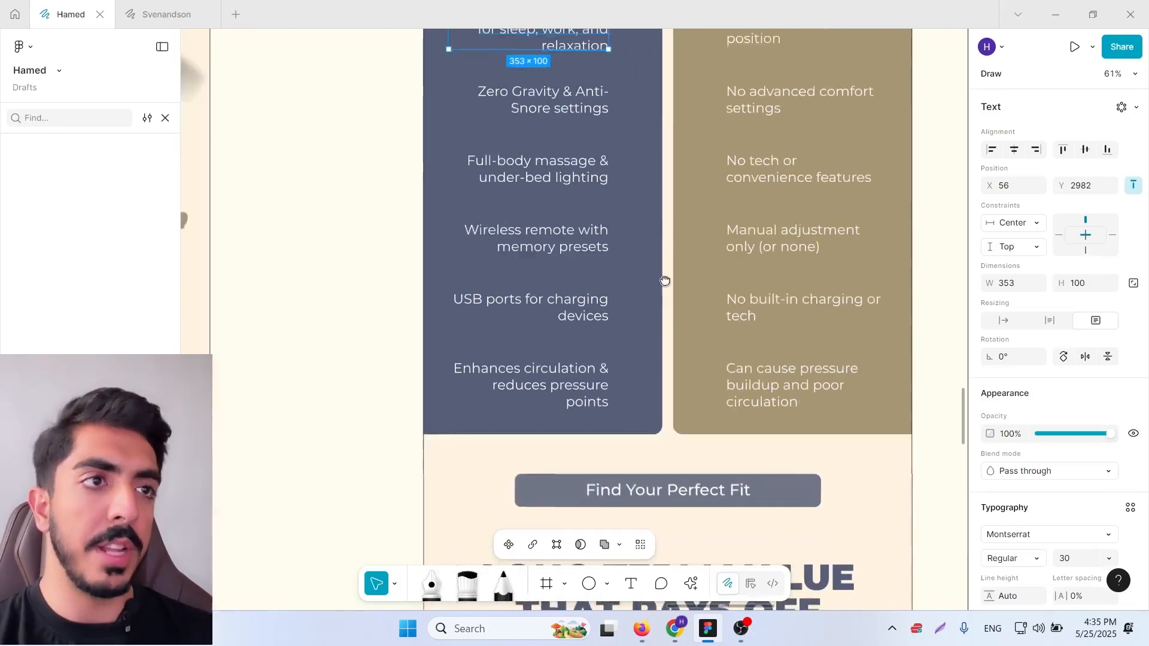
Examine the "Long-Term Value That Pays Off" section below the comparison table of Welcome 02.
{"action": "left_click_drag", "start_coordinate": [665, 281], "coordinate": [636, 225]}
{"action": "scroll", "coordinate": [670, 346], "scroll_direction": "down", "scroll_amount": 2}
{"action": "left_click_drag", "start_coordinate": [669, 346], "coordinate": [600, 481]}
{"action": "left_click_drag", "start_coordinate": [698, 392], "coordinate": [656, 380]}
{"action": "scroll", "coordinate": [673, 390], "scroll_direction": "down", "scroll_amount": 1}
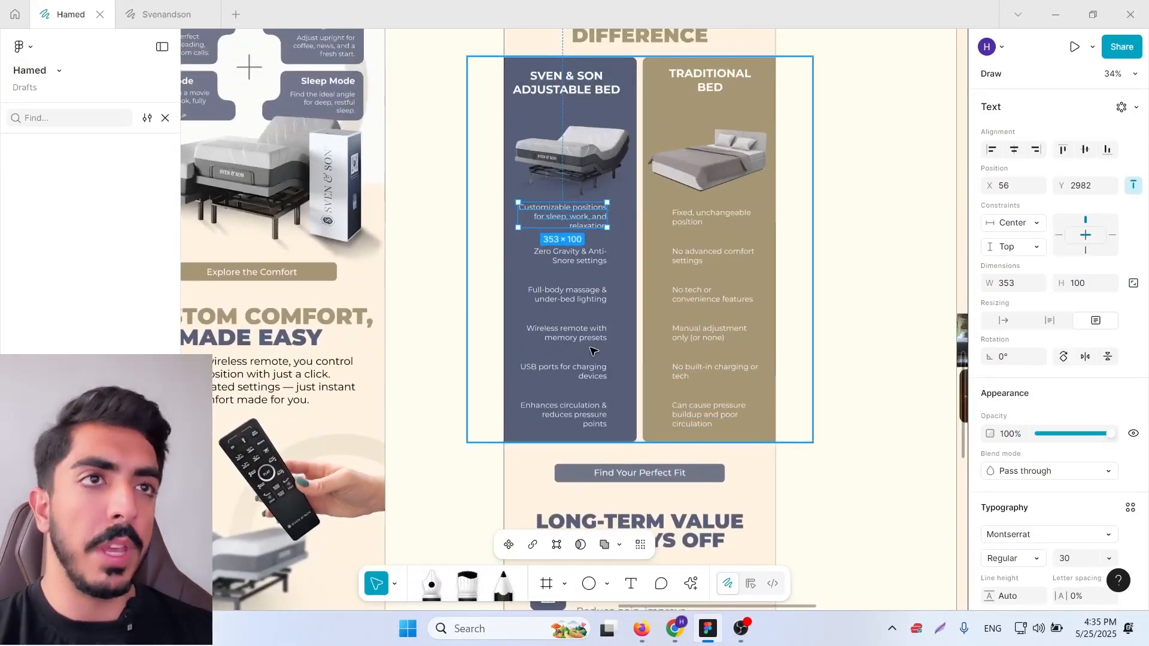
{"action": "left_click_drag", "start_coordinate": [718, 324], "coordinate": [733, 56]}
{"action": "left_click_drag", "start_coordinate": [706, 357], "coordinate": [711, 241]}
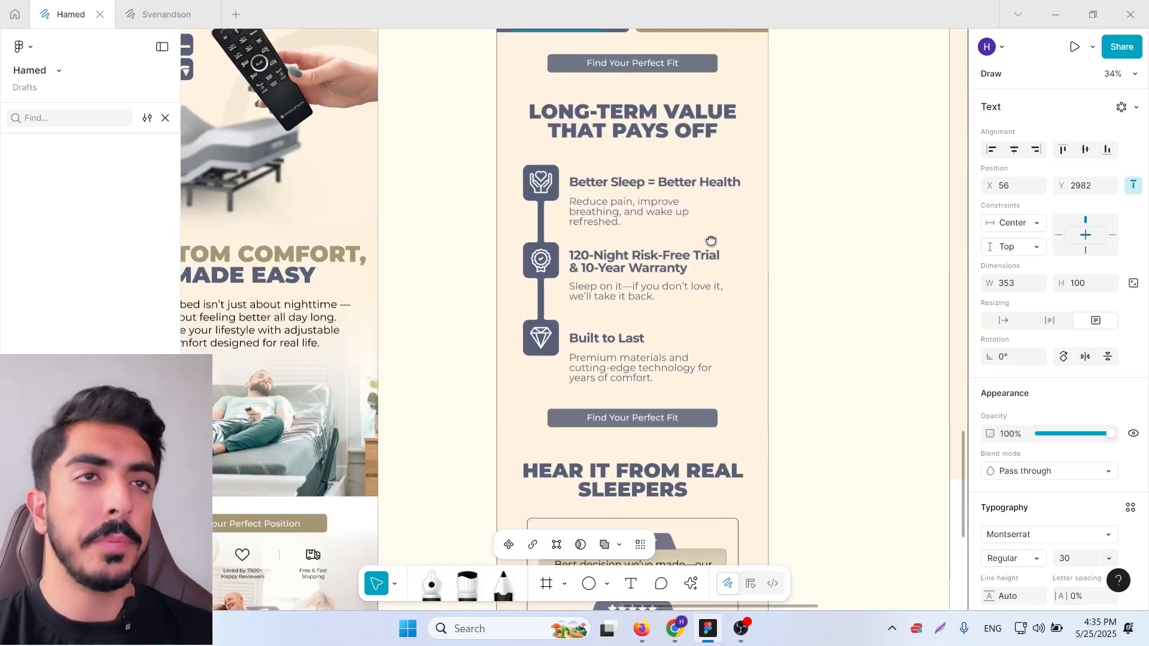
{"action": "left_click_drag", "start_coordinate": [425, 136], "coordinate": [797, 389]}
{"action": "left_click", "coordinate": [831, 293]}
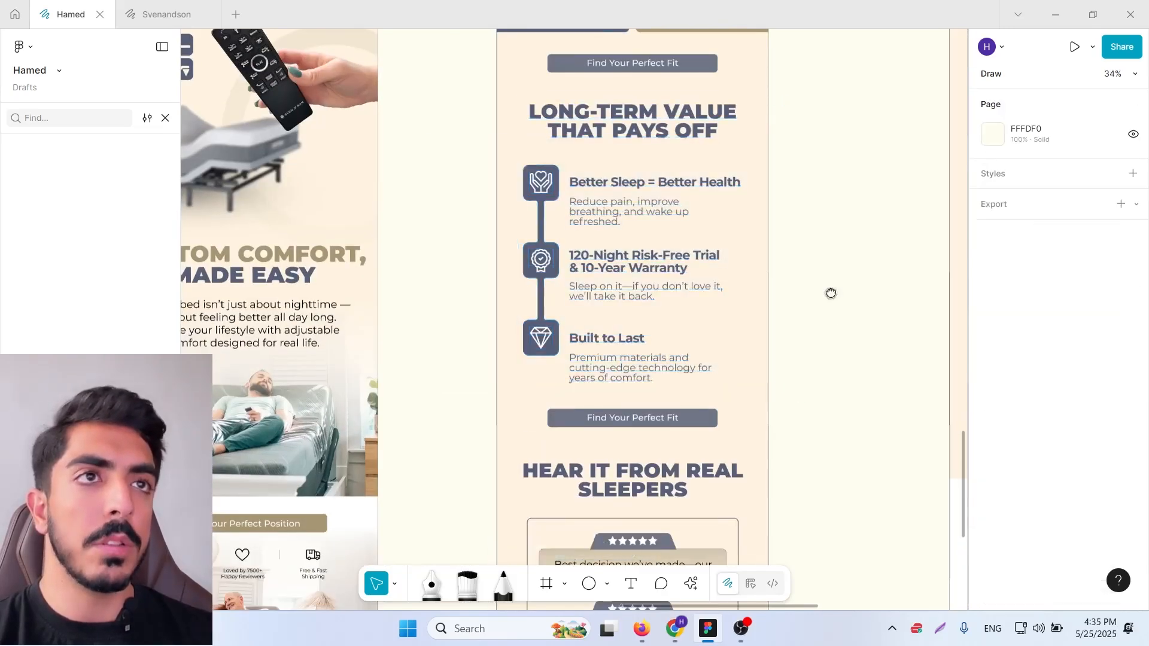
{"action": "left_click_drag", "start_coordinate": [831, 293], "coordinate": [813, 366]}
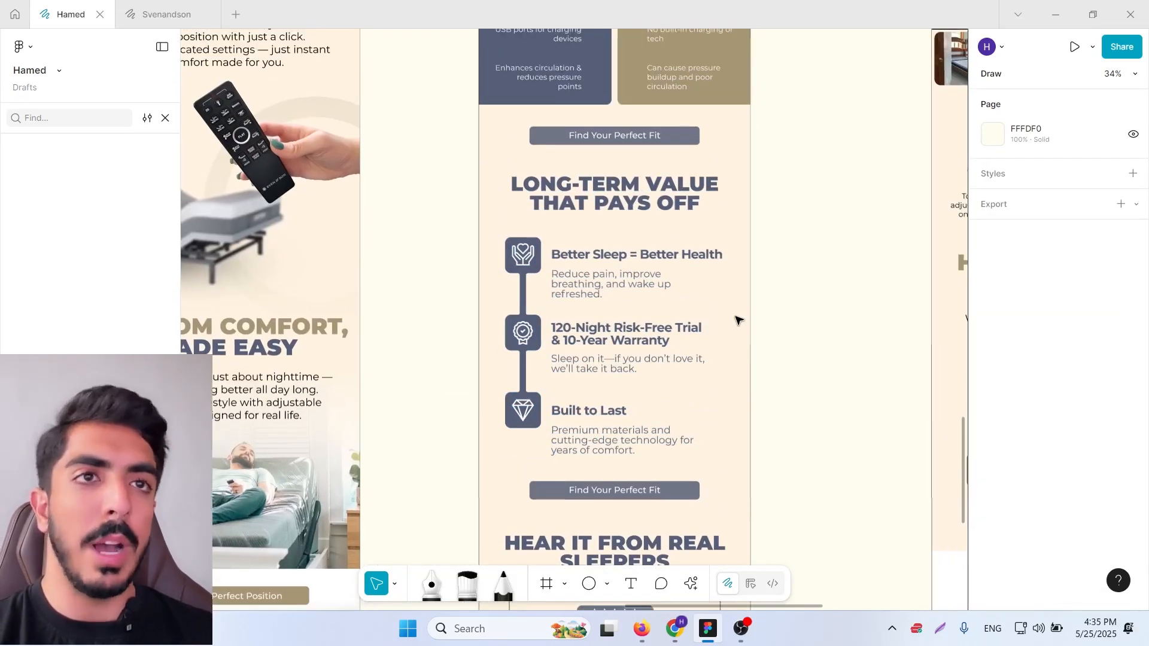
Review the "Hear It From Real Sleepers" reviews and the closing section of Welcome 02.
{"action": "scroll", "coordinate": [723, 249], "scroll_direction": "down", "scroll_amount": 10}
{"action": "scroll", "coordinate": [723, 244], "scroll_direction": "down", "scroll_amount": 1, "text": "ctrl"}
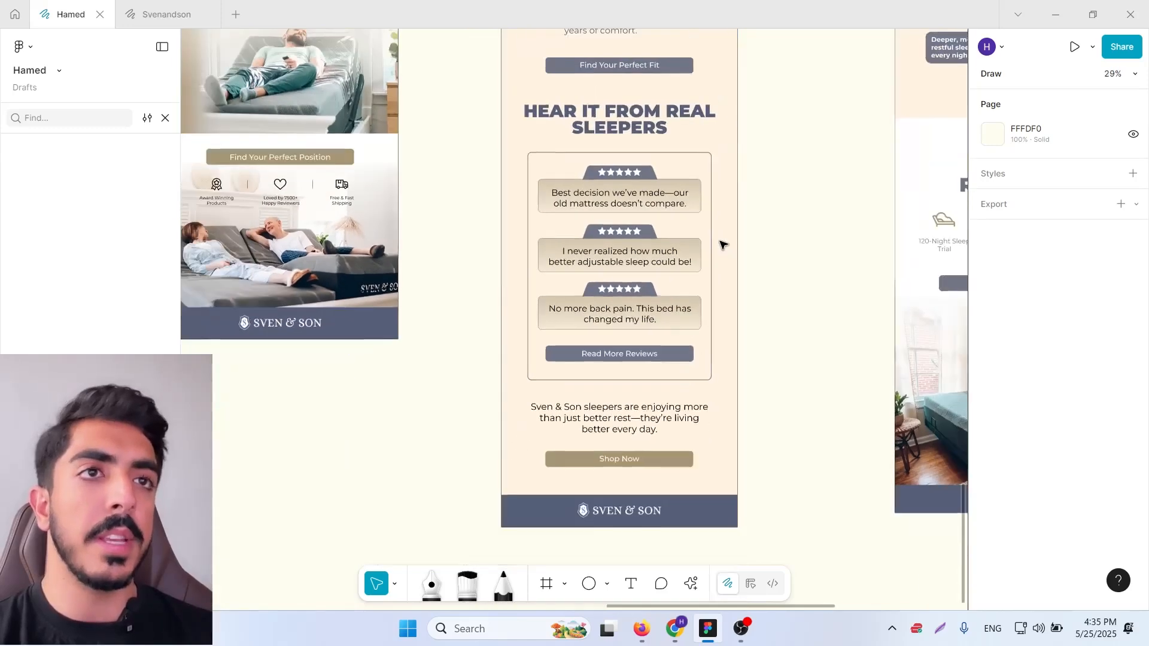
{"action": "left_click_drag", "start_coordinate": [622, 371], "coordinate": [605, 301]}
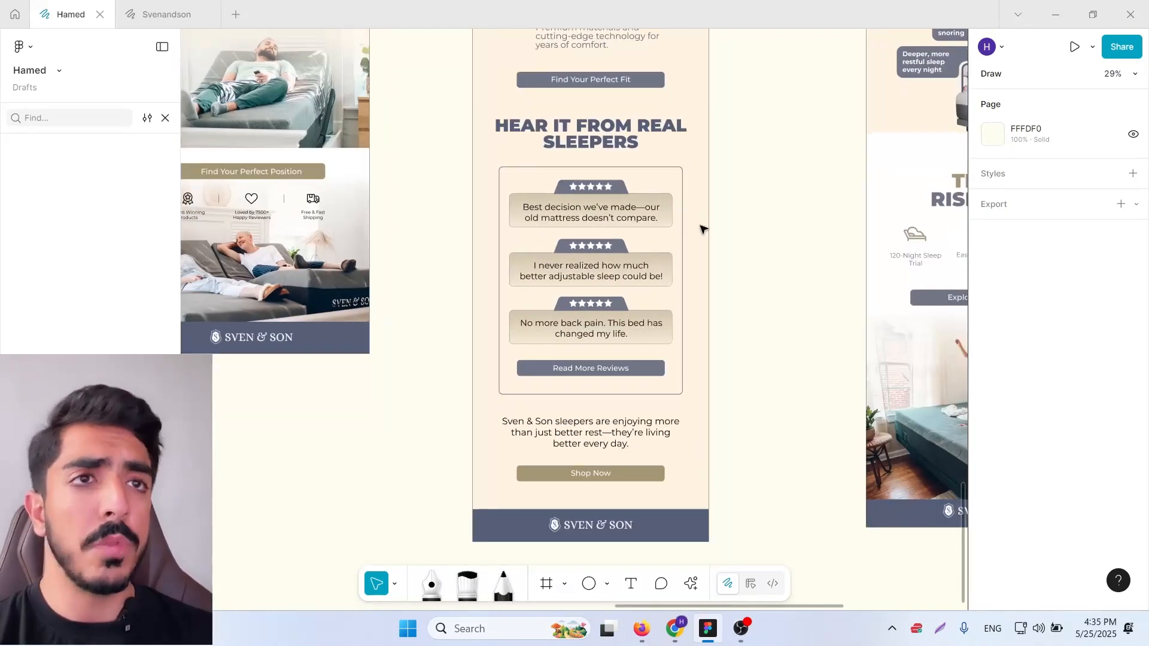
{"action": "left_click_drag", "start_coordinate": [703, 228], "coordinate": [685, 312]}
Return to the overview of the three welcome emails and select the Welcome 03 frame.
{"action": "scroll", "coordinate": [684, 312], "scroll_direction": "down", "scroll_amount": 4, "text": "ctrl"}
{"action": "left_click_drag", "start_coordinate": [725, 77], "coordinate": [545, 499]}
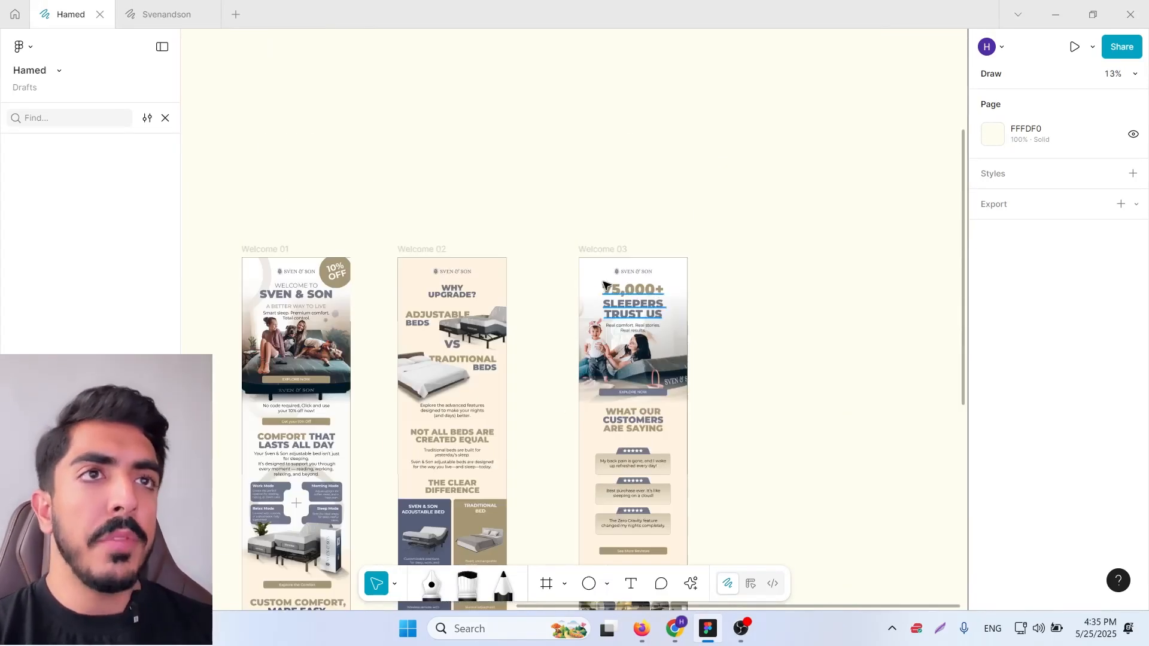
{"action": "scroll", "coordinate": [604, 286], "scroll_direction": "left", "scroll_amount": 2}
{"action": "left_click", "coordinate": [505, 230]}
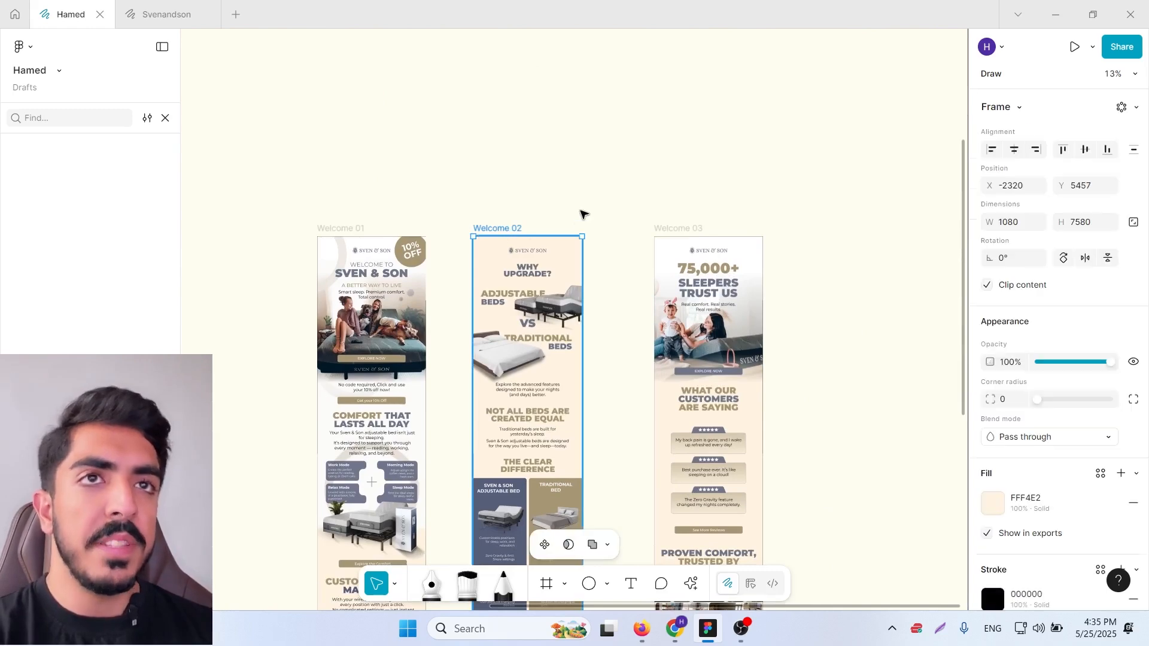
{"action": "left_click", "coordinate": [694, 223]}
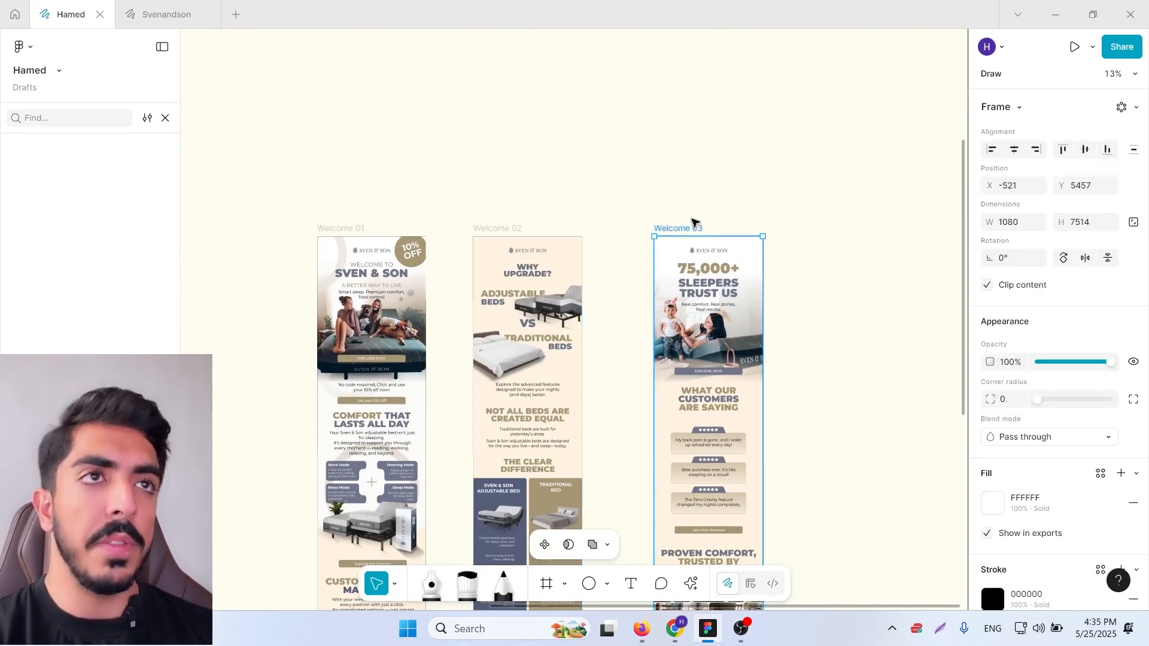
Examine the "75,000+ Sleepers Trust Us" hero and the customer reviews section of Welcome 03.
{"action": "left_click_drag", "start_coordinate": [764, 188], "coordinate": [772, 100]}
{"action": "scroll", "coordinate": [795, 279], "scroll_direction": "up", "scroll_amount": 3}
{"action": "left_click_drag", "start_coordinate": [824, 370], "coordinate": [757, 342]}
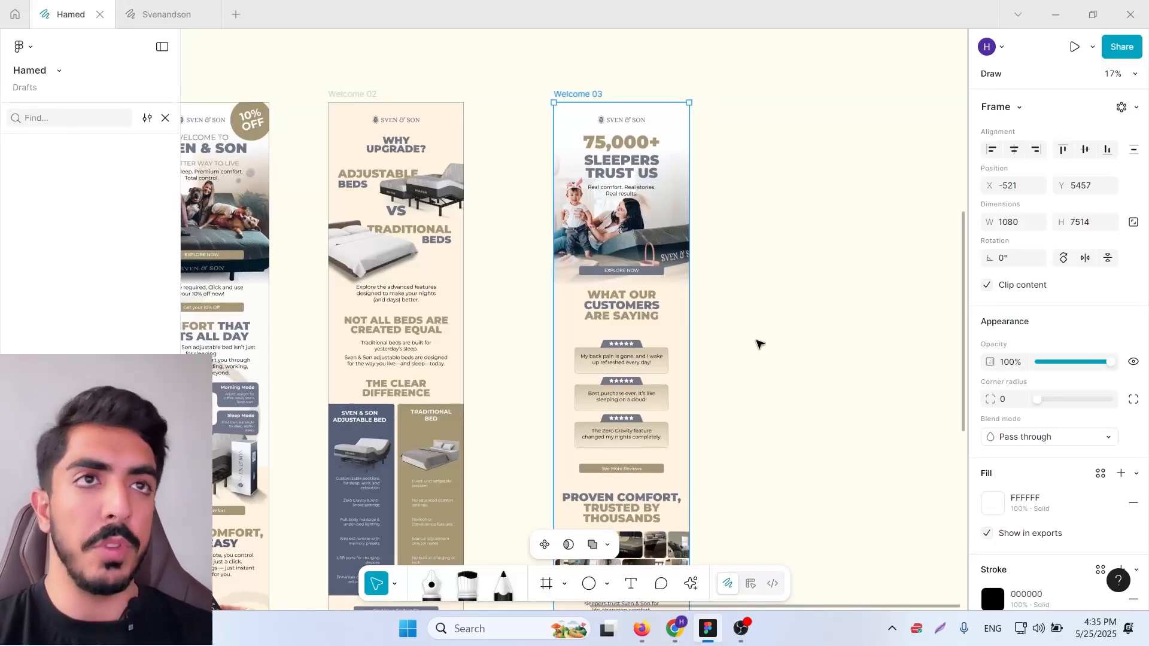
{"action": "mouse_move", "coordinate": [732, 282]}
{"action": "left_mouse_down"}
{"action": "mouse_move", "coordinate": [722, 182]}
{"action": "mouse_move", "coordinate": [715, 290]}
{"action": "left_mouse_up"}
{"action": "scroll", "coordinate": [683, 192], "scroll_direction": "up", "scroll_amount": 1}
{"action": "scroll", "coordinate": [683, 195], "scroll_direction": "down", "scroll_amount": 2}
{"action": "scroll", "coordinate": [683, 180], "scroll_direction": "up", "scroll_amount": 3}
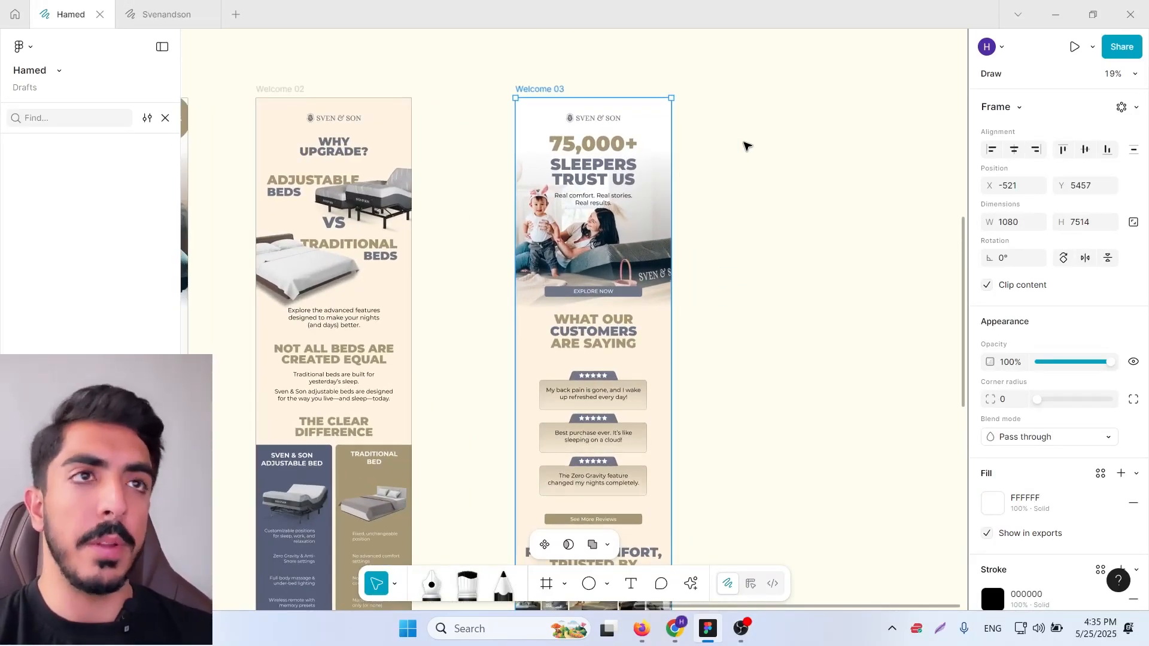
{"action": "scroll", "coordinate": [716, 146], "scroll_direction": "up", "scroll_amount": 5}
{"action": "left_click_drag", "start_coordinate": [716, 146], "coordinate": [756, 198]}
{"action": "scroll", "coordinate": [757, 198], "scroll_direction": "down", "scroll_amount": 5}
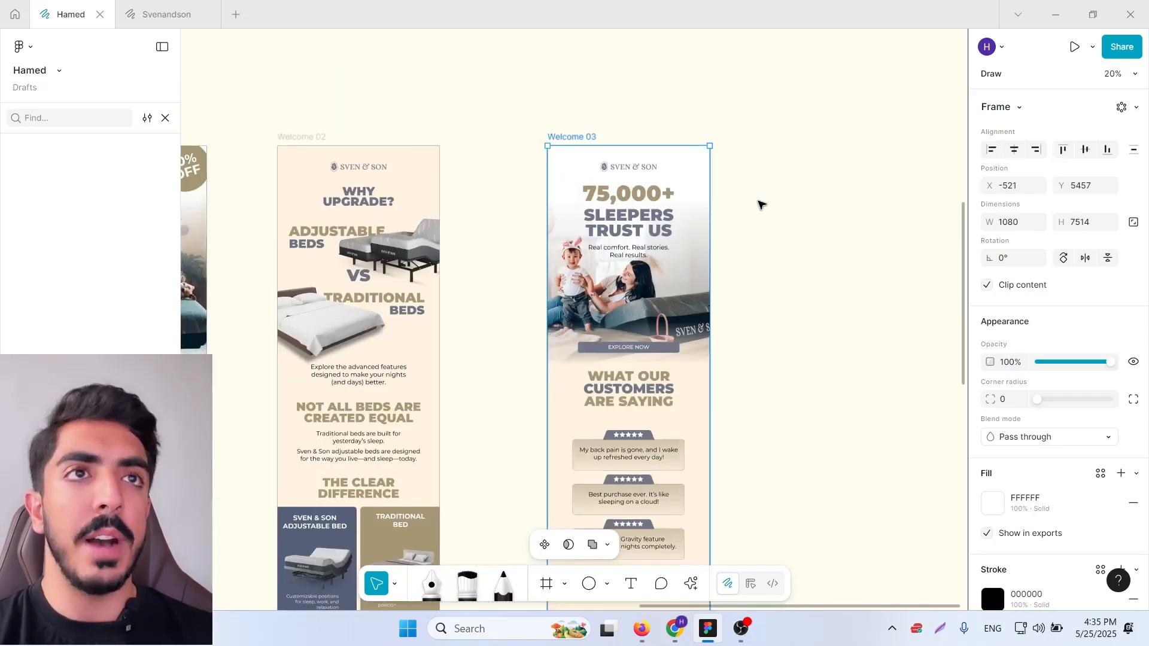
{"action": "left_click_drag", "start_coordinate": [759, 318], "coordinate": [749, 245]}
{"action": "scroll", "coordinate": [760, 240], "scroll_direction": "down", "scroll_amount": 4}
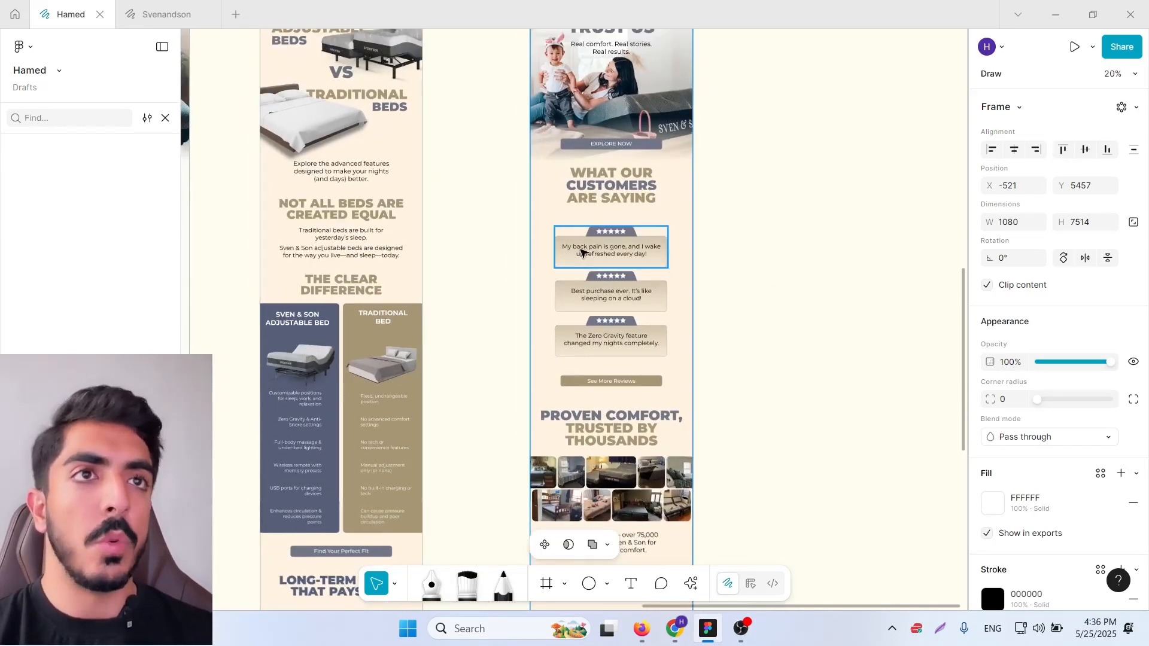
Select the three customer review cards under "What Our Customers Are Saying" in Welcome 03.
{"action": "left_click", "coordinate": [589, 254]}
{"action": "left_click", "coordinate": [611, 305], "text": "shift"}
{"action": "left_click", "coordinate": [610, 341], "text": "shift"}
{"action": "scroll", "coordinate": [755, 281], "scroll_direction": "down", "scroll_amount": 4}
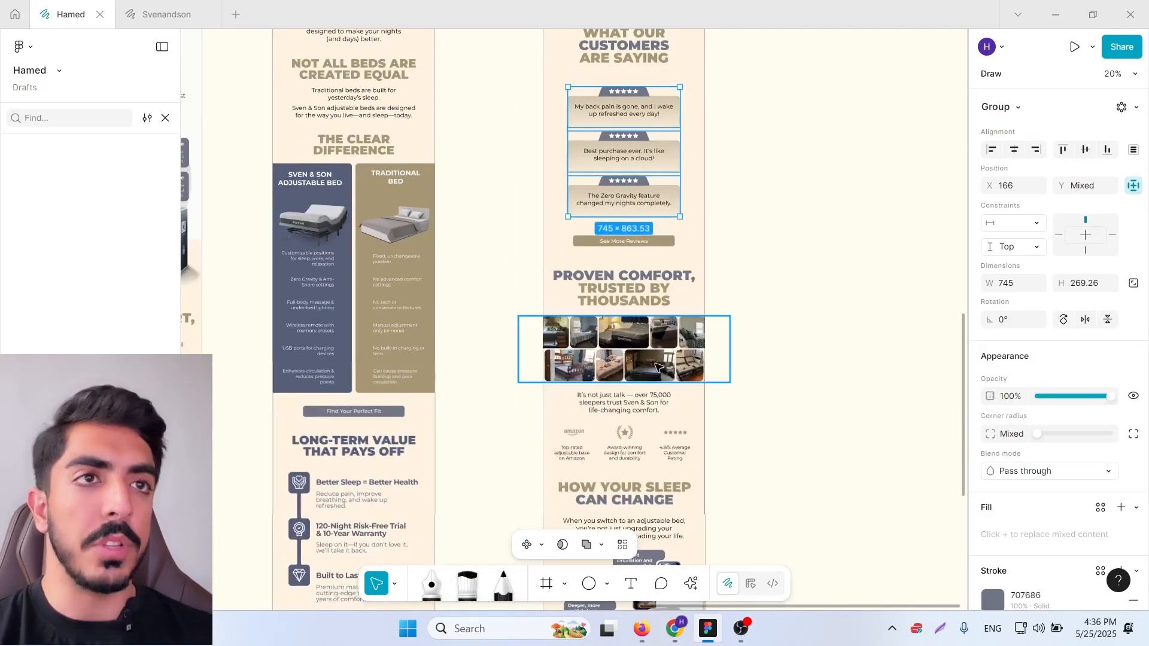
Inspect the customer photo collage under "Proven Comfort, Trusted by Thousands", selecting individual photos in its lower row.
{"action": "scroll", "coordinate": [657, 299], "scroll_direction": "up", "scroll_amount": 2}
{"action": "scroll", "coordinate": [658, 301], "scroll_direction": "up", "scroll_amount": 5}
{"action": "left_click", "coordinate": [598, 359]}
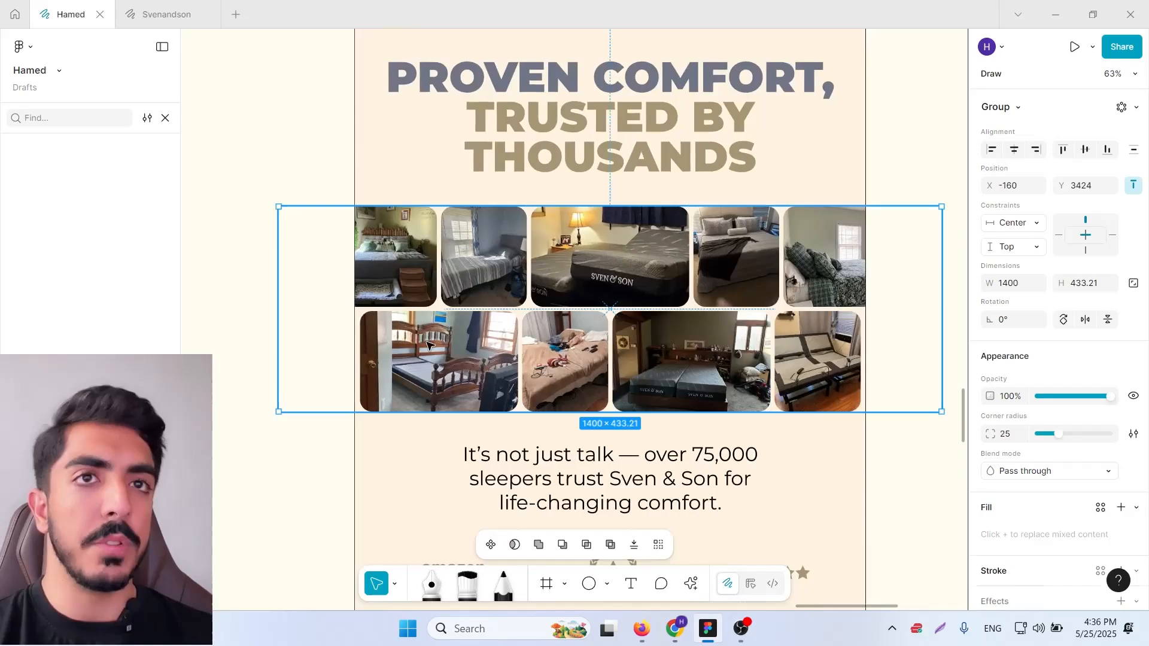
{"action": "double_click", "coordinate": [486, 367]}
{"action": "left_click", "coordinate": [595, 367]}
{"action": "left_click", "coordinate": [827, 379]}
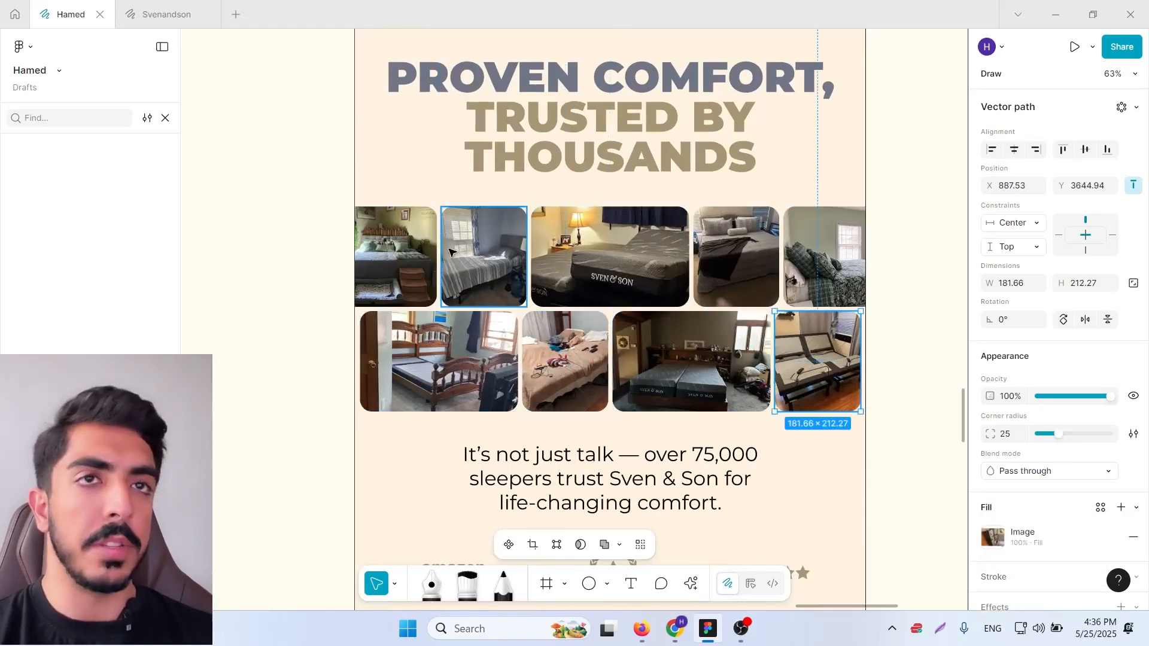
Examine the section below the photo collage and select the group of Amazon, award and customer rating badges.
{"action": "scroll", "coordinate": [455, 346], "scroll_direction": "up", "scroll_amount": 3}
{"action": "scroll", "coordinate": [455, 346], "scroll_direction": "down", "scroll_amount": 6}
{"action": "scroll", "coordinate": [850, 282], "scroll_direction": "down", "scroll_amount": 3}
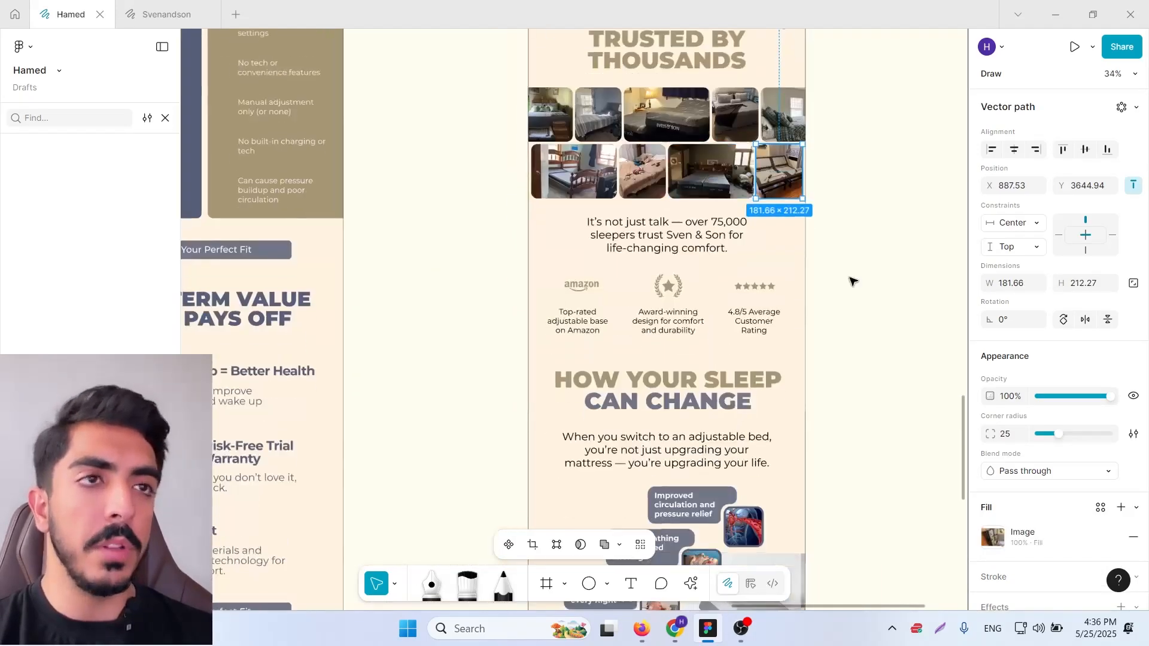
{"action": "left_click", "coordinate": [821, 325]}
{"action": "scroll", "coordinate": [821, 325], "scroll_direction": "down", "scroll_amount": 2}
{"action": "scroll", "coordinate": [820, 325], "scroll_direction": "right", "scroll_amount": 1}
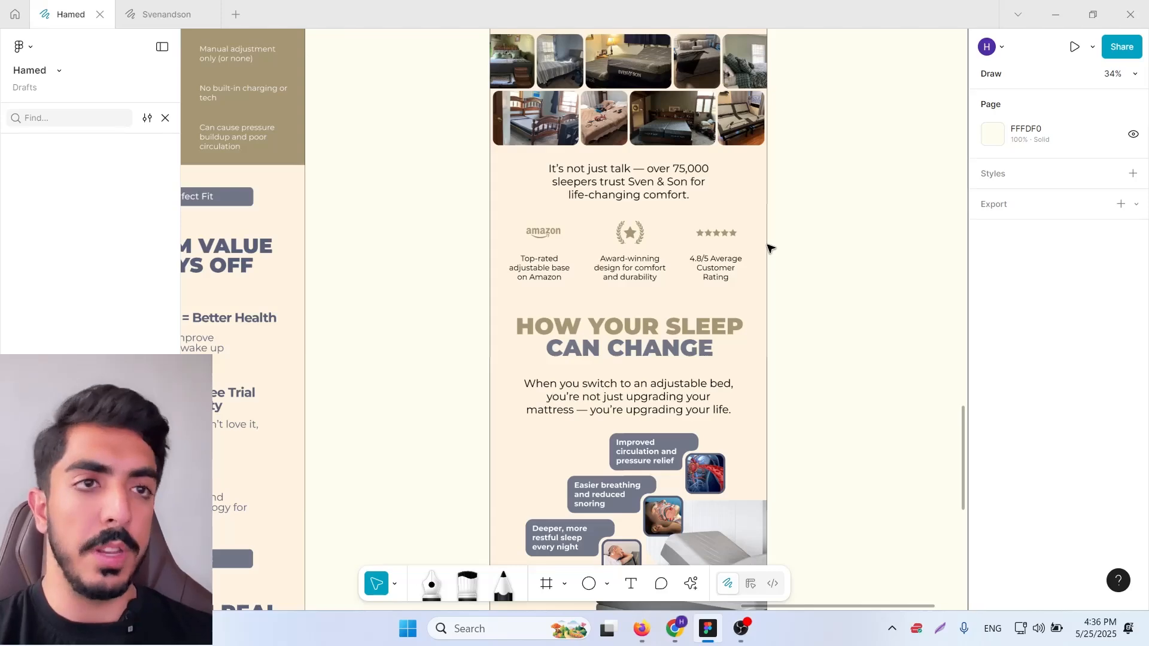
{"action": "scroll", "coordinate": [526, 297], "scroll_direction": "up", "scroll_amount": 1}
{"action": "scroll", "coordinate": [592, 303], "scroll_direction": "up", "scroll_amount": 1}
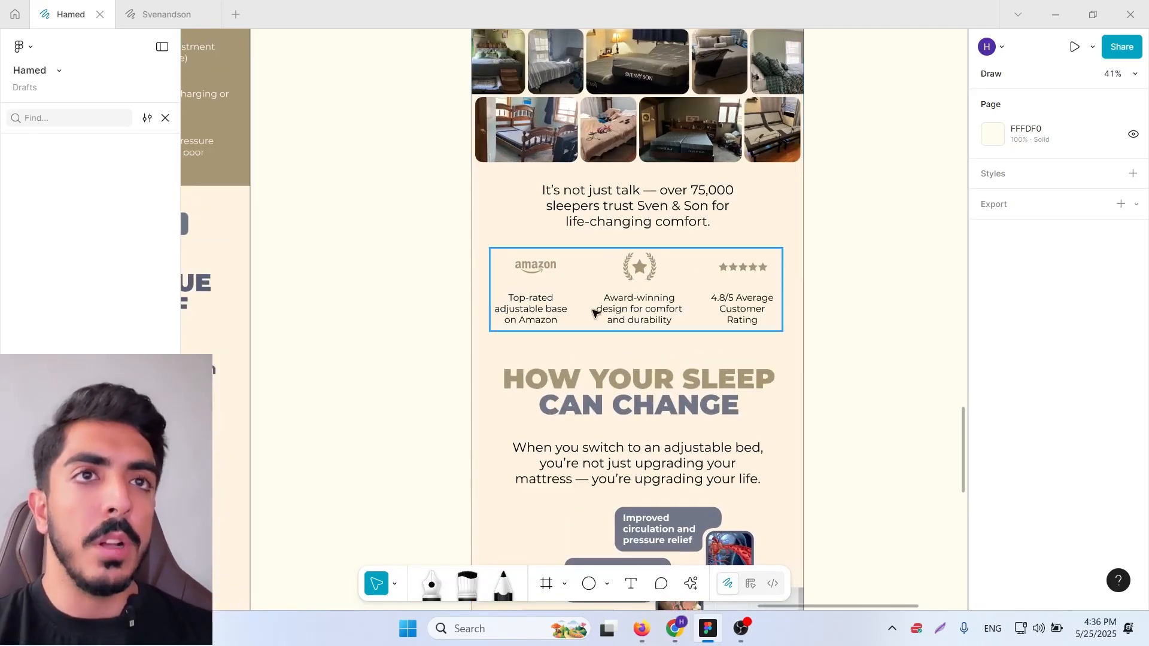
{"action": "left_click", "coordinate": [739, 300]}
Review the "How Your Sleep Can Change" and "Try It Risk Free" sections of Welcome 03, ending on an overview of all emails.
{"action": "scroll", "coordinate": [846, 271], "scroll_direction": "down", "scroll_amount": 4}
{"action": "scroll", "coordinate": [846, 272], "scroll_direction": "right", "scroll_amount": 1}
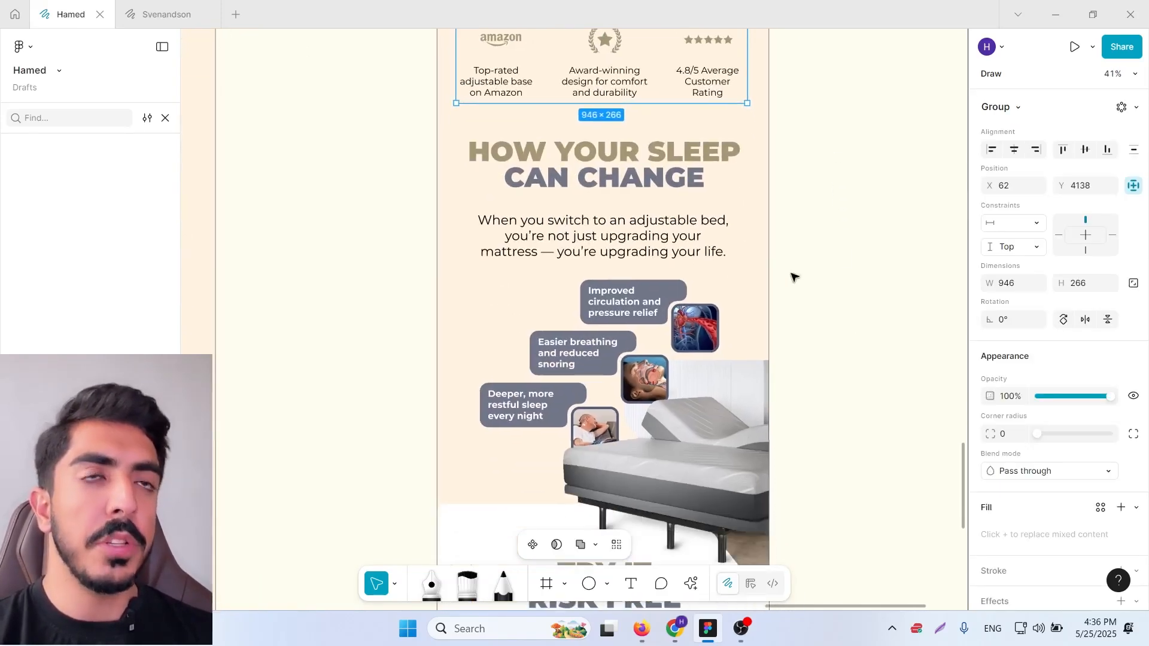
{"action": "scroll", "coordinate": [779, 282], "scroll_direction": "down", "scroll_amount": 1}
{"action": "scroll", "coordinate": [718, 299], "scroll_direction": "down", "scroll_amount": 2}
{"action": "scroll", "coordinate": [710, 296], "scroll_direction": "up", "scroll_amount": 1}
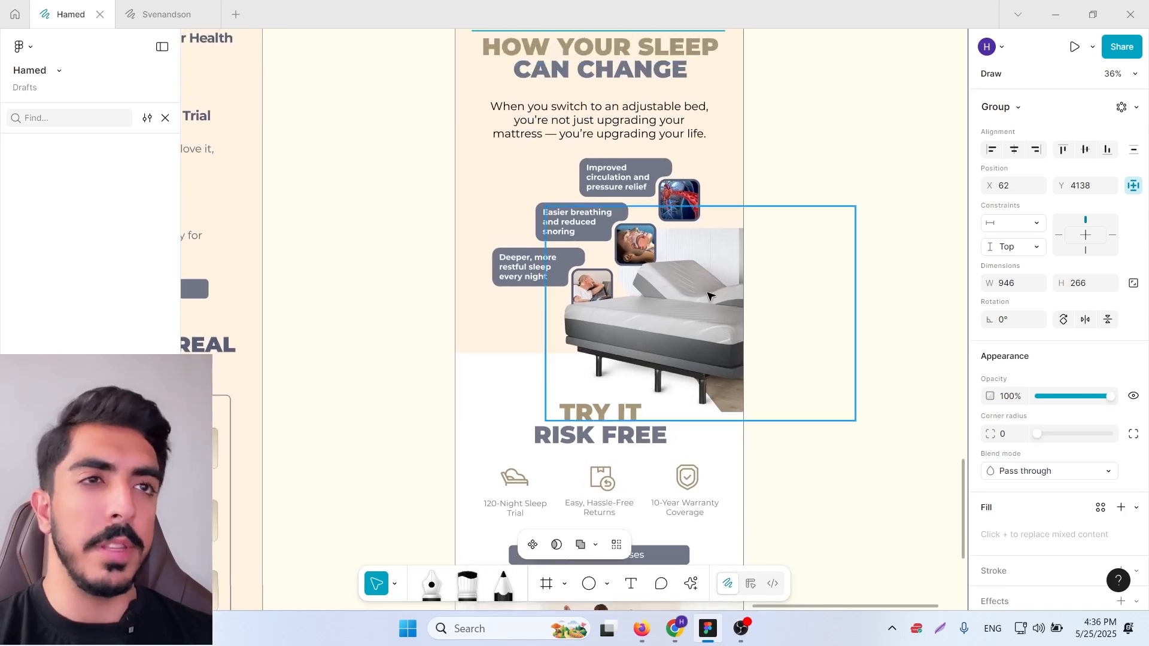
{"action": "left_click_drag", "start_coordinate": [716, 309], "coordinate": [709, 339]}
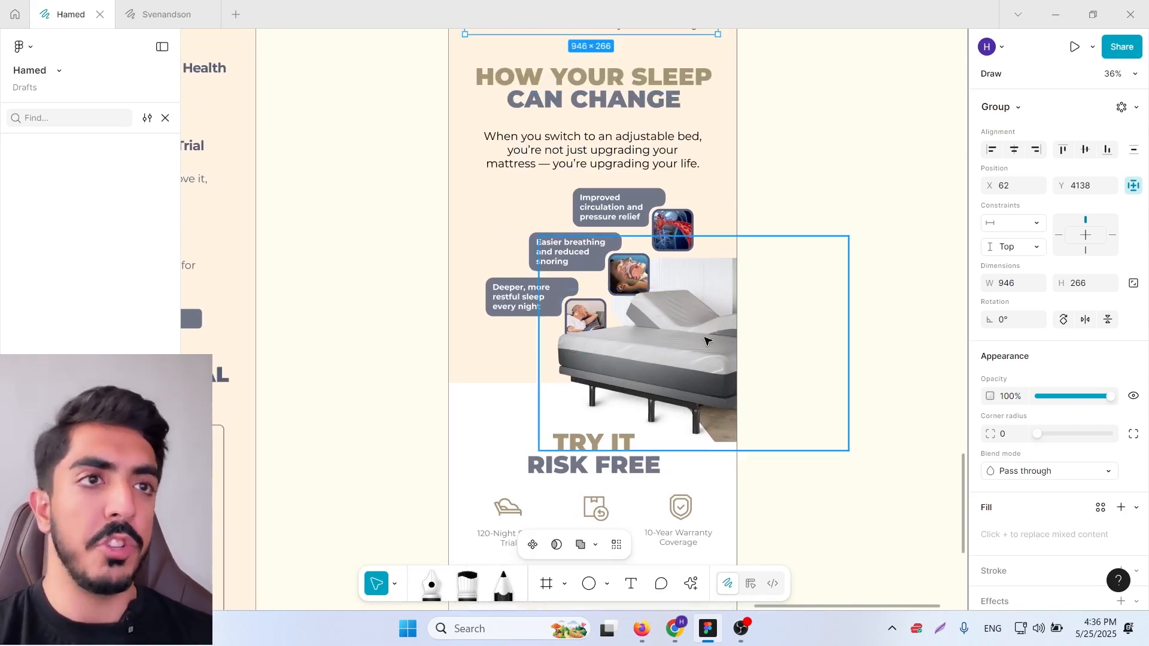
{"action": "scroll", "coordinate": [703, 344], "scroll_direction": "down", "scroll_amount": 1}
{"action": "left_click_drag", "start_coordinate": [661, 373], "coordinate": [695, 351]}
{"action": "scroll", "coordinate": [695, 351], "scroll_direction": "down", "scroll_amount": 5}
{"action": "scroll", "coordinate": [706, 395], "scroll_direction": "down", "scroll_amount": 5}
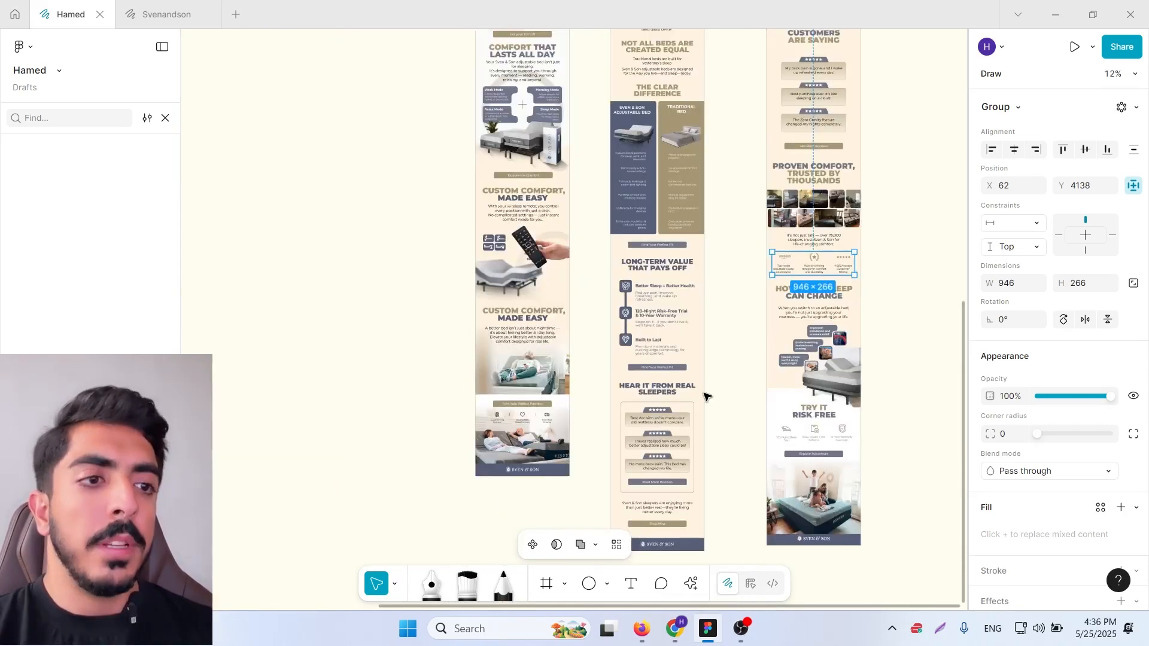
Switch to Klaviyo in Chrome, search the flow library for "welcome" and choose the Standard Welcome Series template.
{"action": "left_click", "coordinate": [676, 632]}
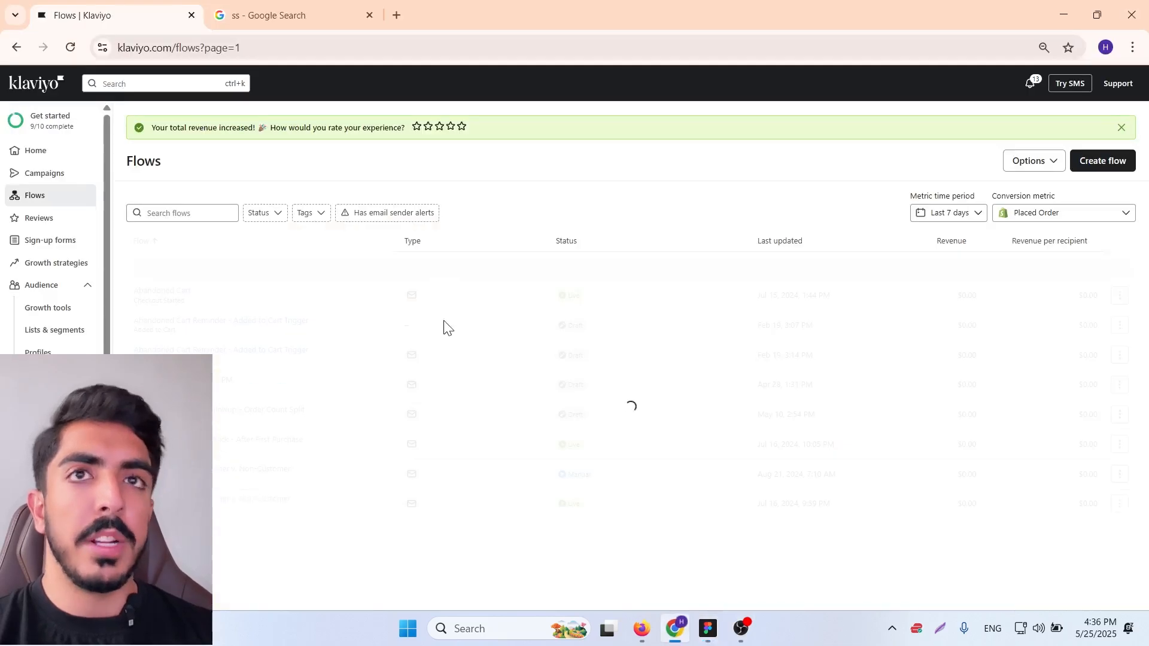
{"action": "left_click", "coordinate": [46, 202]}
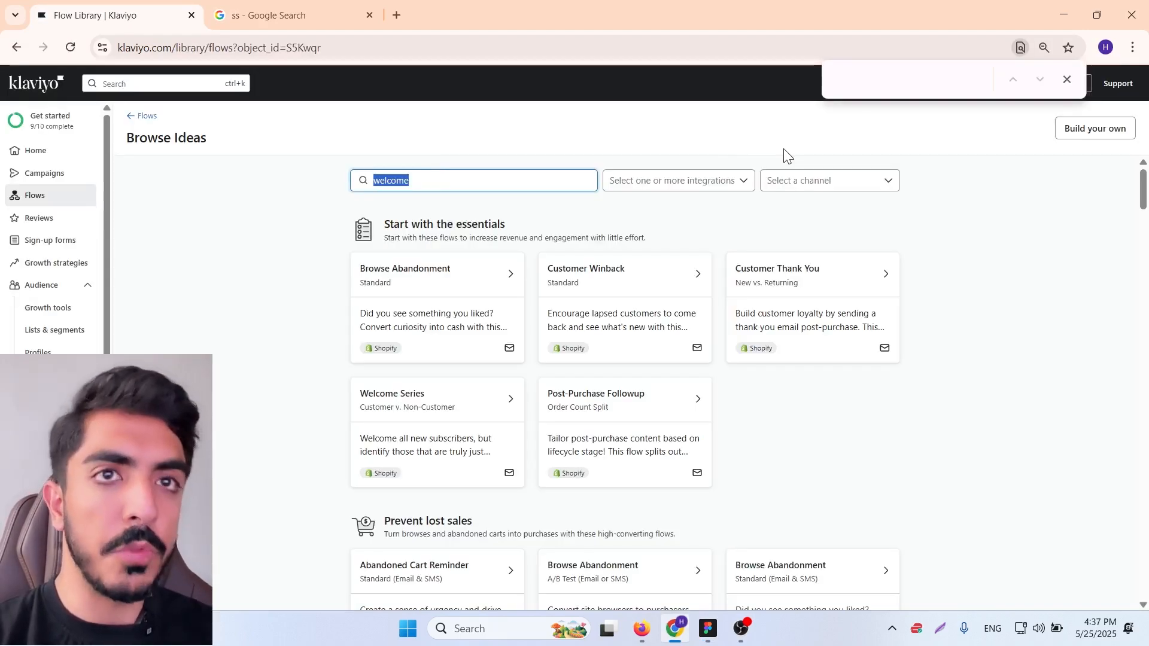
{"action": "type", "text": "welcome"}
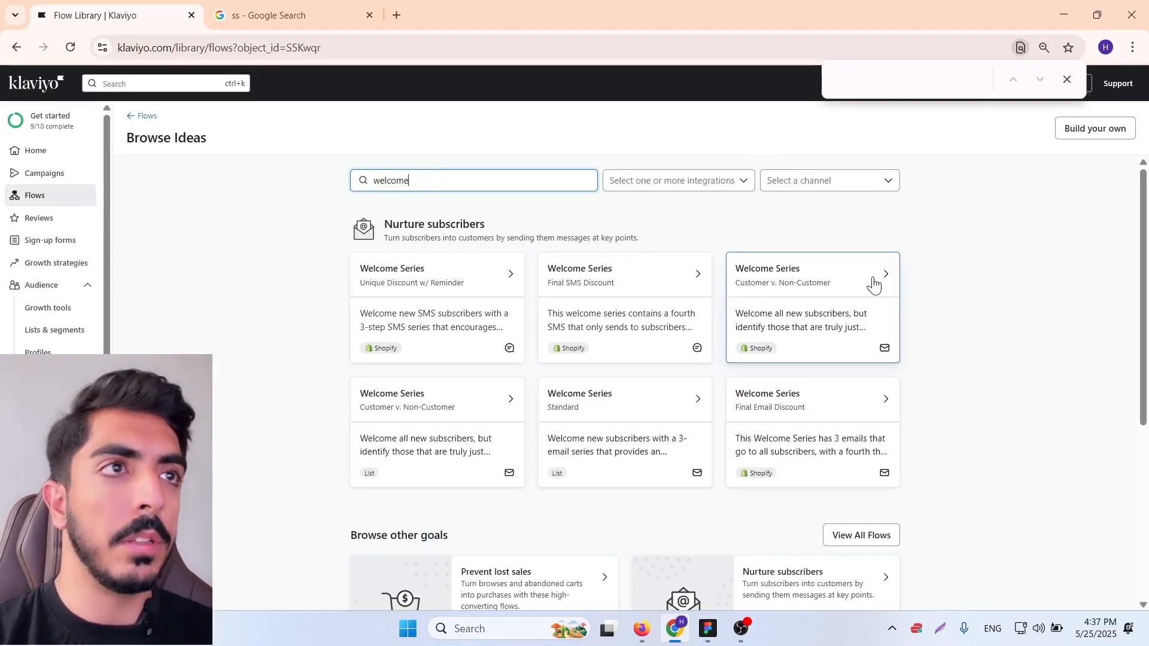
{"action": "scroll", "coordinate": [839, 300], "scroll_direction": "down", "scroll_amount": 2}
{"action": "scroll", "coordinate": [617, 298], "scroll_direction": "up", "scroll_amount": 1}
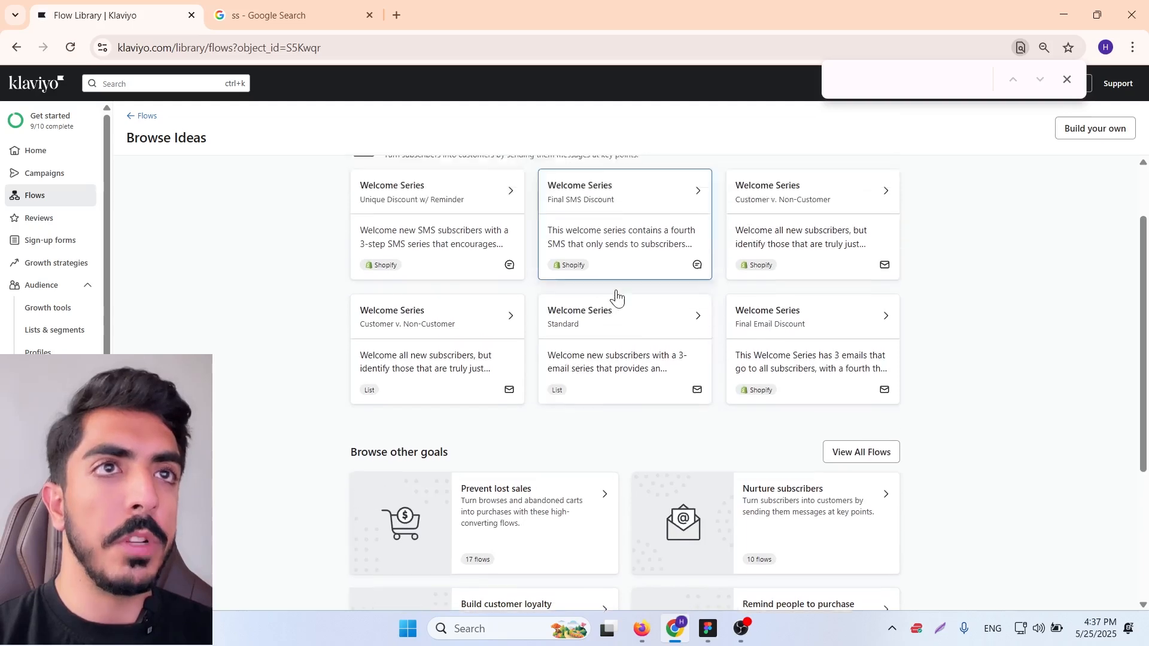
{"action": "scroll", "coordinate": [617, 298], "scroll_direction": "up", "scroll_amount": 1}
{"action": "left_click", "coordinate": [631, 416]}
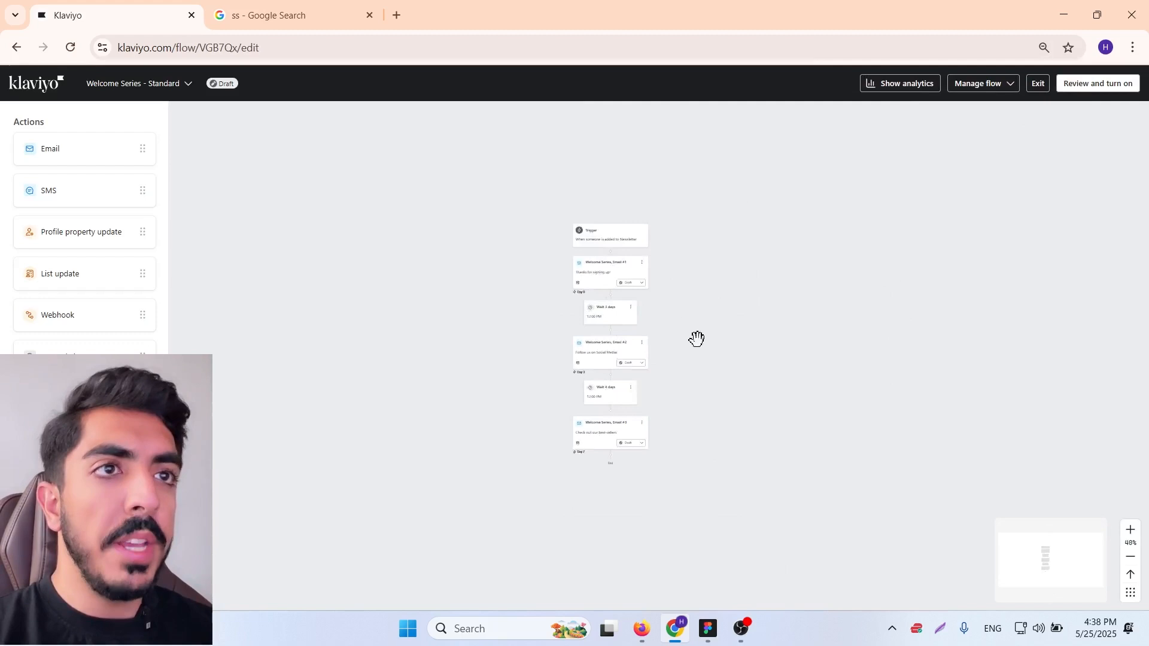
Examine the sequence of emails and wait times in the Welcome Series flow, selecting Email #2.
{"action": "scroll", "coordinate": [697, 338], "scroll_direction": "up", "scroll_amount": 5}
{"action": "left_click_drag", "start_coordinate": [664, 307], "coordinate": [793, 279]}
{"action": "scroll", "coordinate": [780, 282], "scroll_direction": "down", "scroll_amount": 2}
{"action": "left_click_drag", "start_coordinate": [789, 216], "coordinate": [762, 306]}
{"action": "left_click_drag", "start_coordinate": [764, 265], "coordinate": [747, 233]}
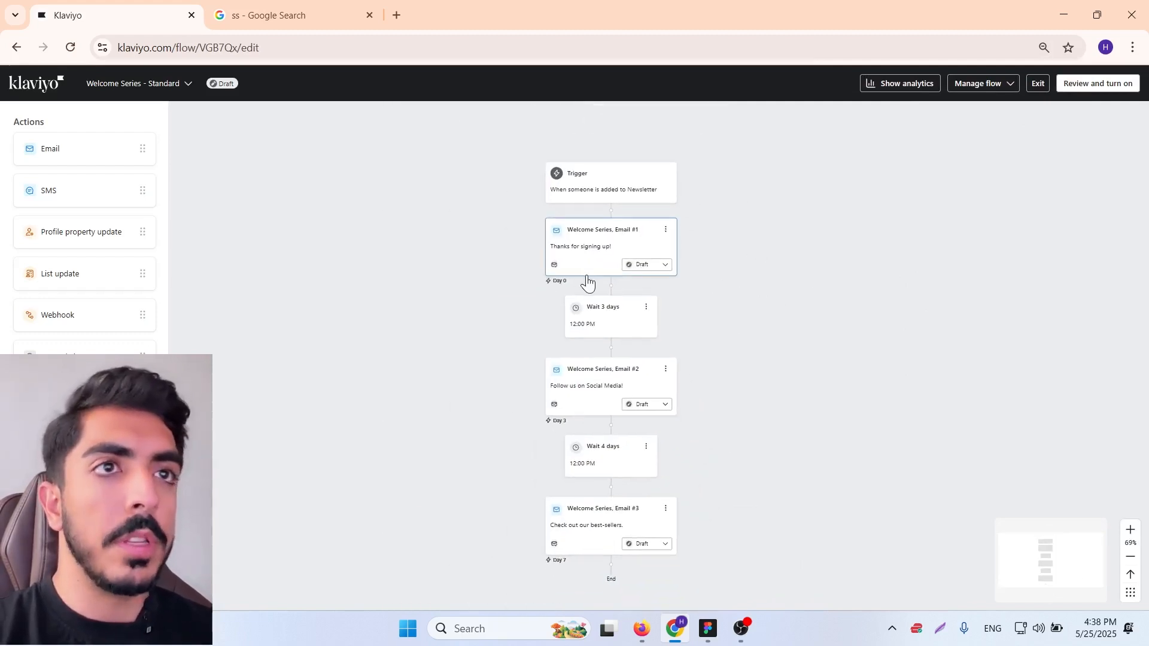
{"action": "left_click", "coordinate": [592, 392]}
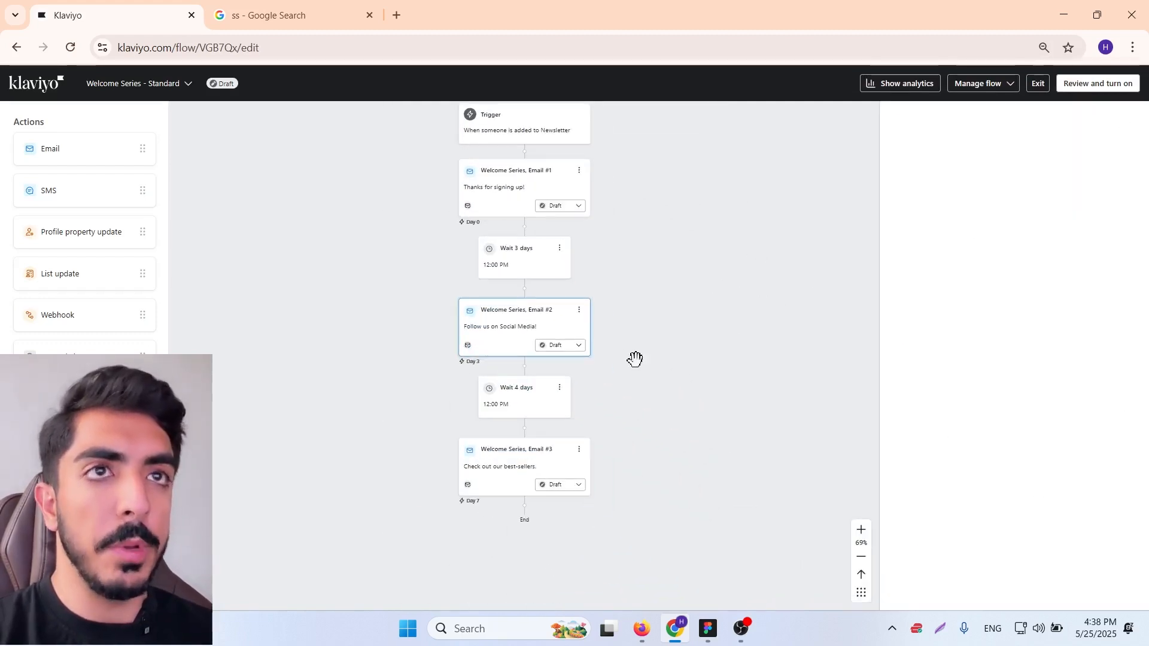
Open the settings of the flow's Newsletter trigger.
{"action": "left_click", "coordinate": [622, 277]}
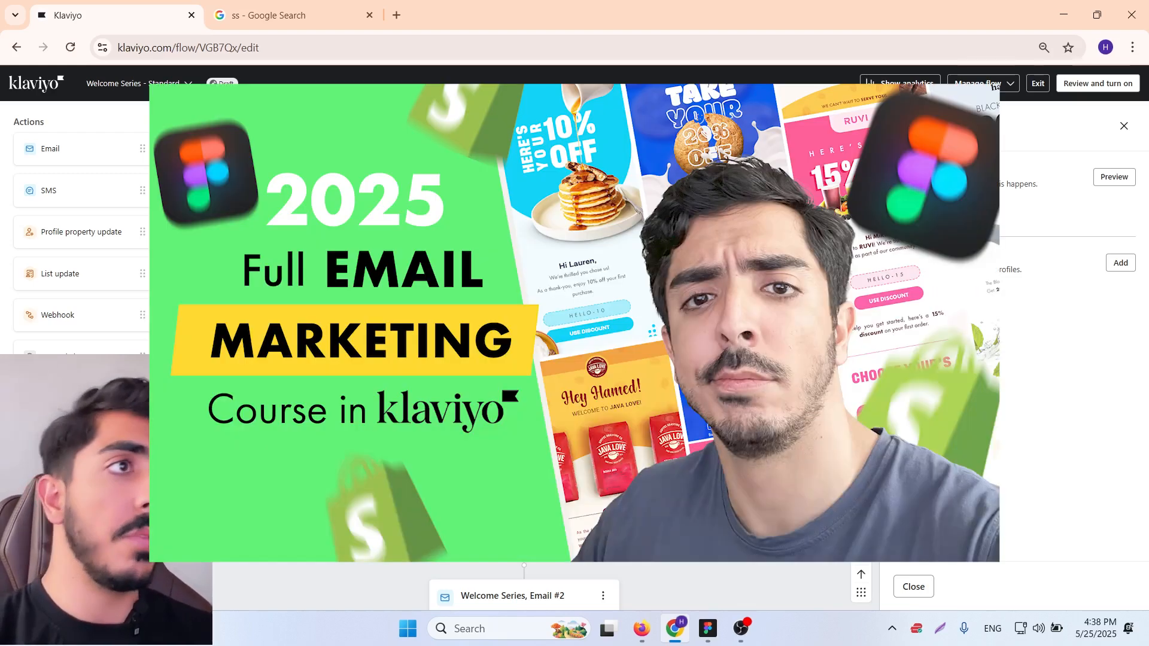
{"action": "left_click_drag", "start_coordinate": [718, 359], "coordinate": [762, 308]}
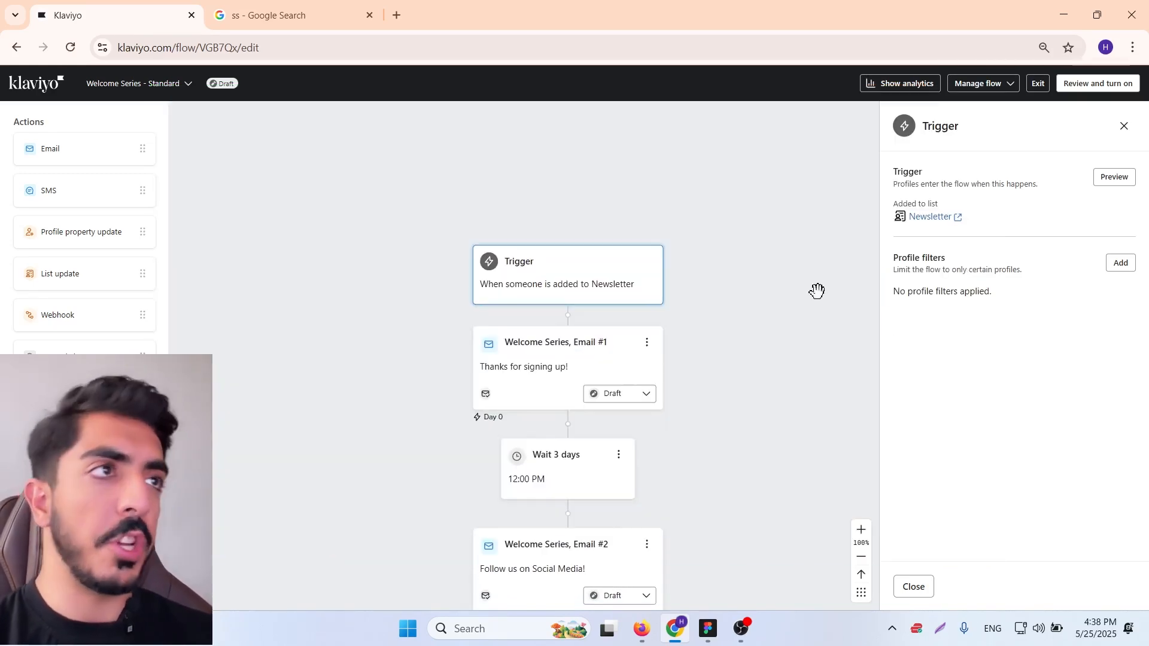
{"action": "mouse_move", "coordinate": [816, 290]}
{"action": "left_mouse_down"}
{"action": "mouse_move", "coordinate": [811, 272]}
{"action": "mouse_move", "coordinate": [832, 276]}
{"action": "left_mouse_up"}
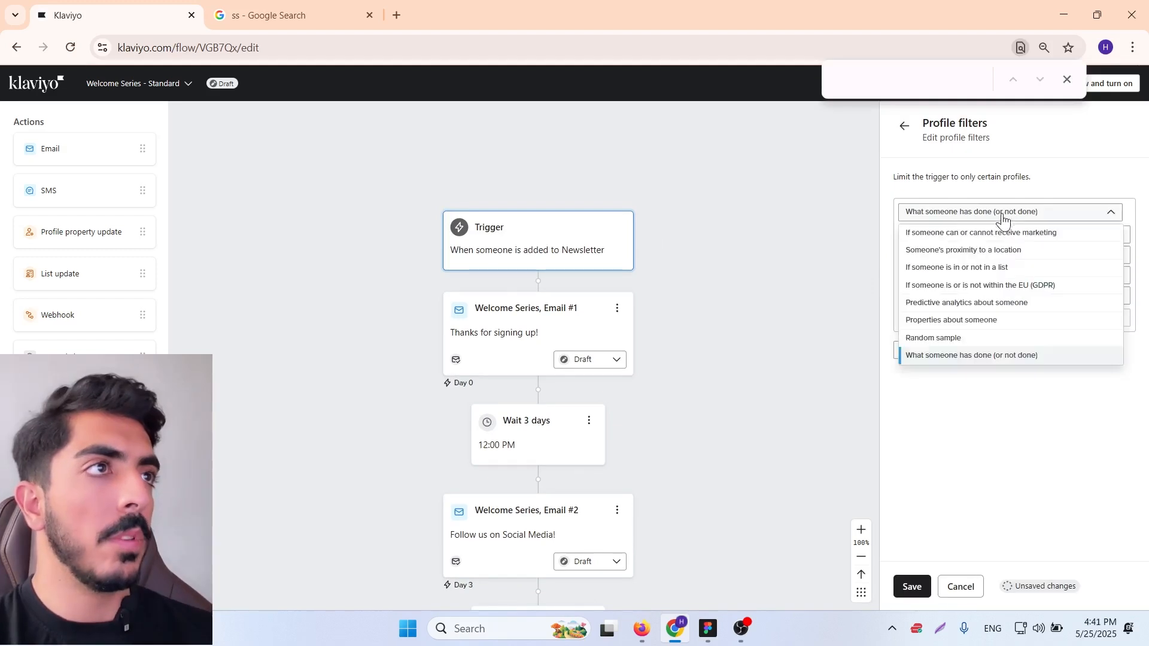
Limit the trigger to profiles who have Placed Order zero times since starting this flow, and save the filter.
{"action": "left_click", "coordinate": [988, 357]}
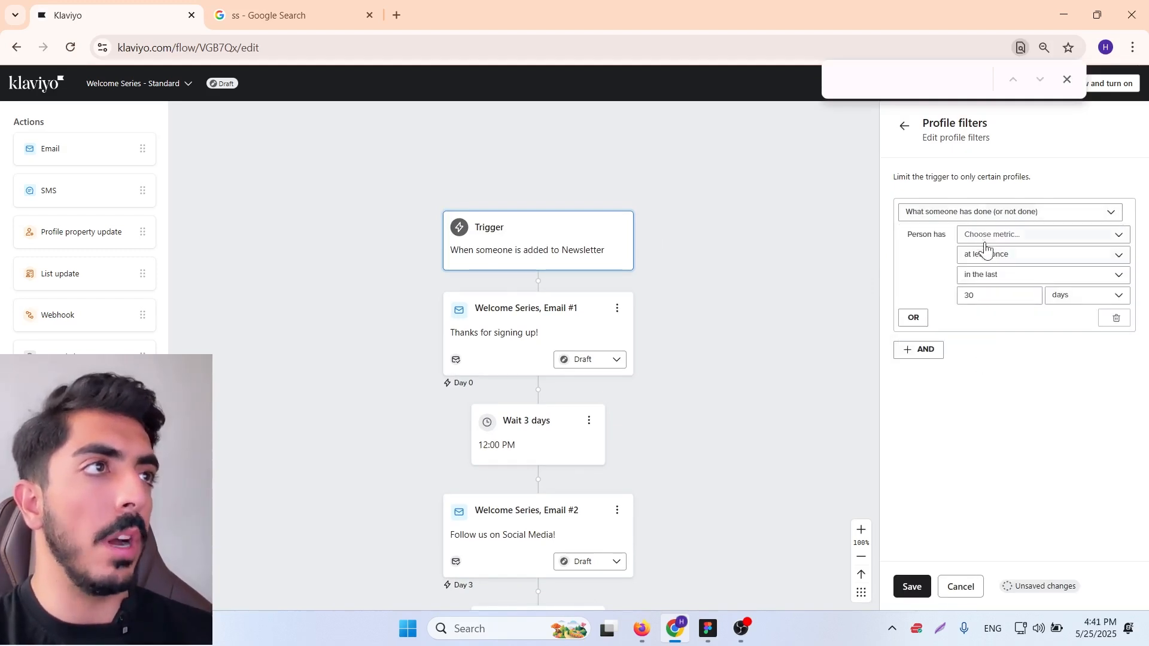
{"action": "left_click", "coordinate": [996, 236]}
{"action": "left_click", "coordinate": [1015, 261]}
{"action": "type", "text": "place"}
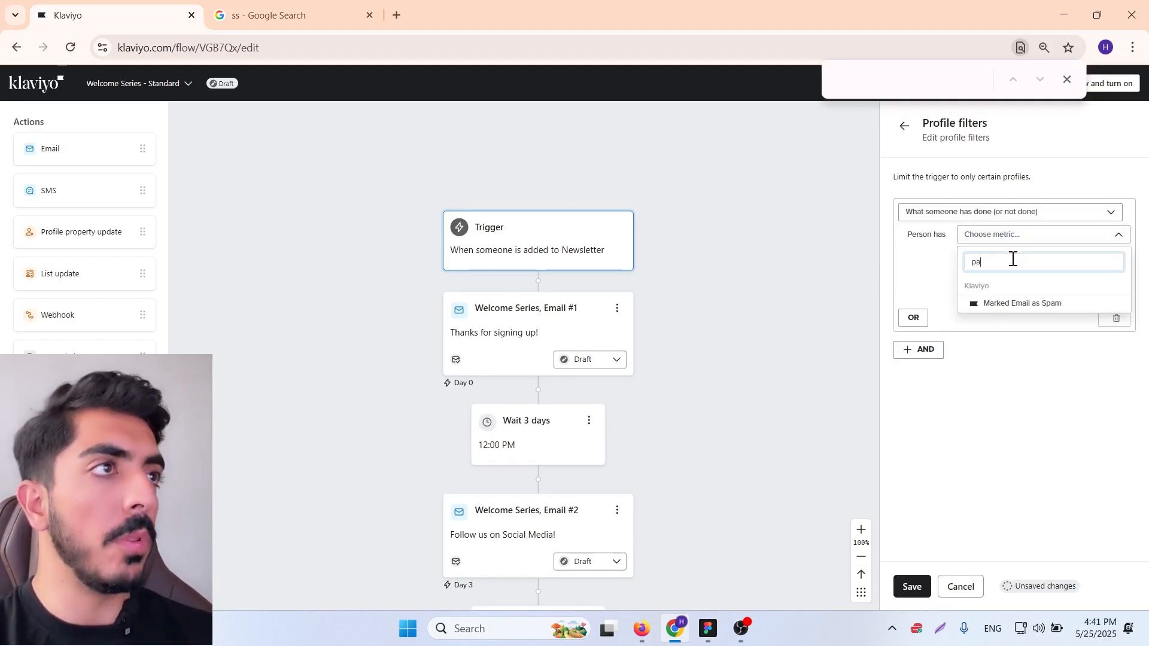
{"action": "left_click", "coordinate": [1006, 304]}
{"action": "left_click", "coordinate": [993, 295]}
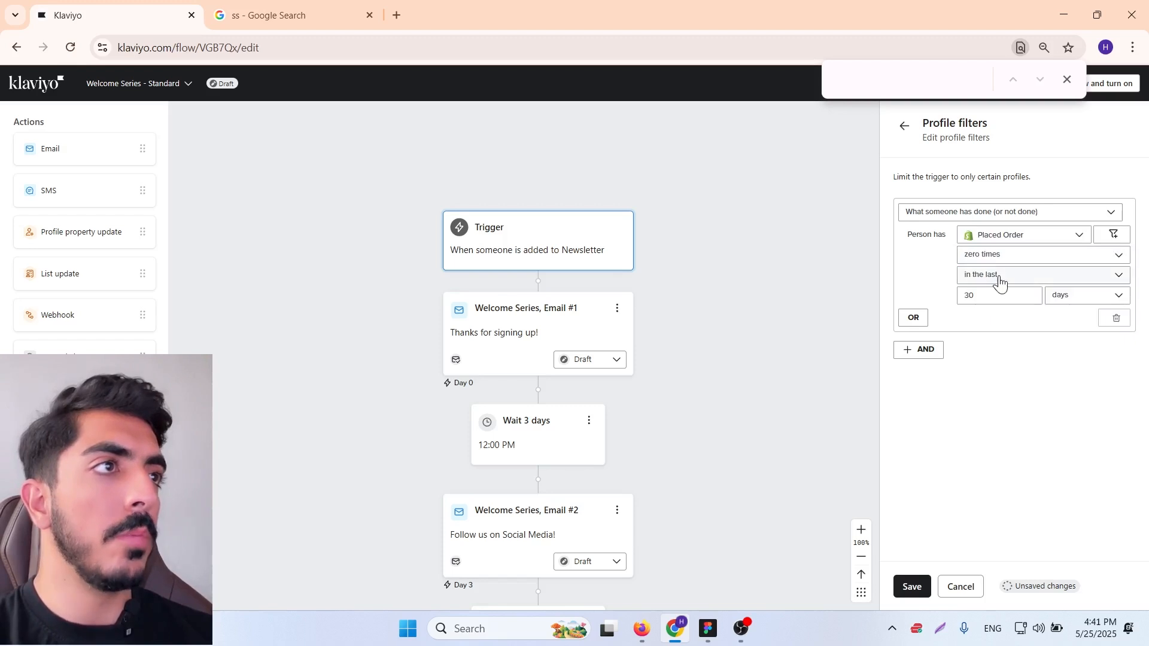
{"action": "left_click", "coordinate": [997, 280]}
{"action": "left_click", "coordinate": [1004, 401]}
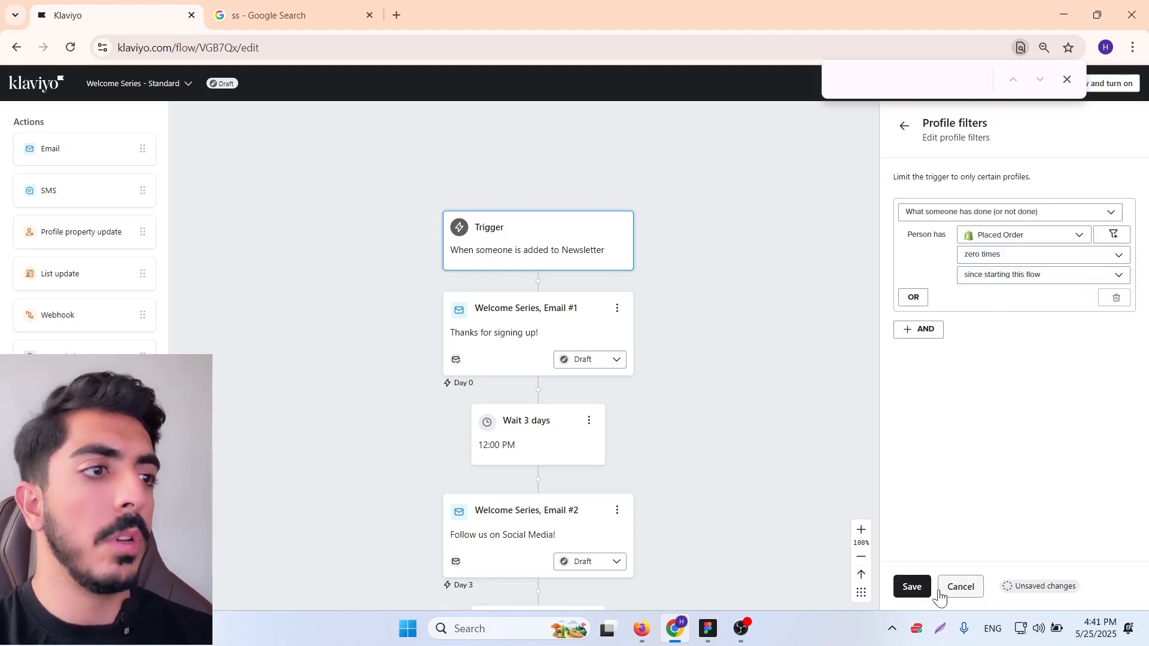
{"action": "left_click", "coordinate": [915, 587]}
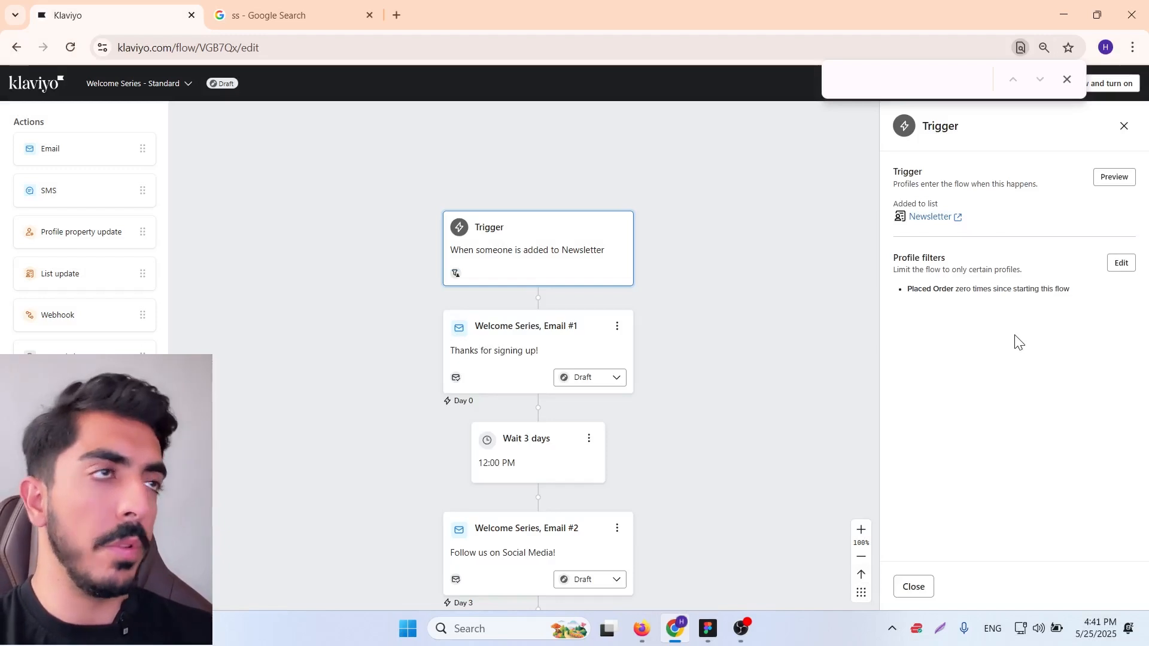
{"action": "key", "text": "Escape"}
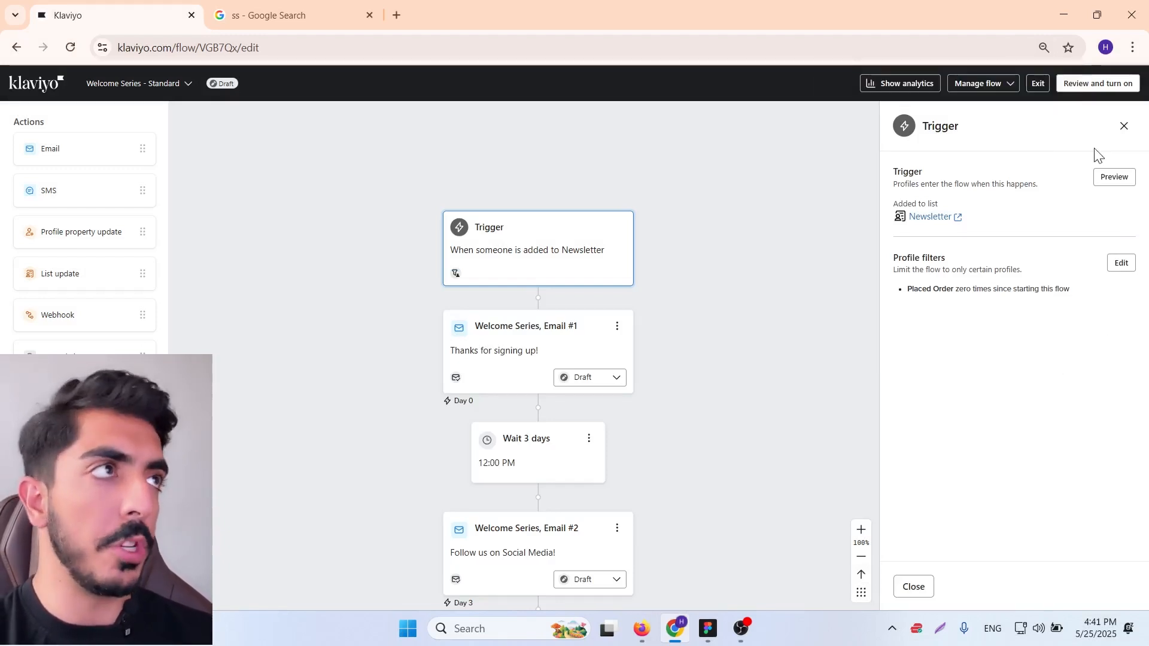
{"action": "left_click", "coordinate": [914, 588]}
Open the template of Welcome Series, Email #1 for editing.
{"action": "left_click", "coordinate": [575, 287]}
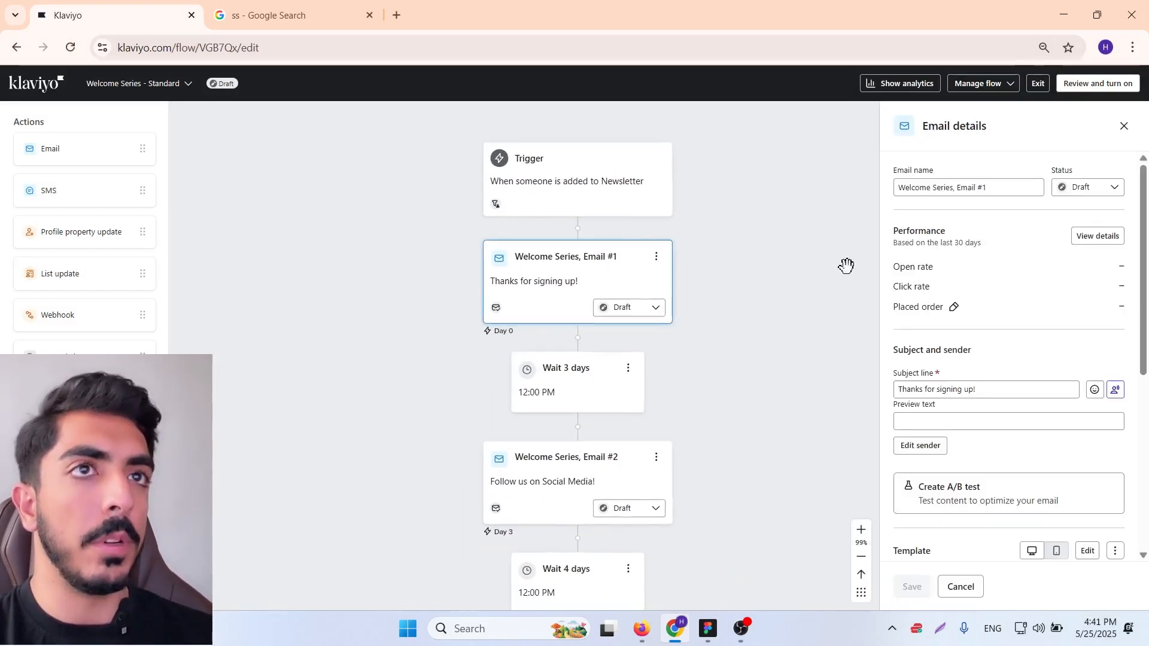
{"action": "scroll", "coordinate": [1026, 264], "scroll_direction": "down", "scroll_amount": 2}
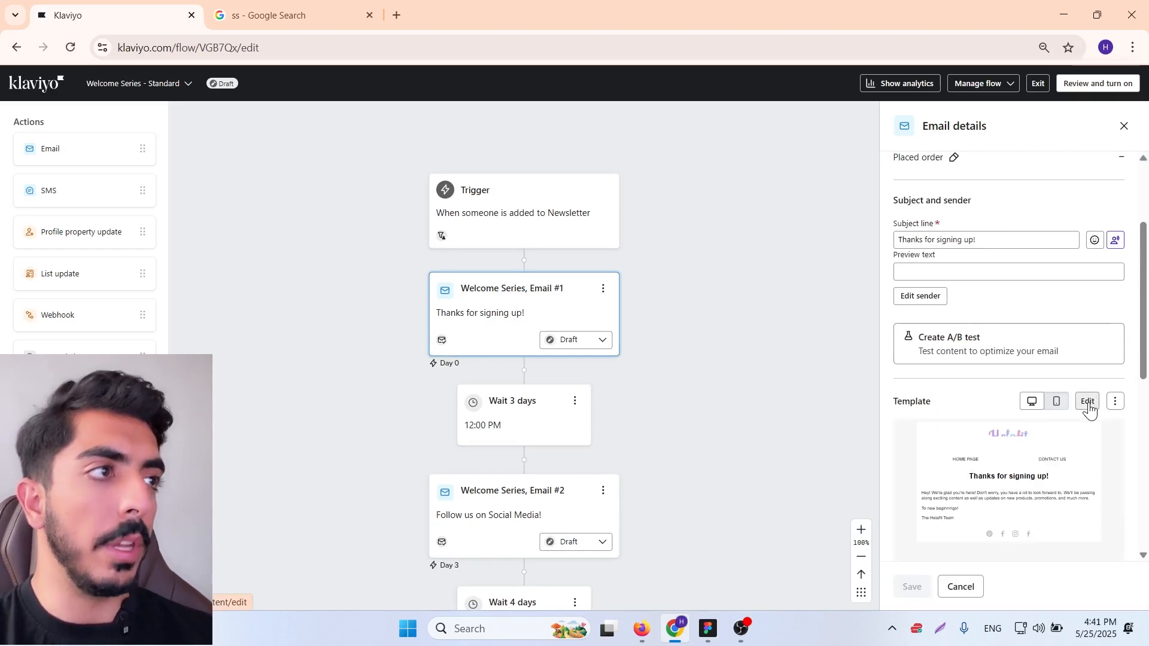
{"action": "left_click", "coordinate": [1088, 402]}
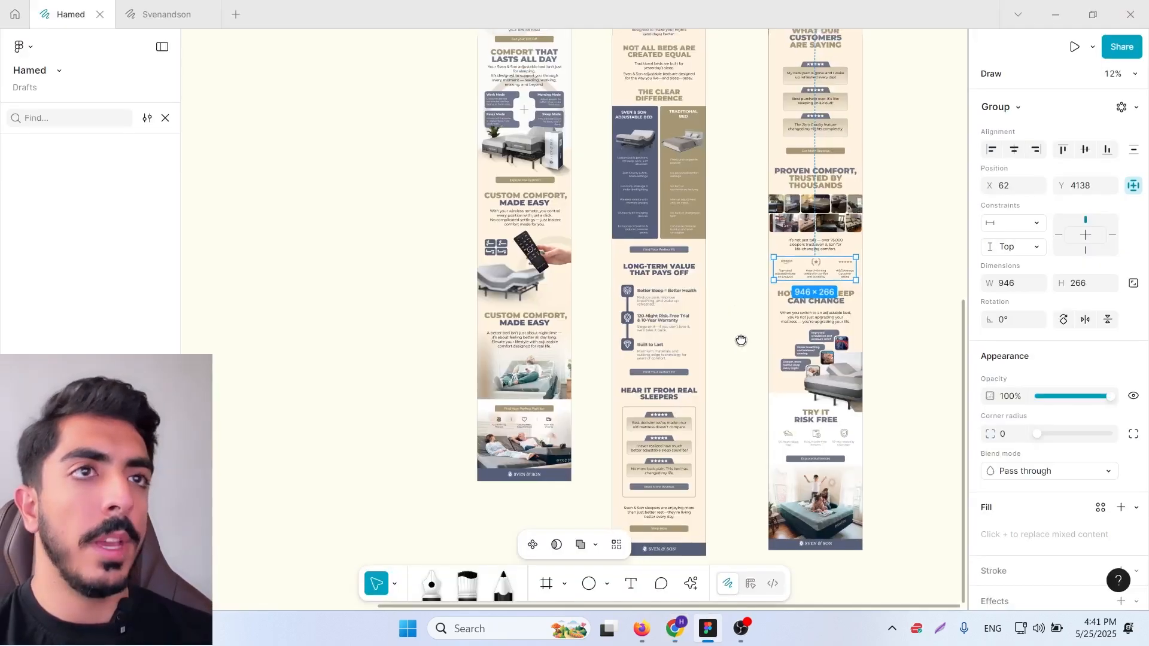
Switch to Figma and divide the Welcome 01 design into two stacked full-width slices, splitting above the first "Custom Comfort, Made Easy" section.
{"action": "scroll", "coordinate": [739, 339], "scroll_direction": "up", "scroll_amount": 5}
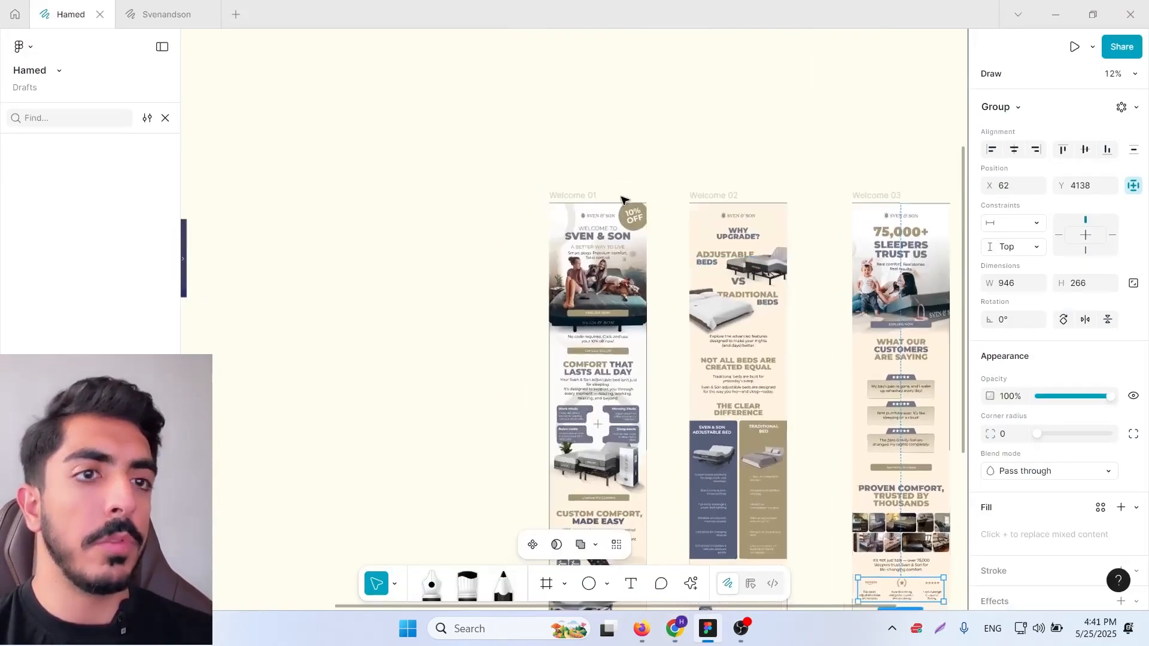
{"action": "left_click", "coordinate": [565, 584]}
{"action": "left_click", "coordinate": [567, 547]}
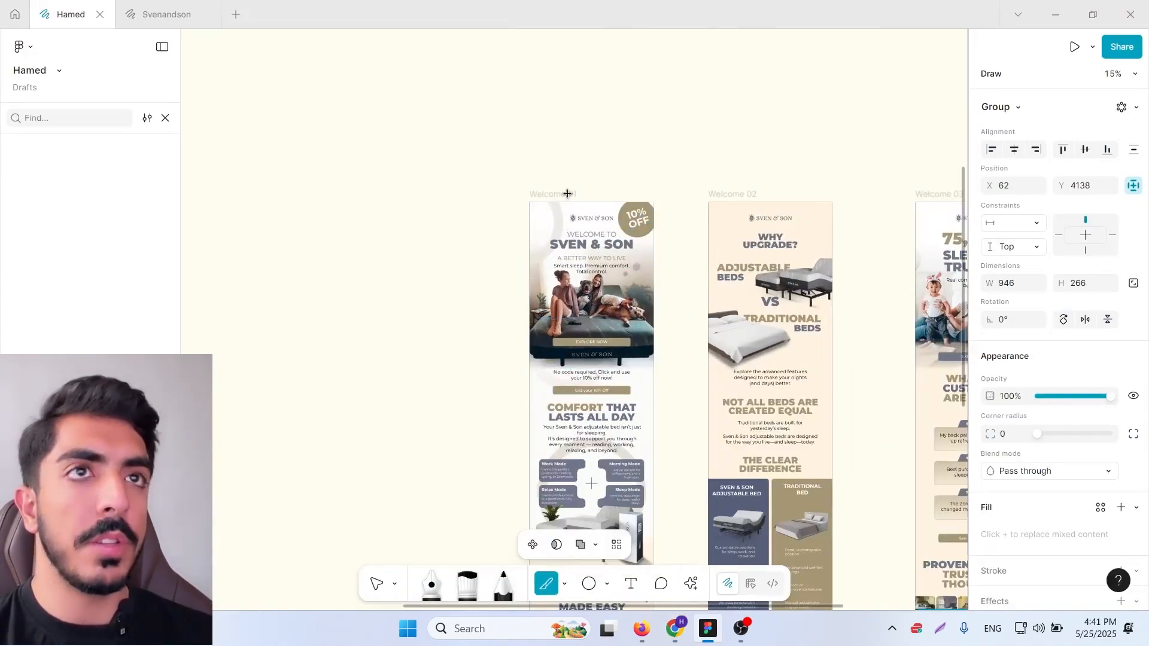
{"action": "left_click_drag", "start_coordinate": [528, 203], "coordinate": [655, 614]}
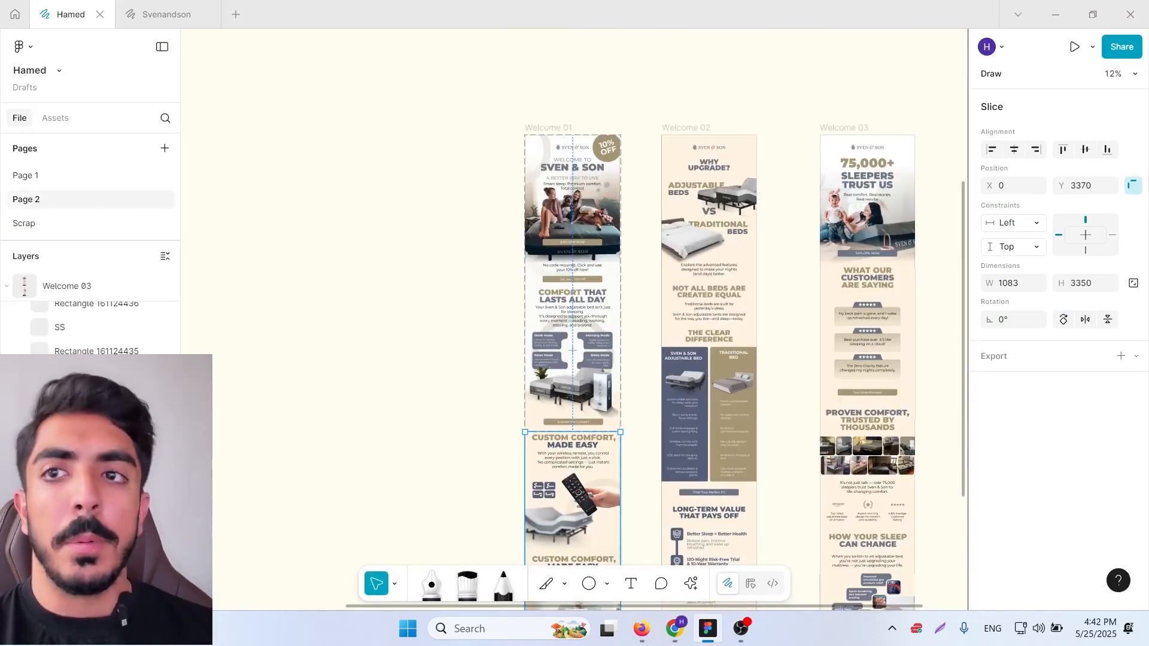
Export both Welcome 01 slices together as JPG files at 1x.
{"action": "left_click", "coordinate": [575, 350], "text": "shift"}
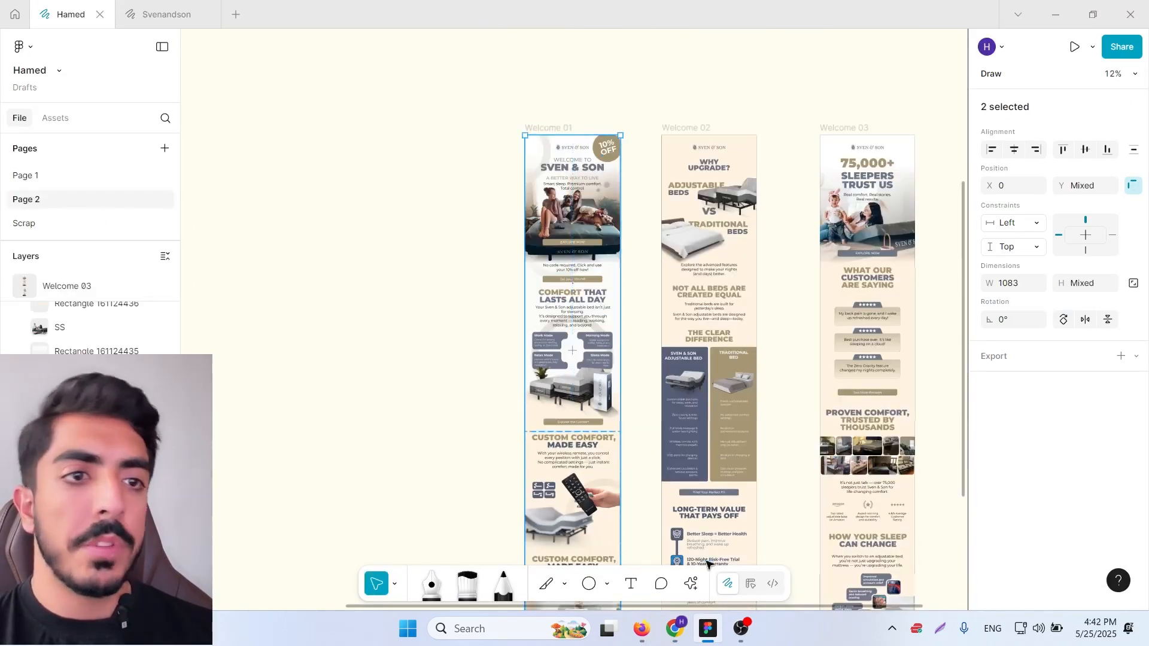
{"action": "left_click", "coordinate": [1121, 357]}
{"action": "left_click", "coordinate": [1070, 384]}
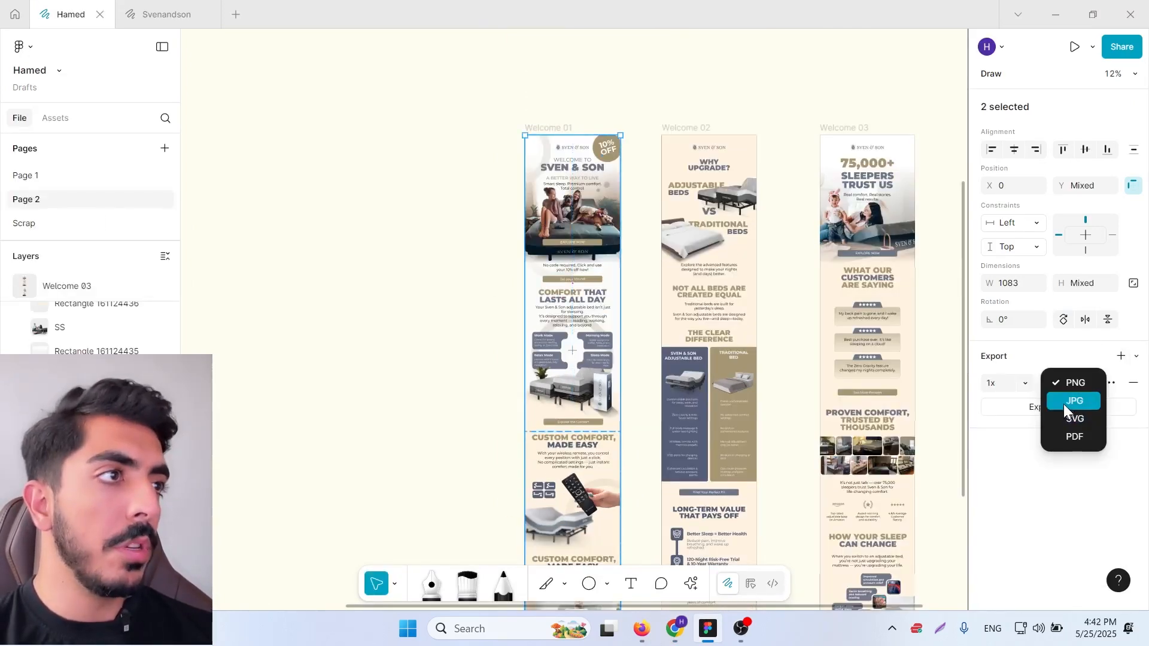
{"action": "left_click", "coordinate": [1065, 402]}
{"action": "left_click", "coordinate": [1054, 408]}
{"action": "left_click", "coordinate": [731, 474]}
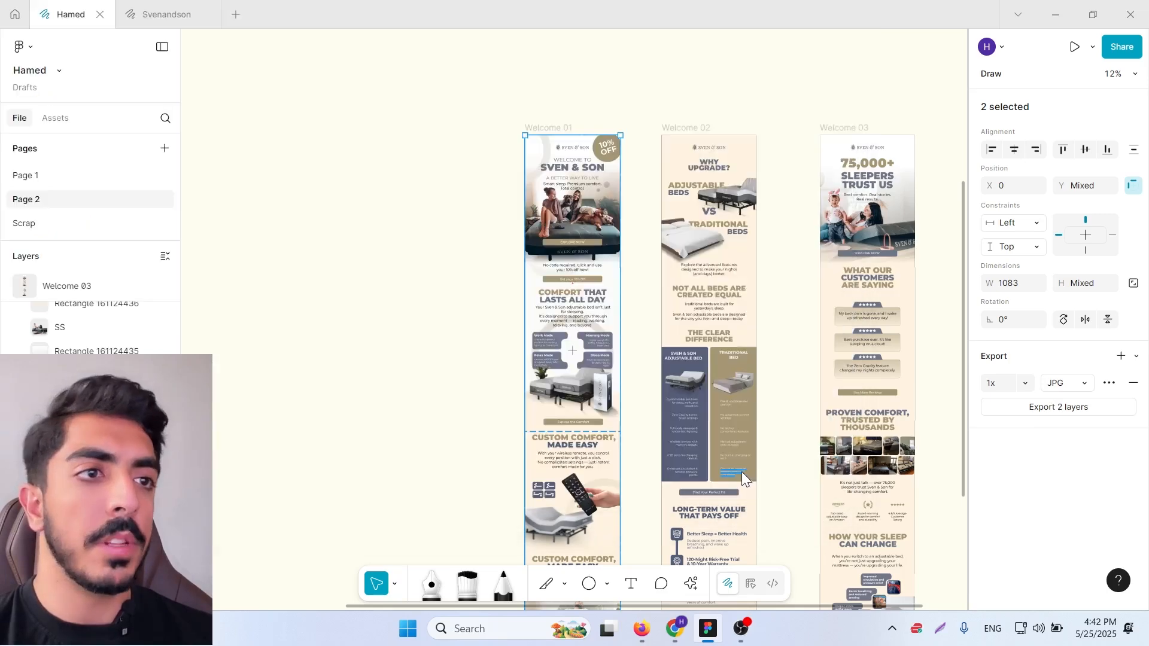
Switch back to Klaviyo and delete the body text, "Thanks for signing up!" heading and logo header, keeping the Welcome image block.
{"action": "key", "text": "alt+Tab"}
{"action": "left_click", "coordinate": [490, 545]}
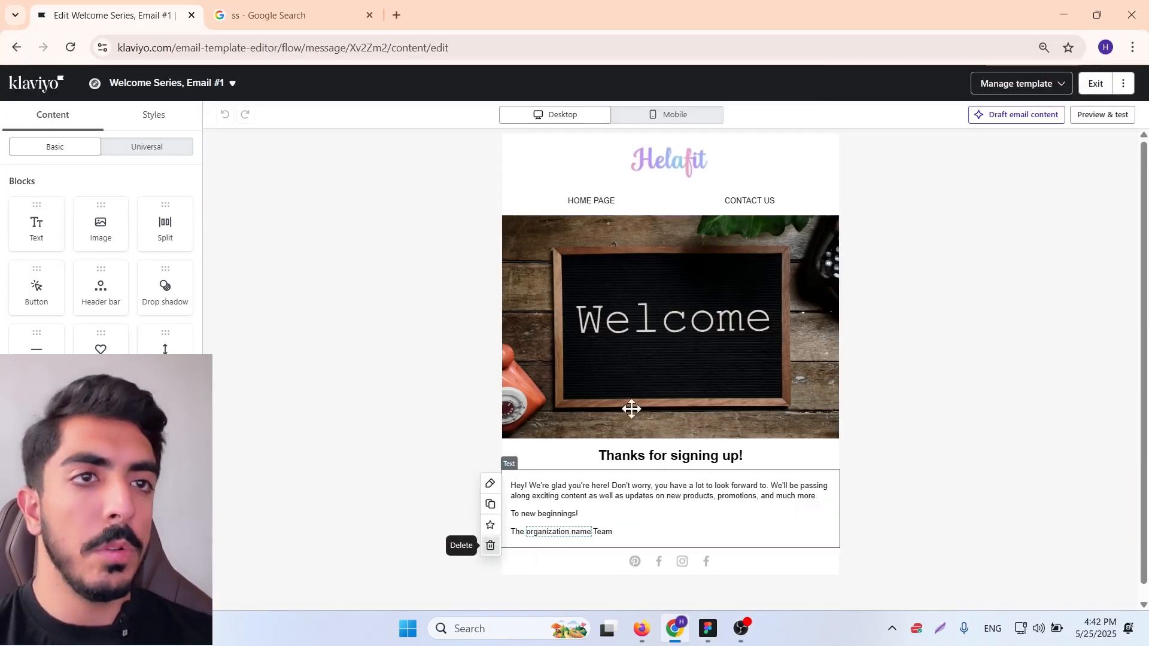
{"action": "left_click", "coordinate": [539, 455]}
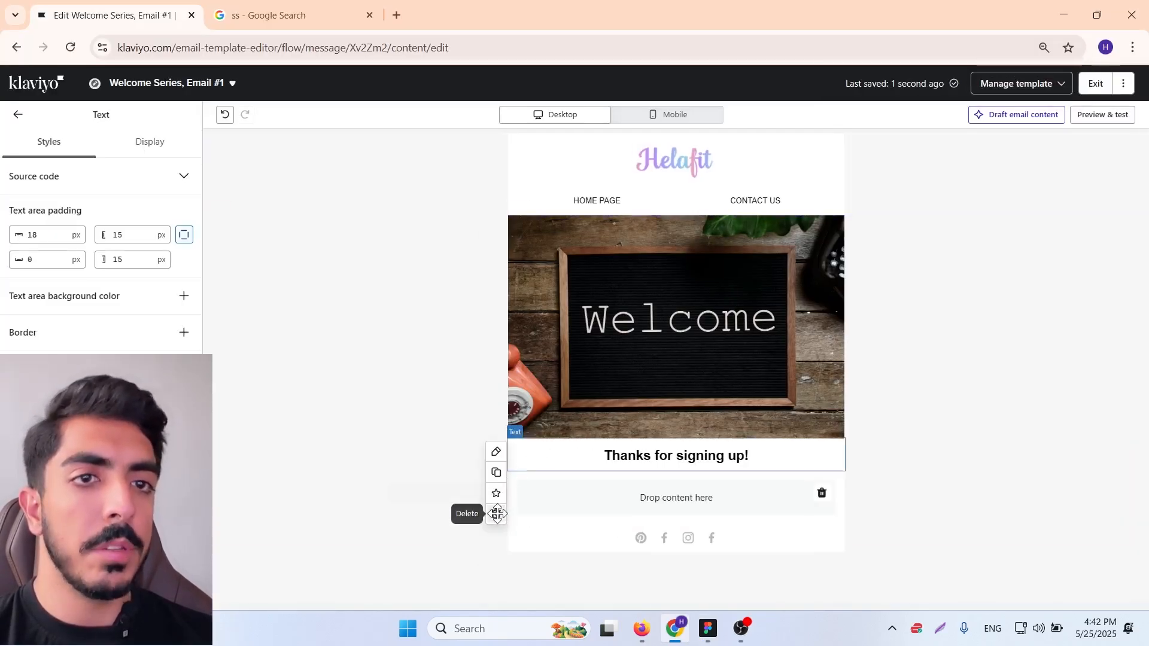
{"action": "left_click", "coordinate": [494, 513]}
{"action": "left_click", "coordinate": [633, 367]}
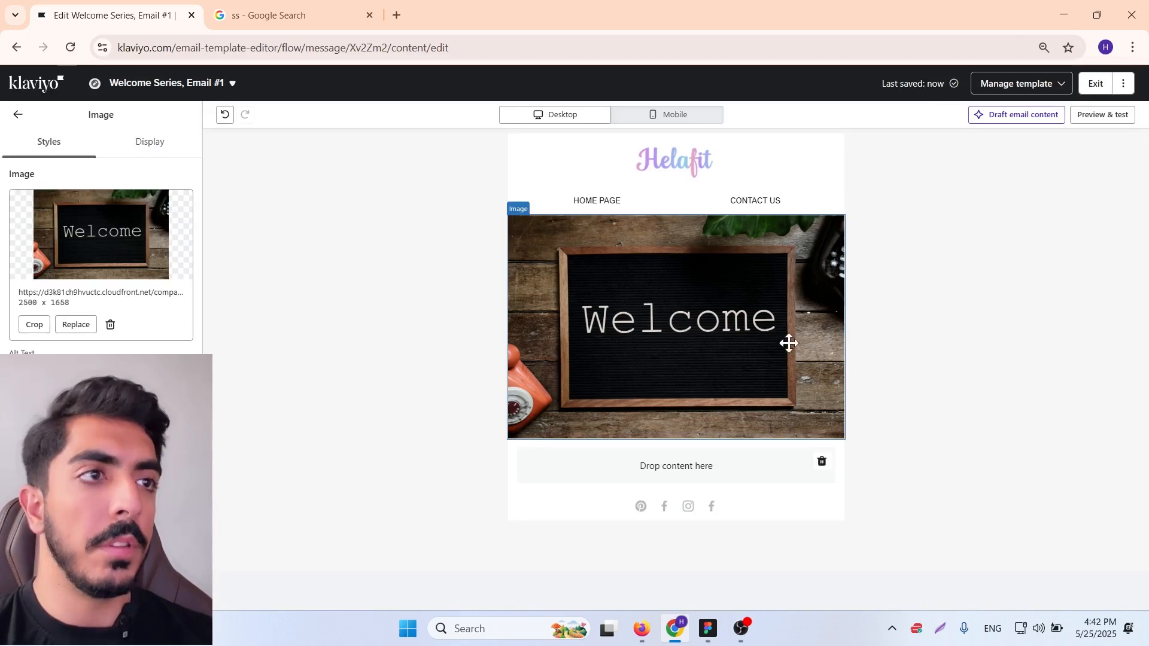
{"action": "left_click", "coordinate": [758, 186]}
{"action": "left_click", "coordinate": [496, 188]}
{"action": "left_click", "coordinate": [674, 281]}
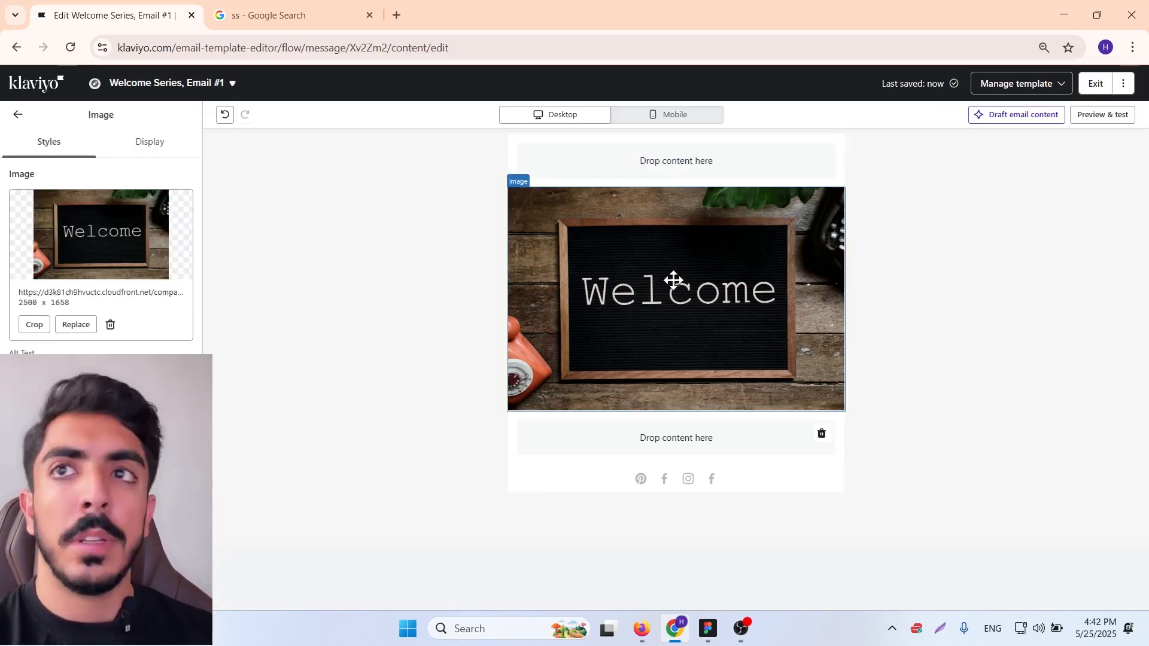
Replace the Welcome chalkboard picture in the image block with Slice 1.jpg from the desktop.
{"action": "left_click_drag", "start_coordinate": [830, 14], "coordinate": [865, 66]}
{"action": "left_click", "coordinate": [1060, 13]}
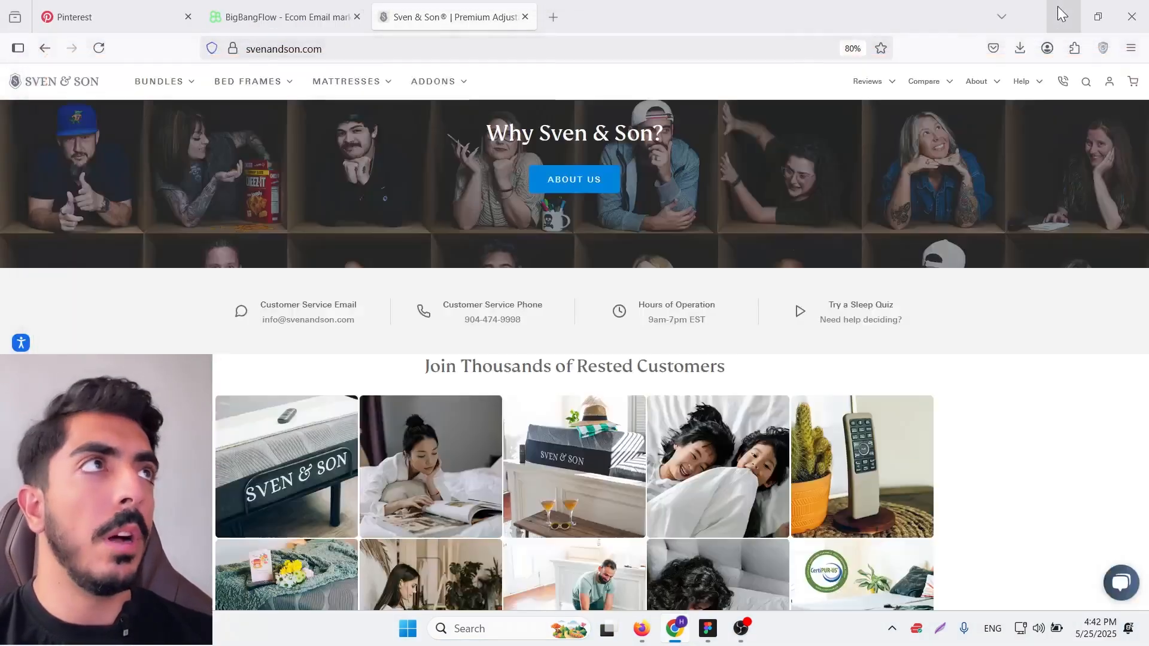
{"action": "key", "text": "super+d"}
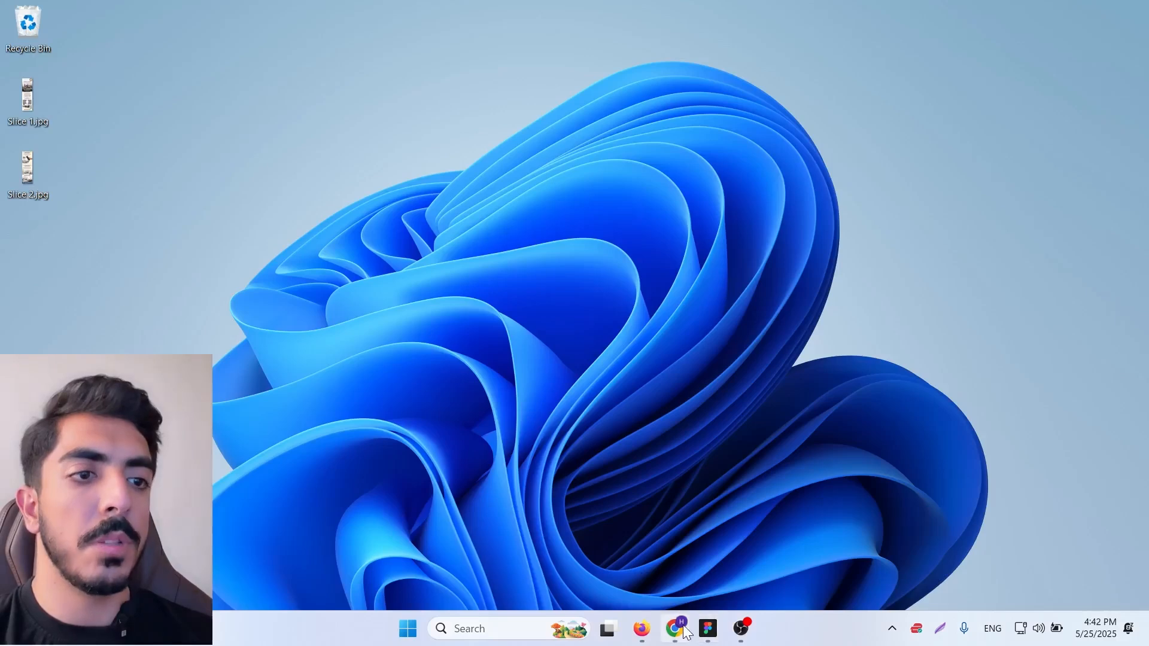
{"action": "left_click", "coordinate": [674, 628]}
{"action": "left_click_drag", "start_coordinate": [562, 57], "coordinate": [718, 38]}
{"action": "left_click", "coordinate": [223, 342]}
{"action": "left_click_drag", "start_coordinate": [28, 98], "coordinate": [407, 336]}
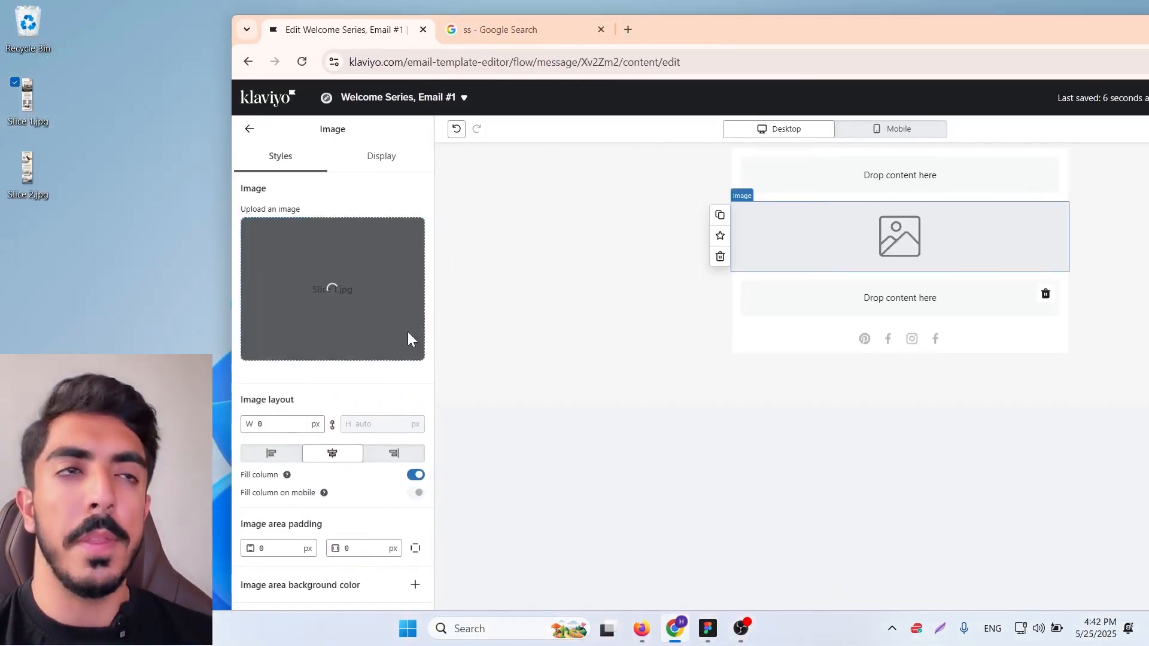
Duplicate the image block and replace the picture in the second one with Slice 2.jpg from the desktop.
{"action": "left_click_drag", "start_coordinate": [915, 31], "coordinate": [865, 41]}
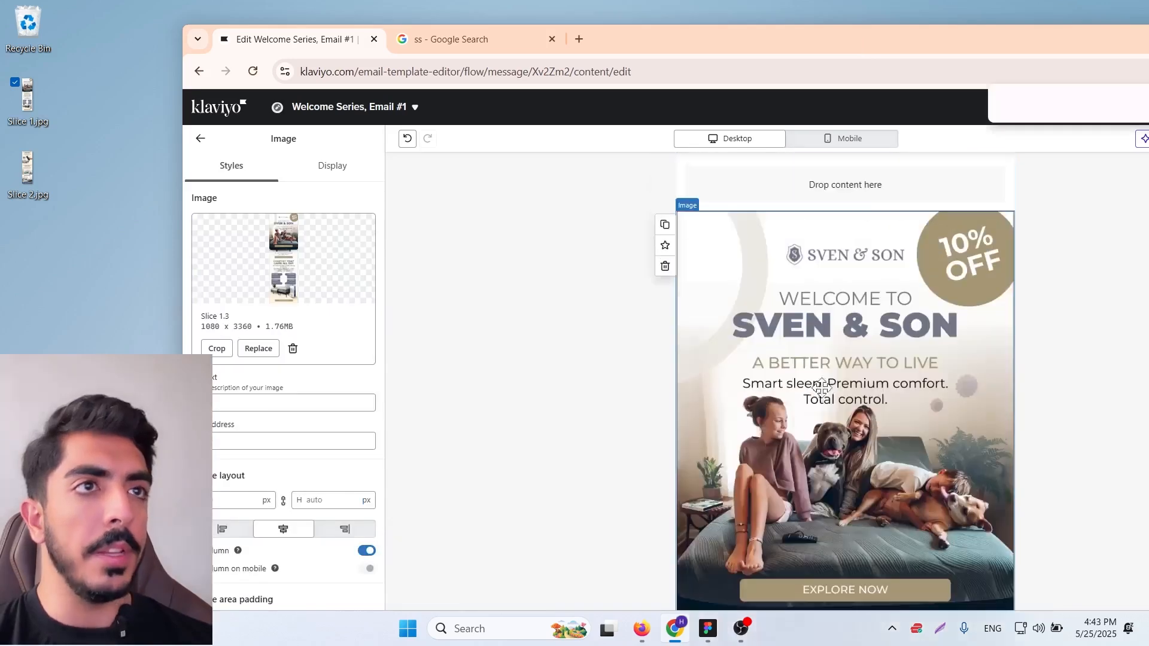
{"action": "scroll", "coordinate": [836, 336], "scroll_direction": "down", "scroll_amount": 10}
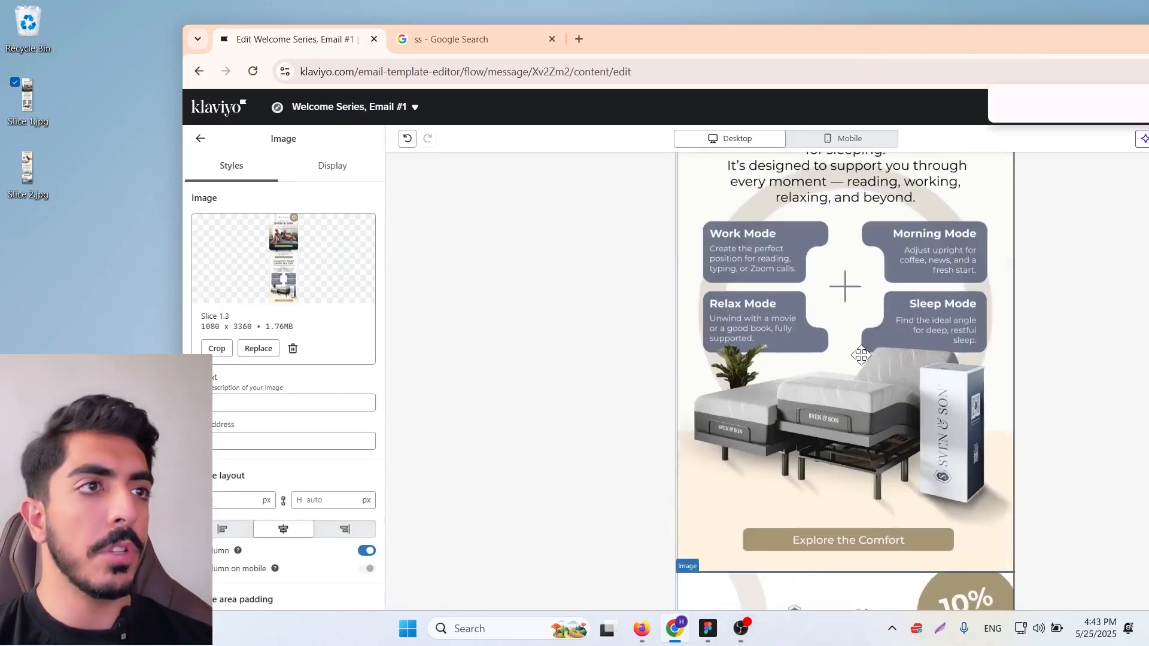
{"action": "scroll", "coordinate": [846, 287], "scroll_direction": "up", "scroll_amount": 7}
{"action": "left_click", "coordinate": [293, 349]}
{"action": "left_click_drag", "start_coordinate": [27, 173], "coordinate": [342, 279]}
{"action": "key", "text": "super+Up"}
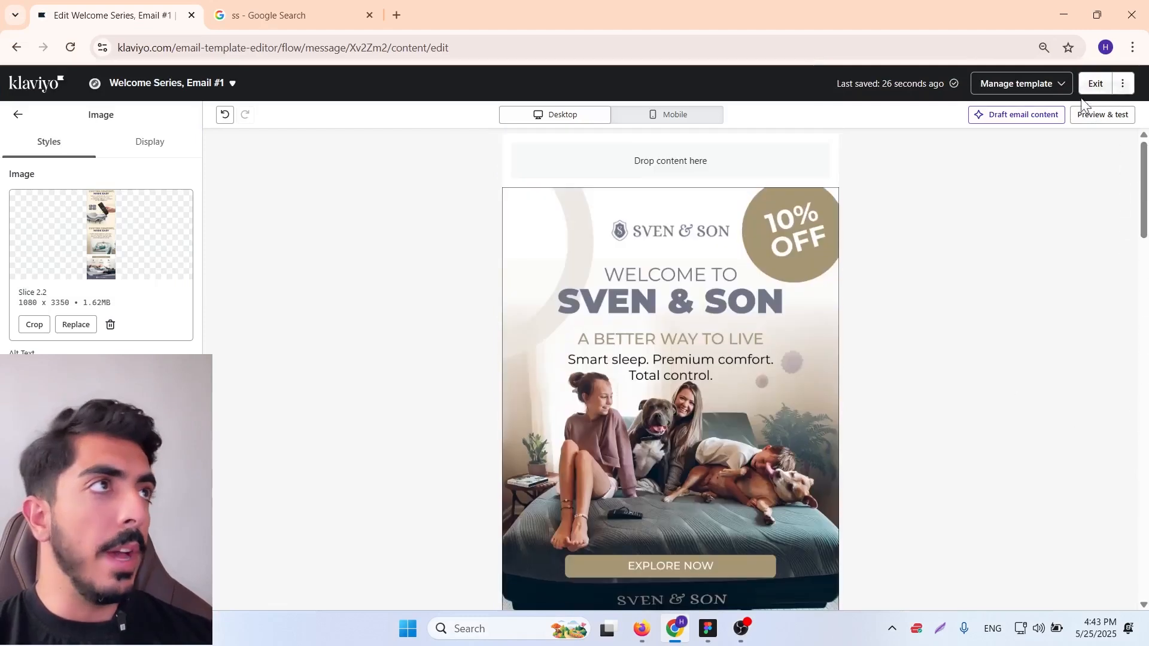
Exit the template editor and set Email #1's subject line to "Thanks for signing up! here's your 10% off".
{"action": "left_click", "coordinate": [1095, 84]}
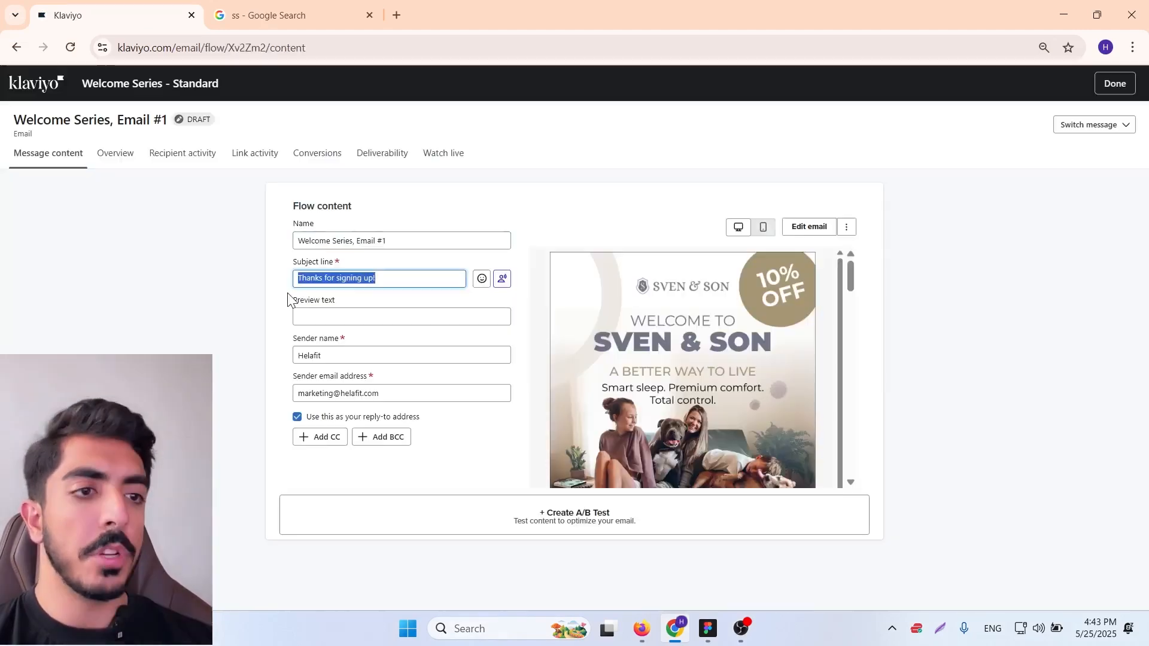
{"action": "left_click_drag", "start_coordinate": [403, 277], "coordinate": [337, 279]}
{"action": "left_click", "coordinate": [413, 277]}
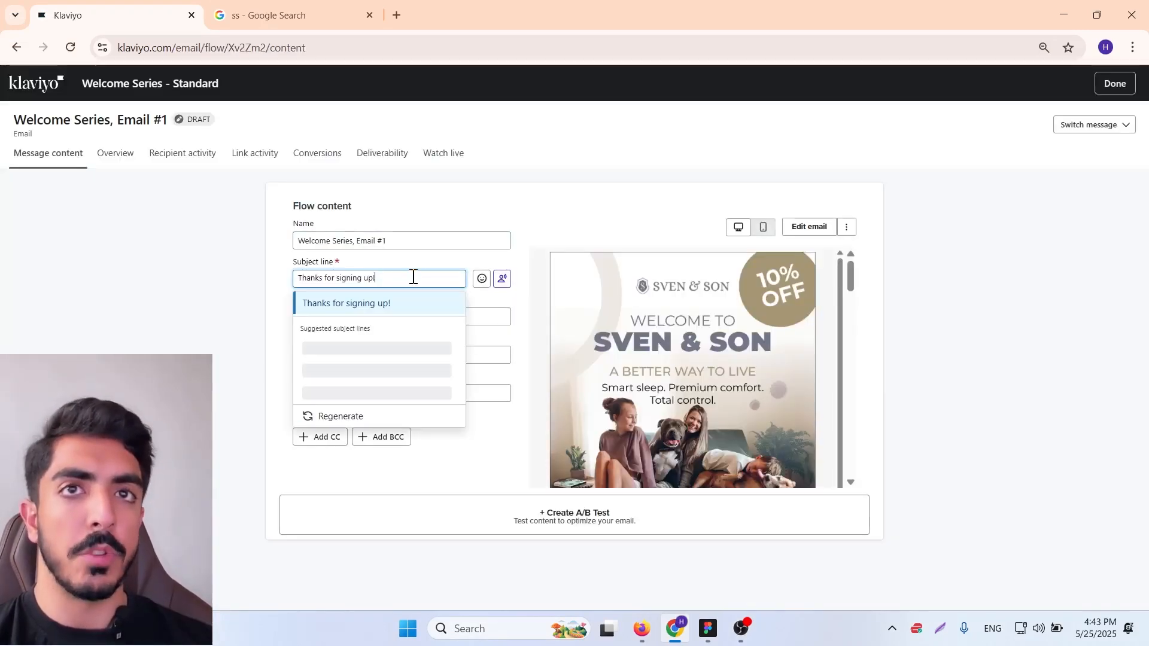
{"action": "type", "text": "here's you"}
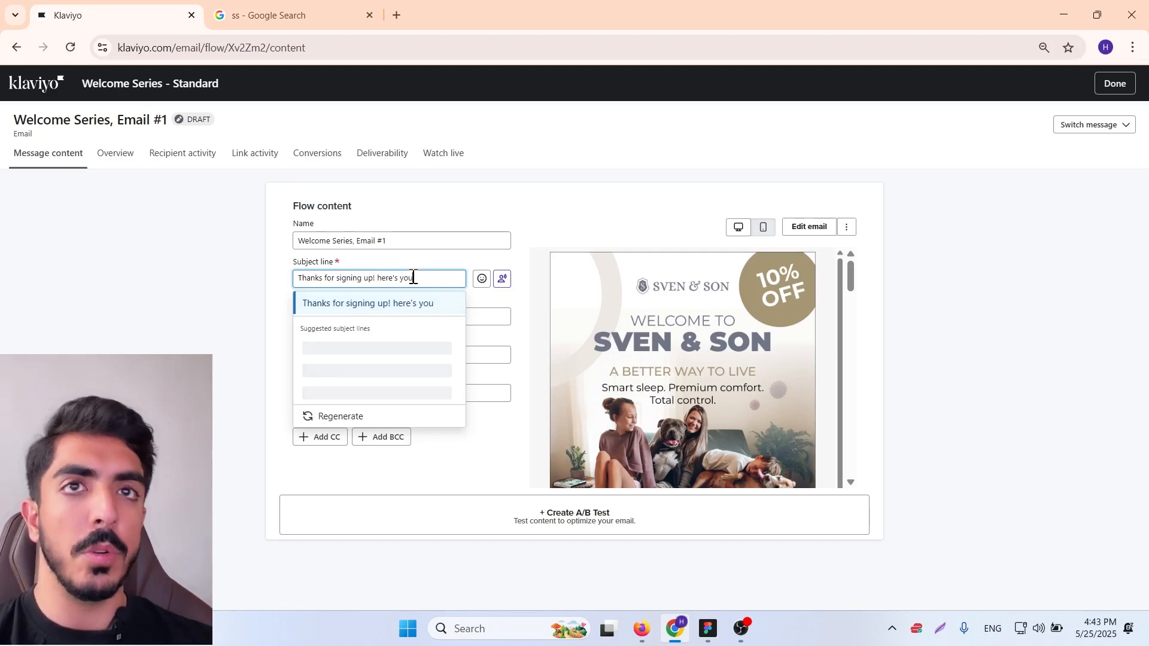
{"action": "type", "text": "r 10% off"}
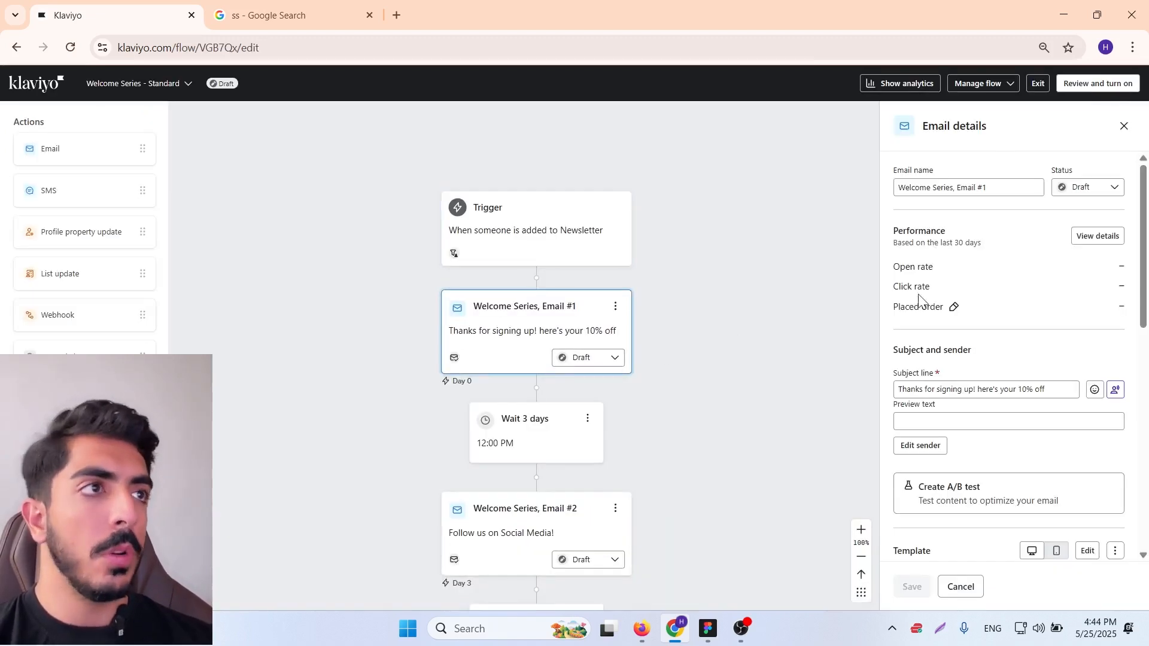
Review the trigger's settings and Email #1's details, including its template preview and sending settings.
{"action": "left_click_drag", "start_coordinate": [740, 264], "coordinate": [739, 305]}
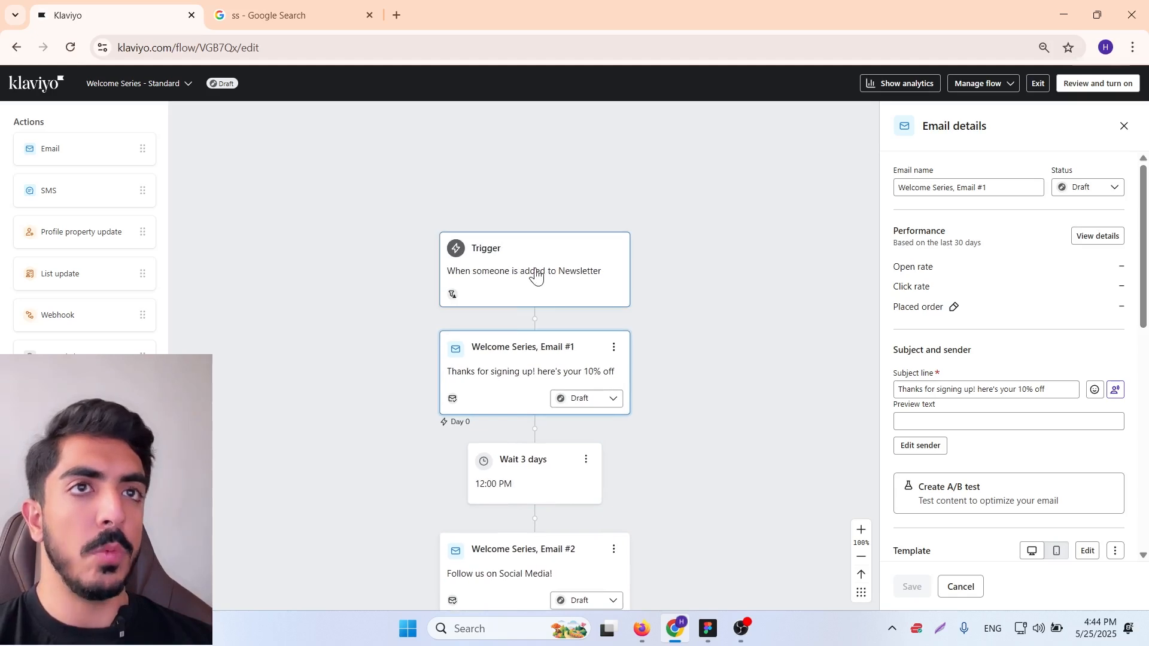
{"action": "left_click", "coordinate": [591, 302]}
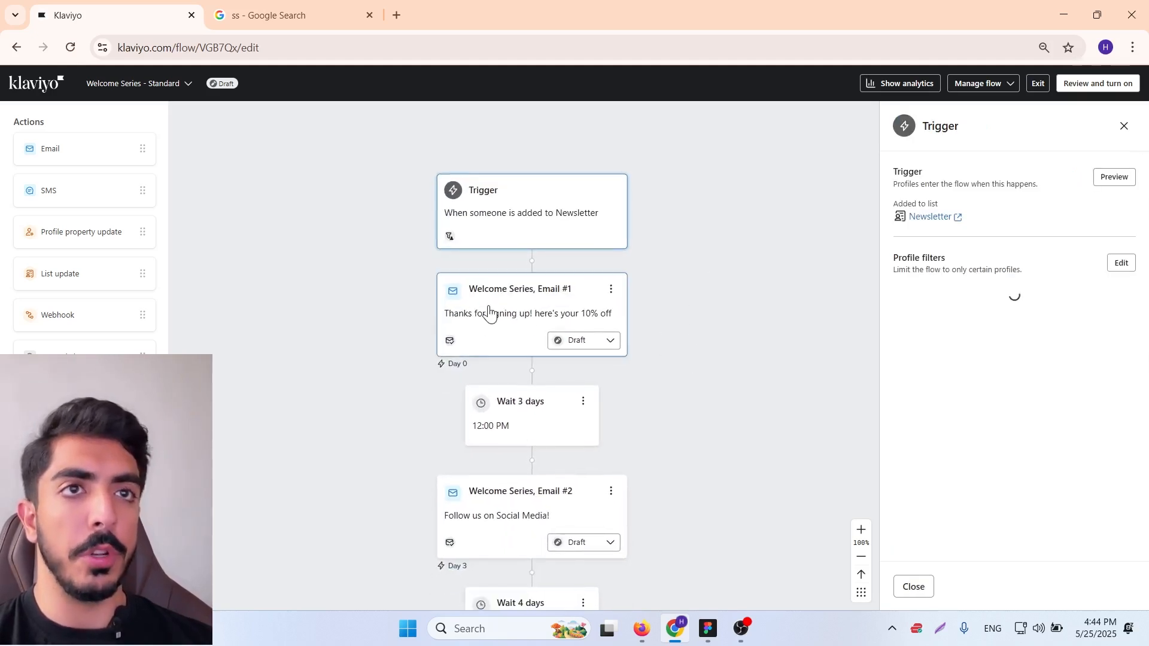
{"action": "left_click_drag", "start_coordinate": [743, 273], "coordinate": [721, 296]}
{"action": "left_click", "coordinate": [487, 332]}
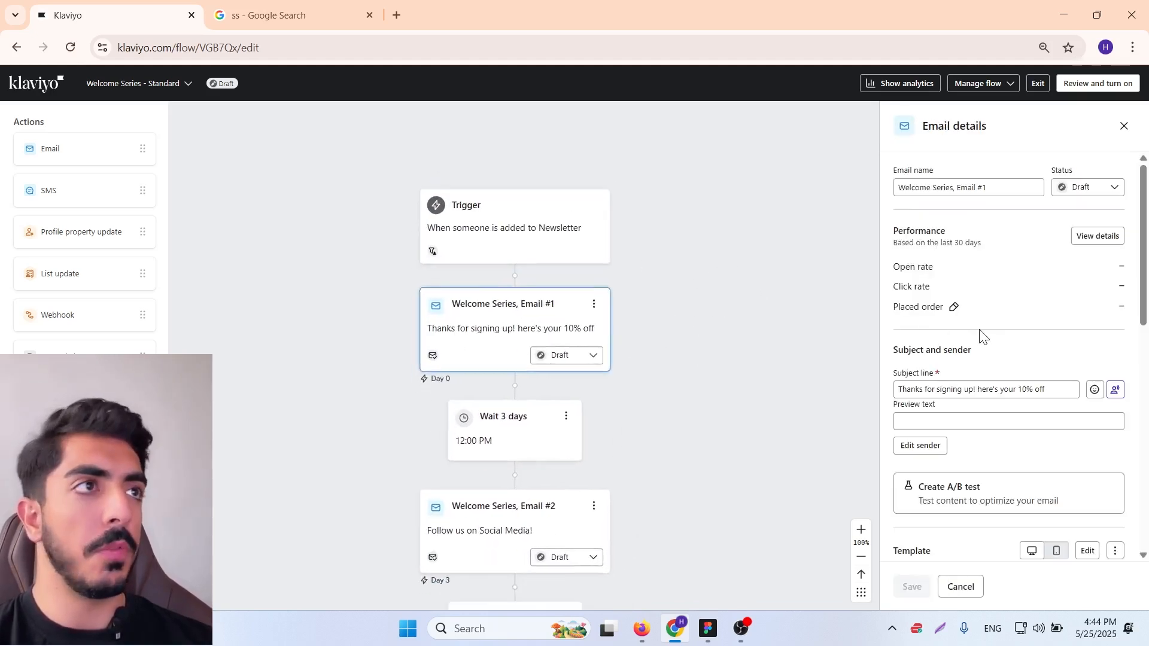
{"action": "scroll", "coordinate": [1072, 303], "scroll_direction": "down", "scroll_amount": 7}
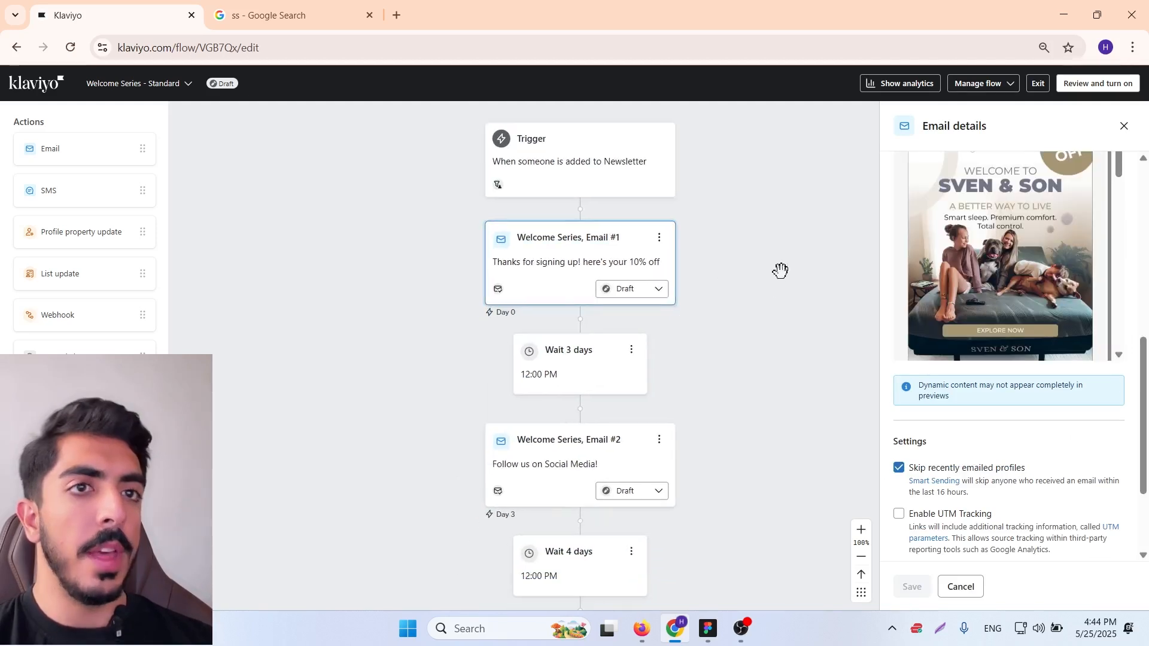
Set the time delay between Email #1 and Email #2 to 2 days and save it.
{"action": "left_click", "coordinate": [648, 369]}
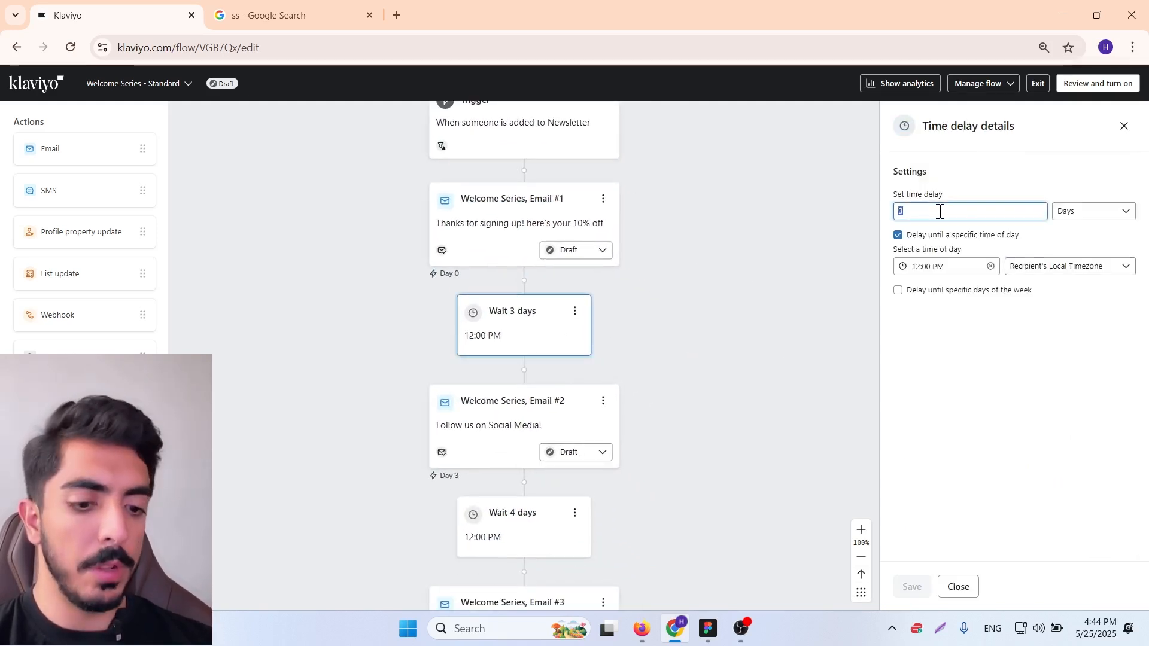
{"action": "type", "text": "2"}
{"action": "left_click", "coordinate": [914, 595]}
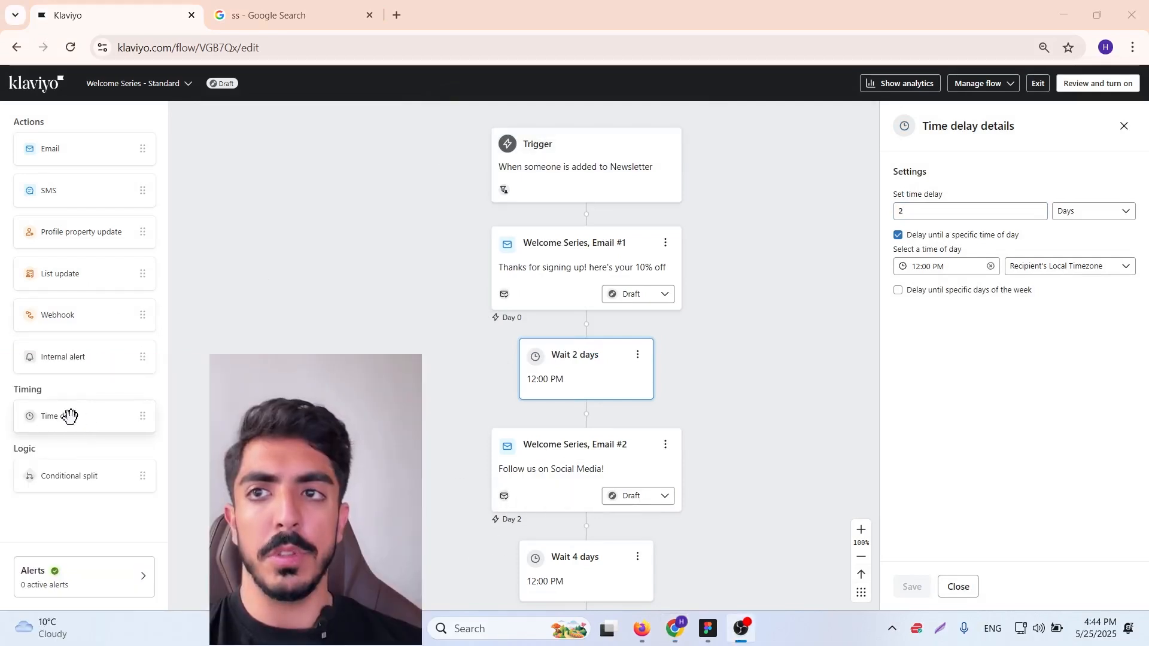
Open the email template of Welcome Series, Email #2 for editing.
{"action": "mouse_move", "coordinate": [67, 414]}
{"action": "left_mouse_down"}
{"action": "mouse_move", "coordinate": [597, 419]}
{"action": "mouse_move", "coordinate": [69, 435]}
{"action": "left_mouse_up"}
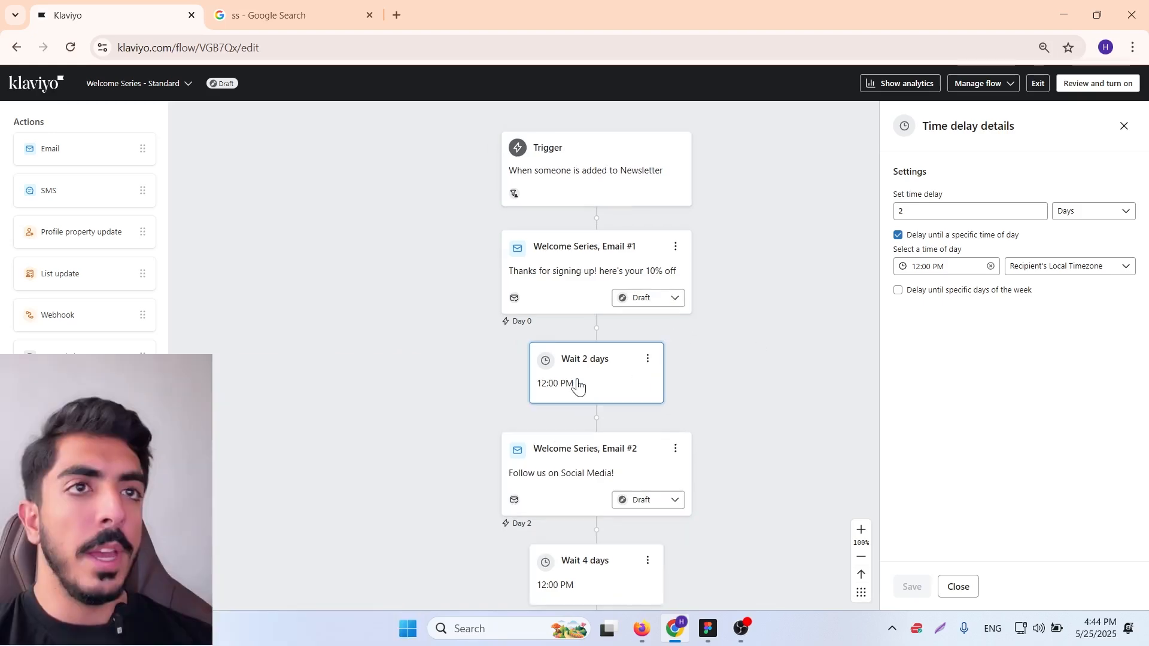
{"action": "left_click", "coordinate": [585, 470]}
{"action": "scroll", "coordinate": [1026, 342], "scroll_direction": "down", "scroll_amount": 5}
{"action": "scroll", "coordinate": [1054, 257], "scroll_direction": "down", "scroll_amount": 1}
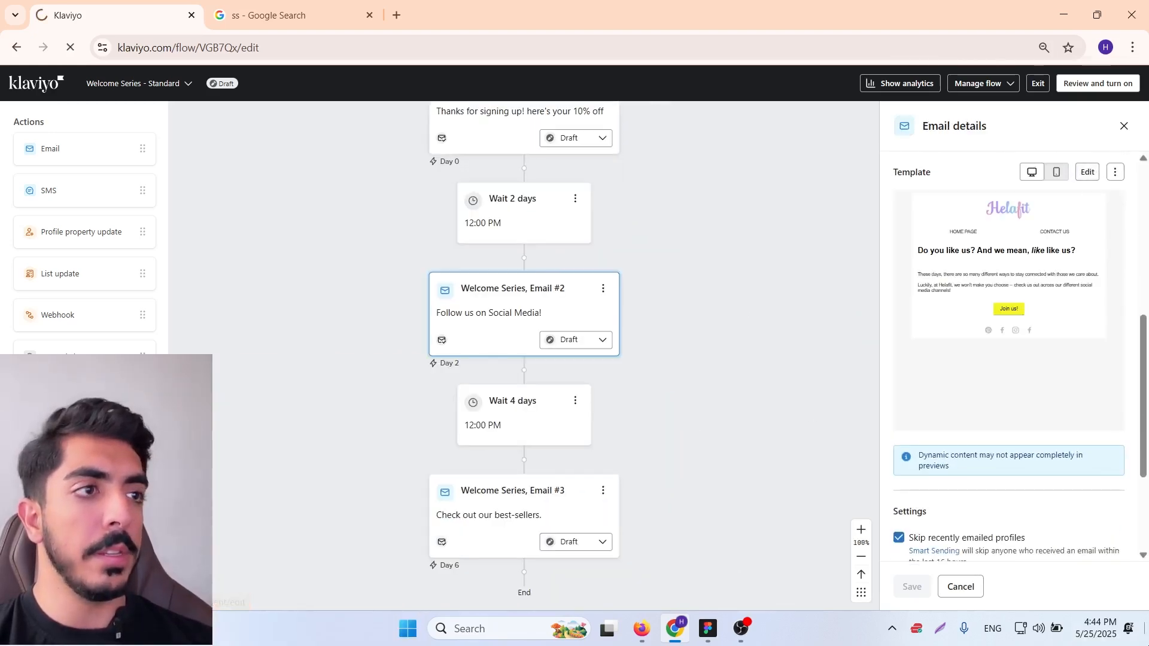
Switch to Figma and divide the Welcome 02 design into two stacked slices, about 1080 × 4094 and 1080 × 3486.
{"action": "left_click_drag", "start_coordinate": [894, 356], "coordinate": [793, 433]}
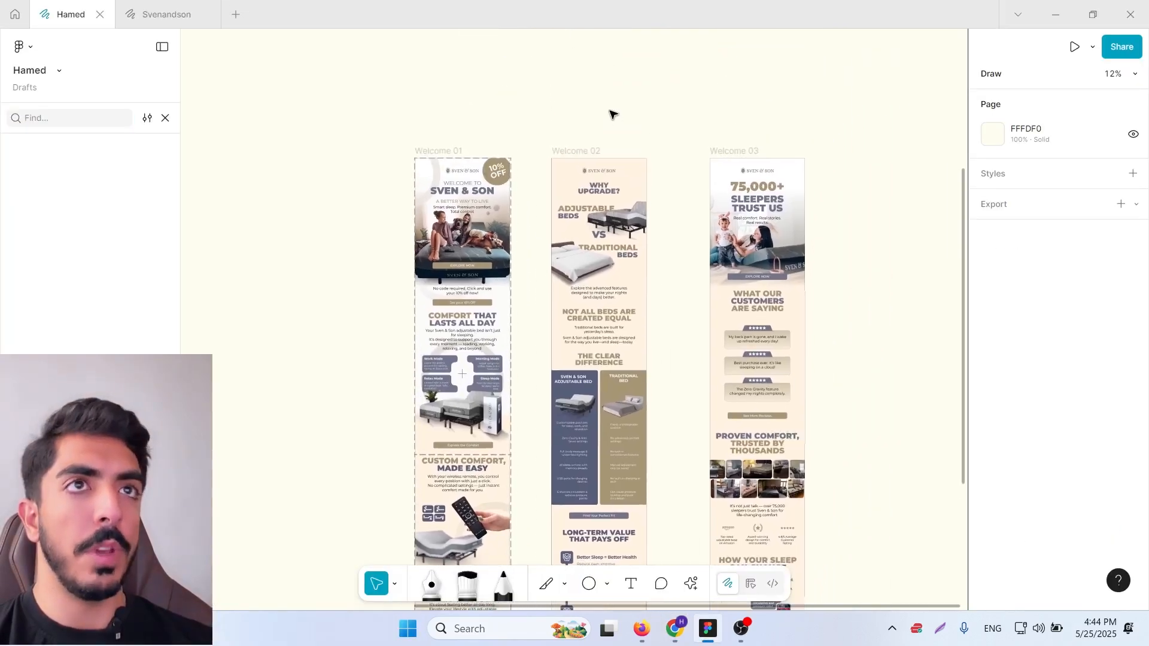
{"action": "scroll", "coordinate": [611, 113], "scroll_direction": "down", "scroll_amount": 1}
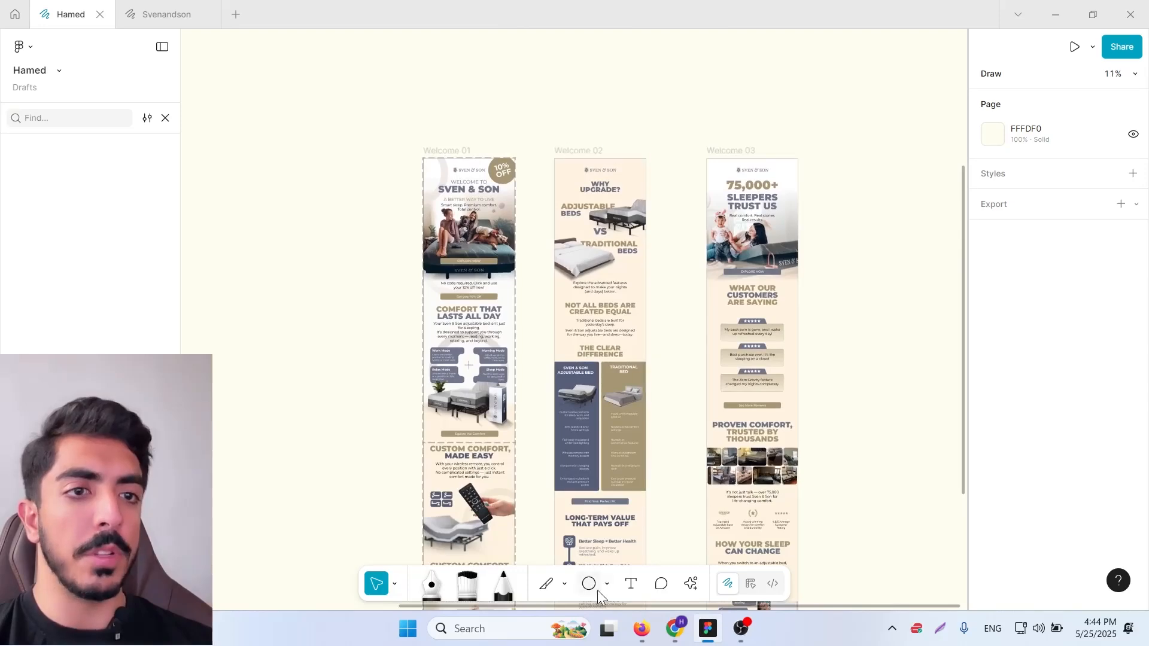
{"action": "left_click", "coordinate": [546, 584]}
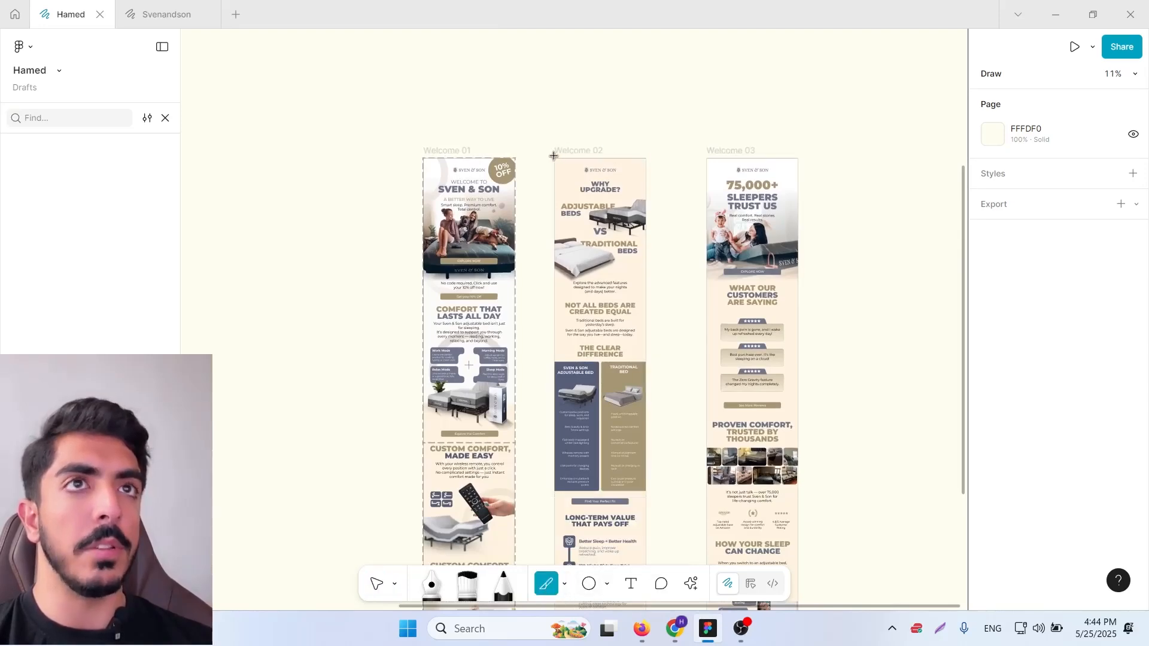
{"action": "left_click_drag", "start_coordinate": [554, 158], "coordinate": [655, 500]}
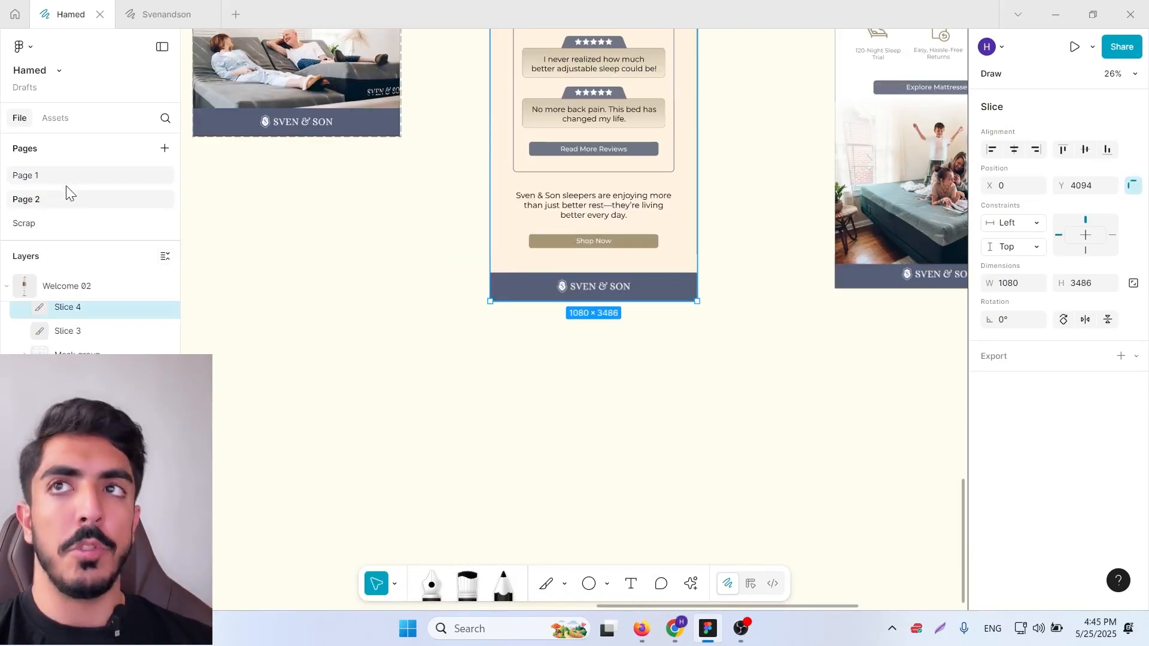
Select both Welcome 02 slices and export them as JPG at 0.5x to the desktop.
{"action": "left_click", "coordinate": [66, 183], "text": "shift"}
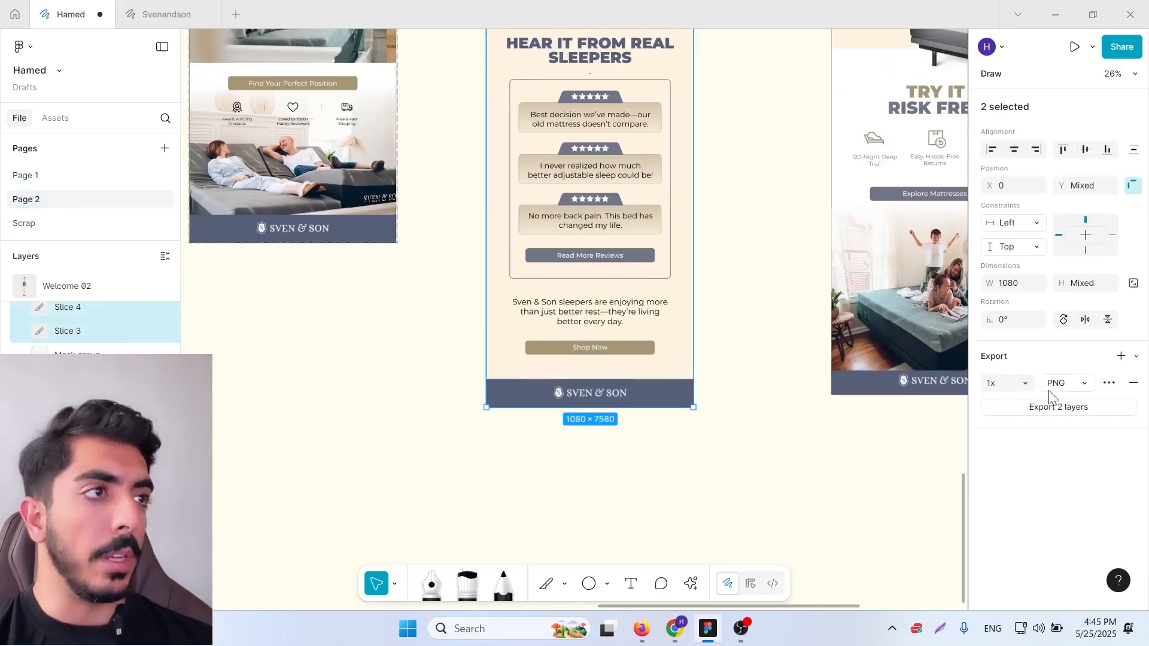
{"action": "left_click", "coordinate": [1056, 387]}
{"action": "left_click", "coordinate": [1072, 401]}
{"action": "left_click", "coordinate": [1058, 407]}
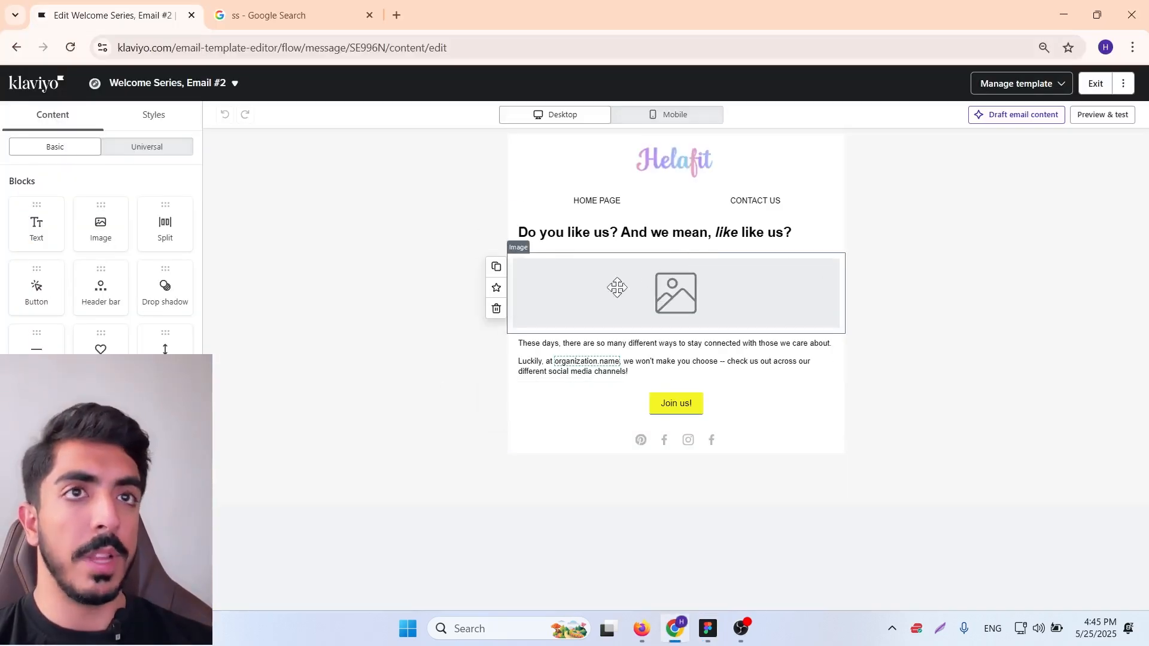
In Klaviyo, delete Email #2's default logo, links, heading, image, text and button blocks, keeping the social icons.
{"action": "left_click", "coordinate": [617, 288]}
{"action": "left_click", "coordinate": [497, 309]}
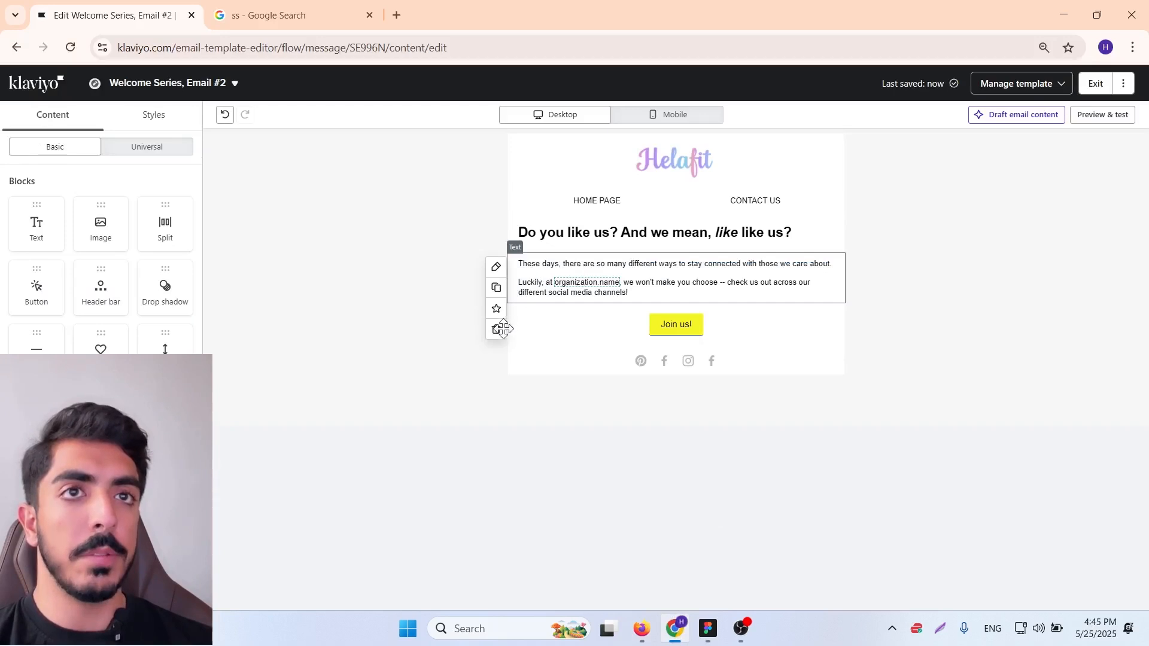
{"action": "left_click", "coordinate": [496, 329]}
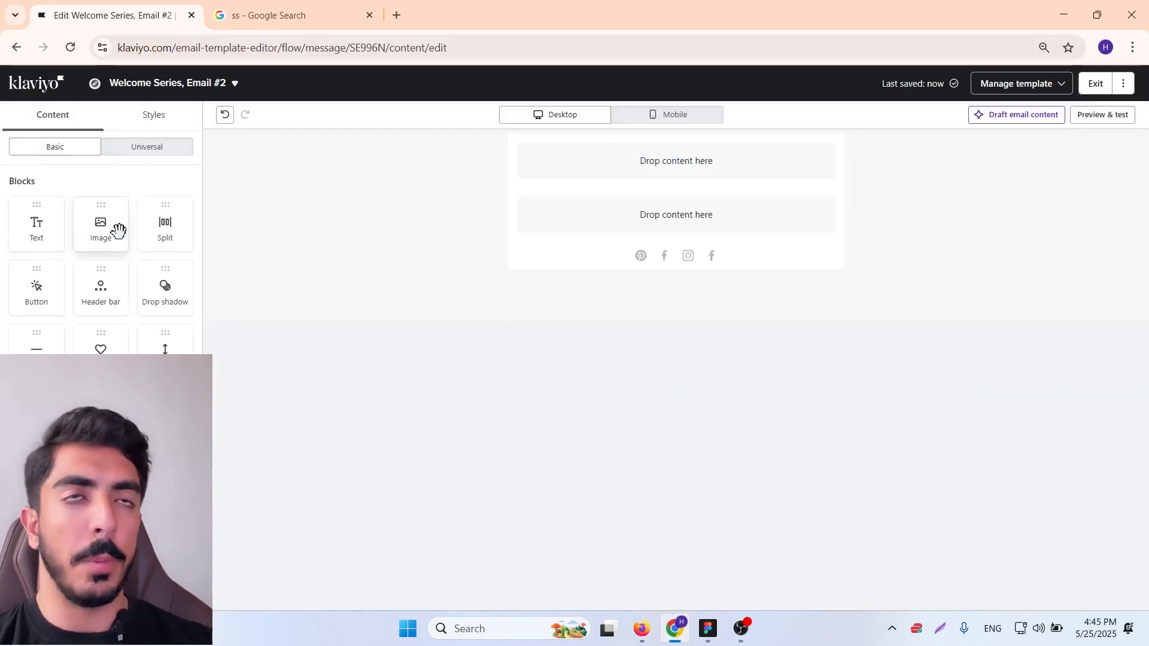
Add an image block at the start of Email #2 and upload Slice 3.jpg from the desktop into it.
{"action": "left_click_drag", "start_coordinate": [118, 231], "coordinate": [675, 174]}
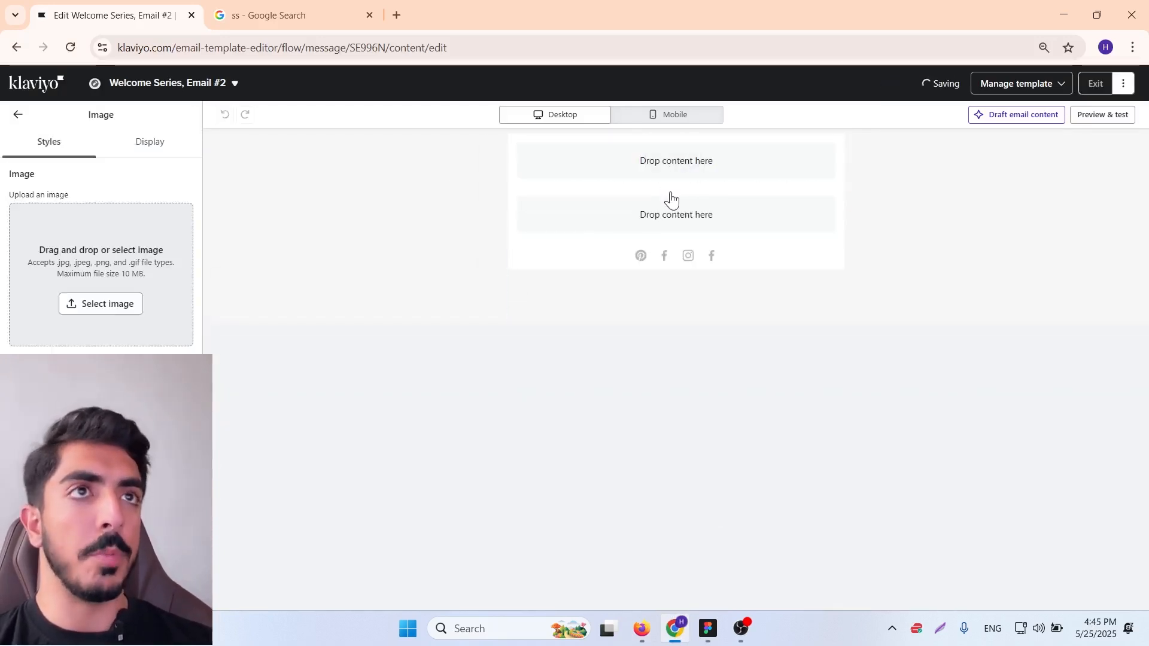
{"action": "double_click", "coordinate": [707, 4]}
{"action": "left_click_drag", "start_coordinate": [43, 92], "coordinate": [195, 335]}
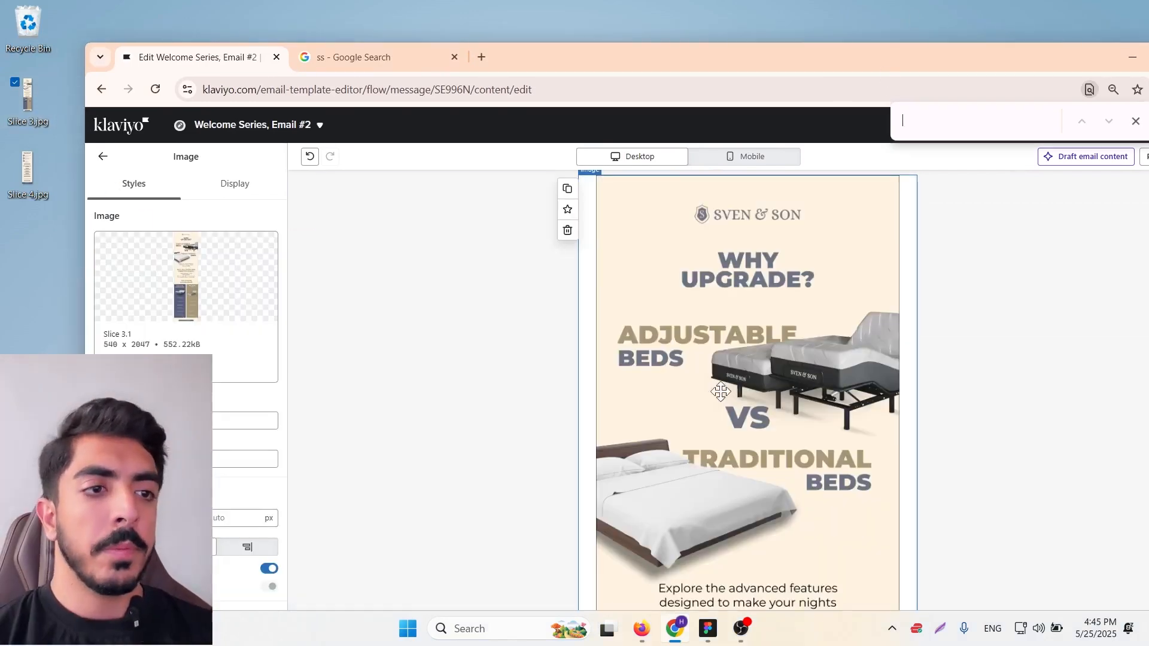
Duplicate the image block, replace the second picture with Slice 4.jpg from the desktop, and maximize the browser window.
{"action": "left_click", "coordinate": [568, 189]}
{"action": "scroll", "coordinate": [752, 331], "scroll_direction": "down", "scroll_amount": 7}
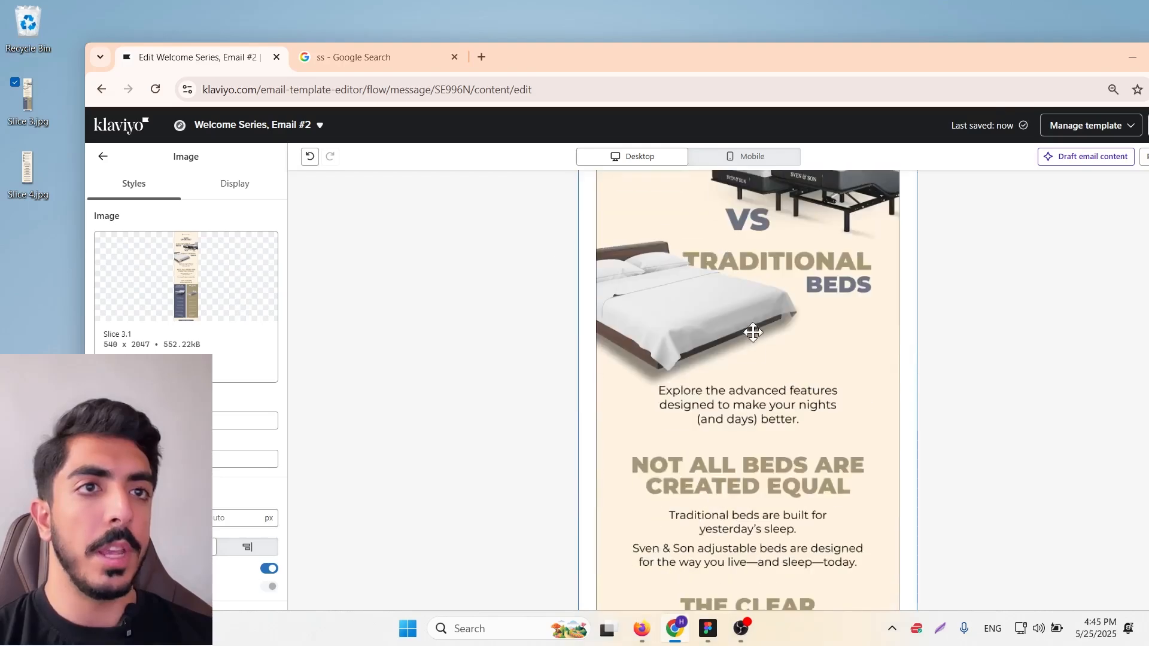
{"action": "scroll", "coordinate": [751, 419], "scroll_direction": "up", "scroll_amount": 7}
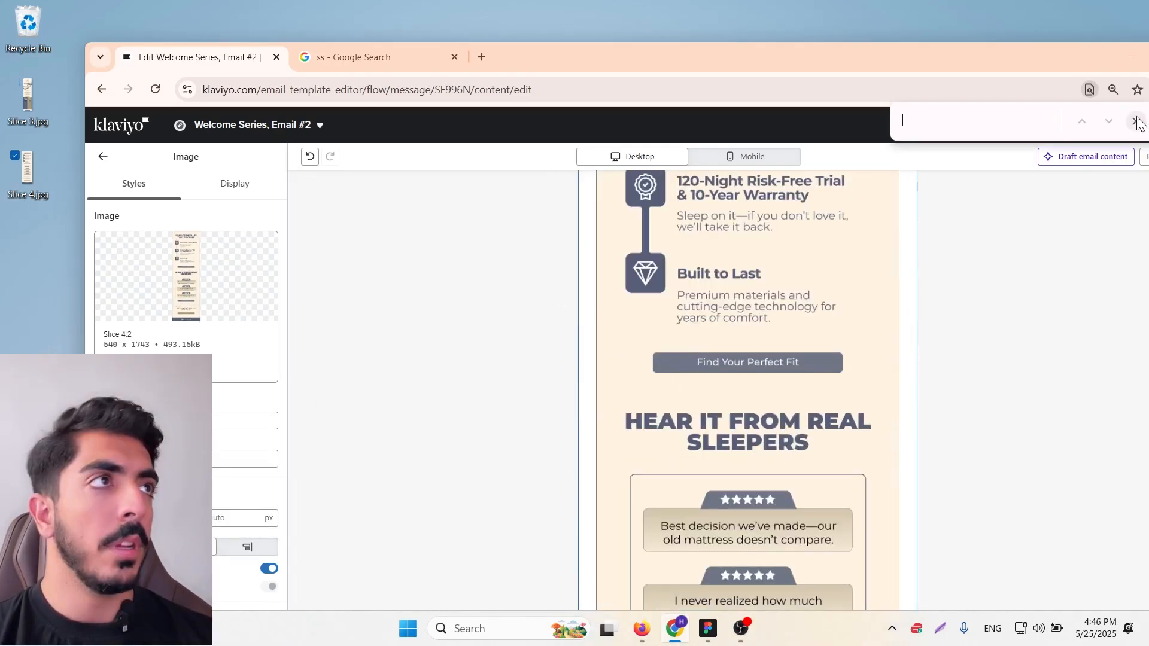
{"action": "left_click", "coordinate": [1136, 121]}
{"action": "left_click_drag", "start_coordinate": [994, 68], "coordinate": [990, 1]}
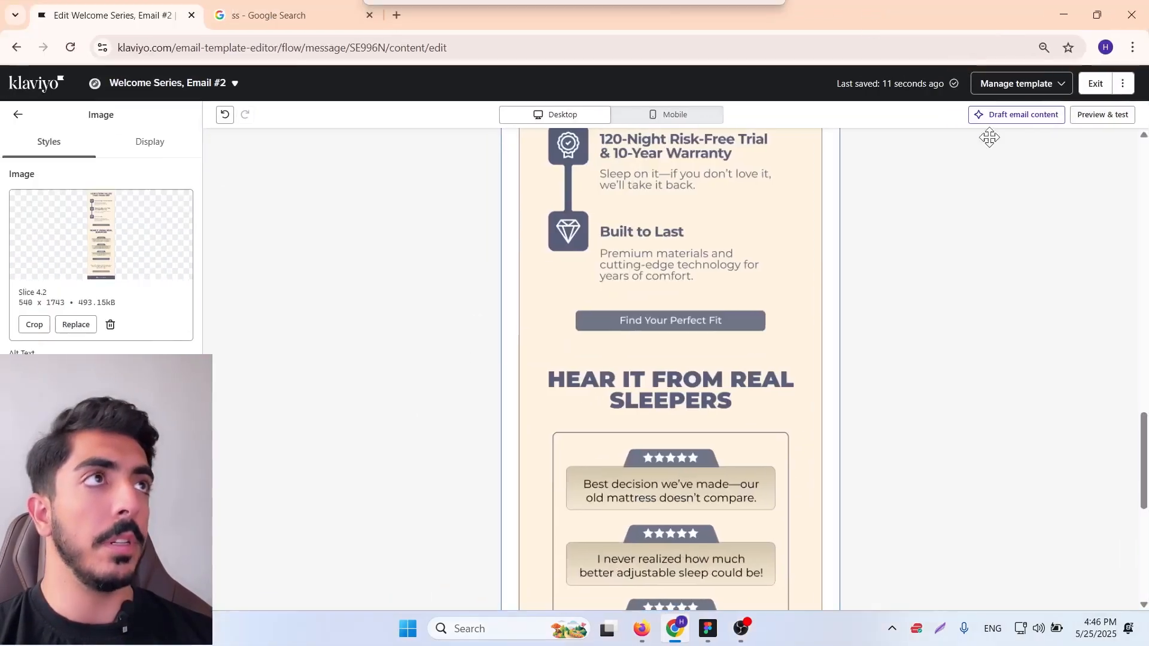
Exit the template editor, set Email #2's subject line to "Why adjustable beds worth" and return to the flow.
{"action": "left_click", "coordinate": [1095, 84]}
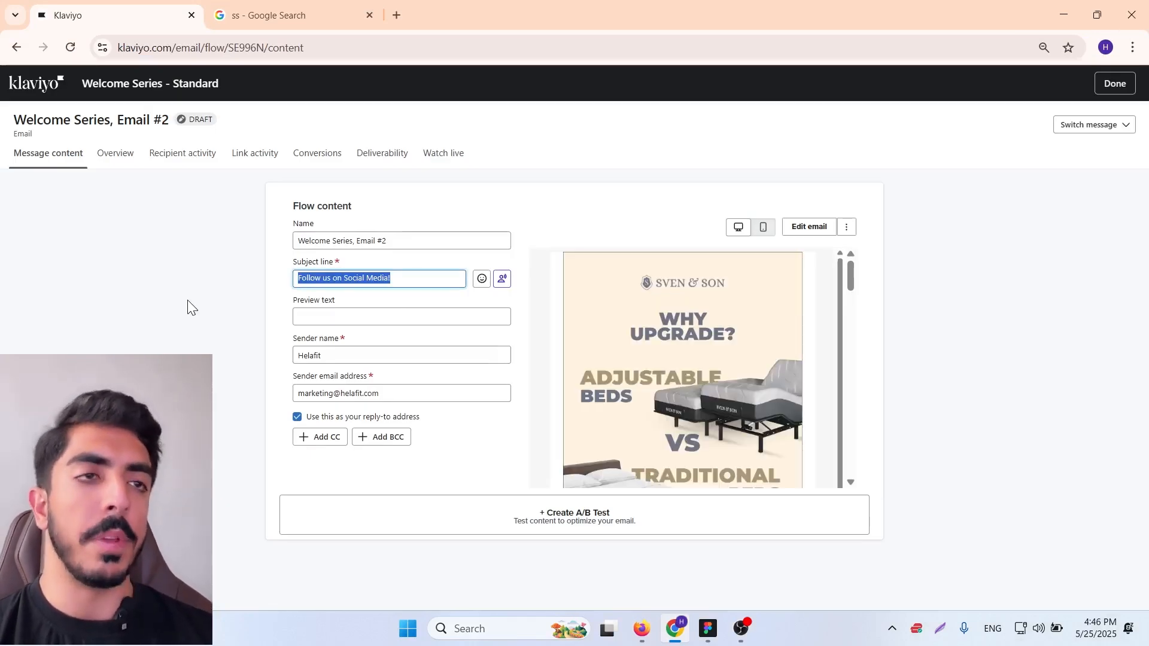
{"action": "type", "text": "Why adj"}
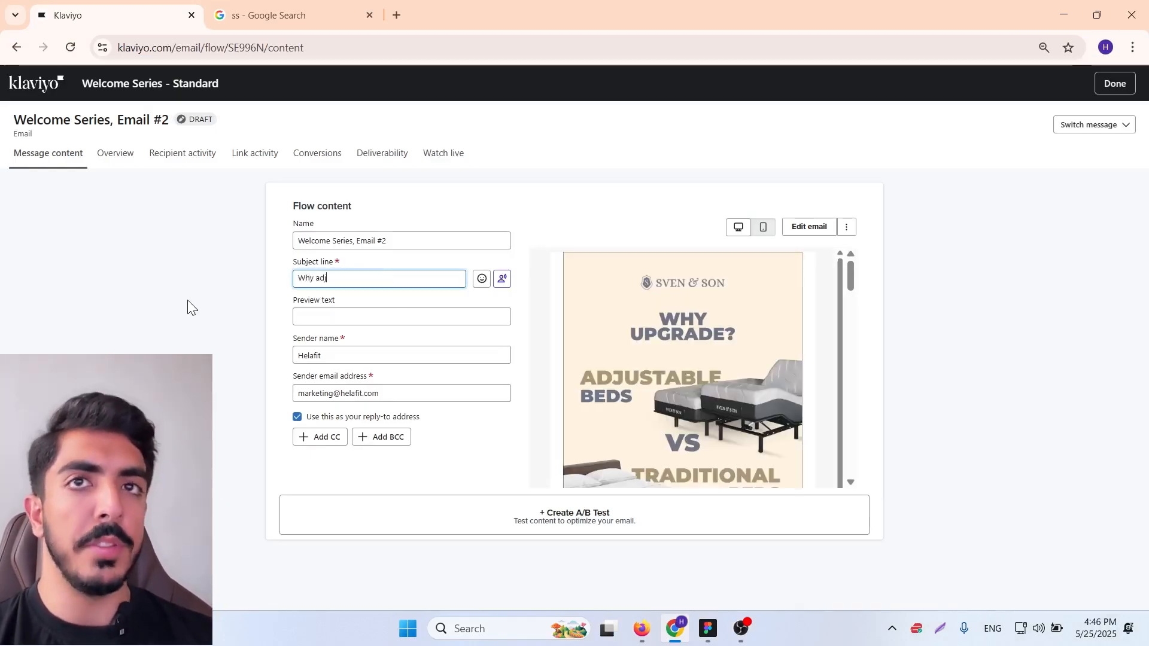
{"action": "type", "text": "ustable beds b"}
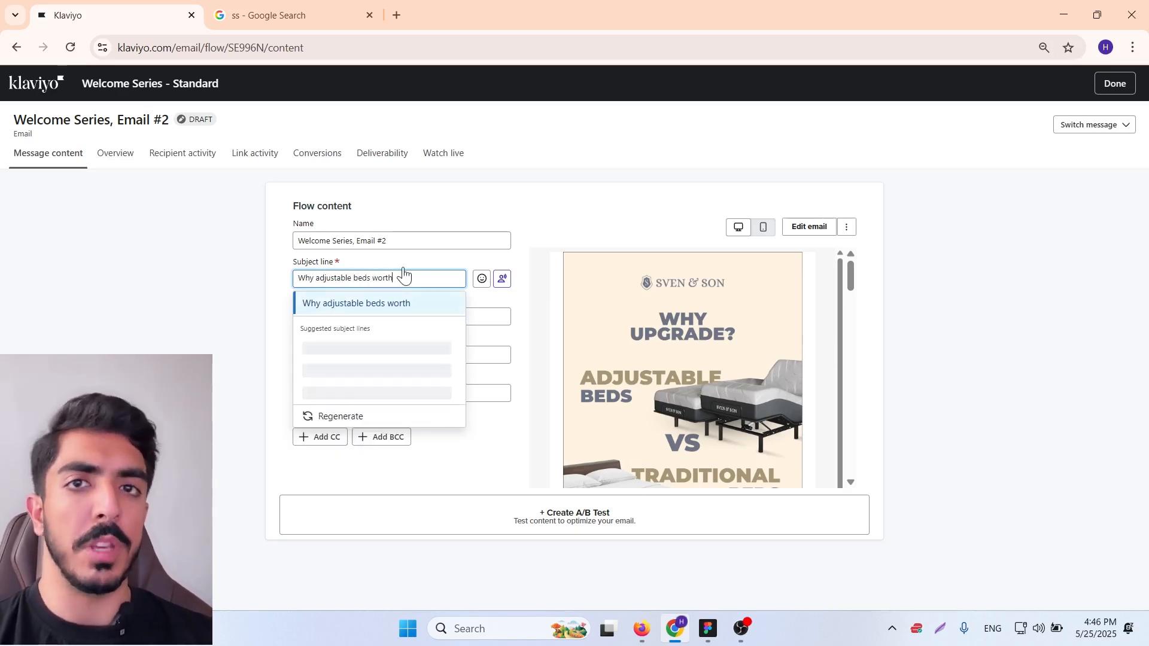
{"action": "left_click", "coordinate": [549, 179]}
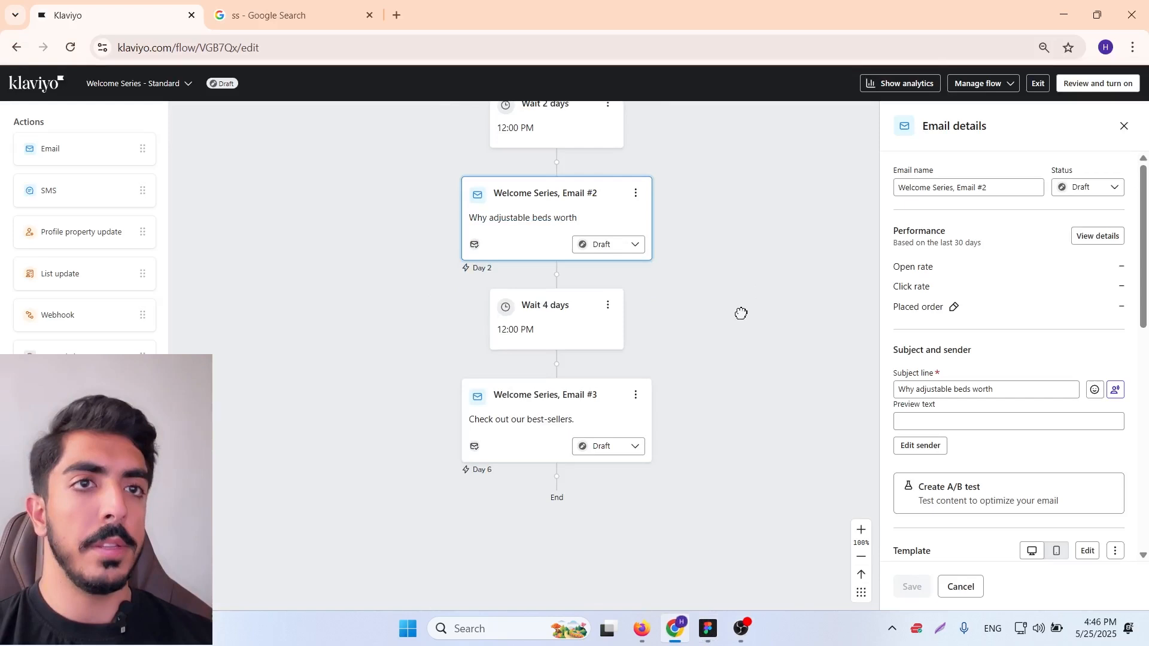
Set the time delay between Email #2 and Email #3 to 3 days and save it.
{"action": "left_click_drag", "start_coordinate": [720, 305], "coordinate": [738, 369]}
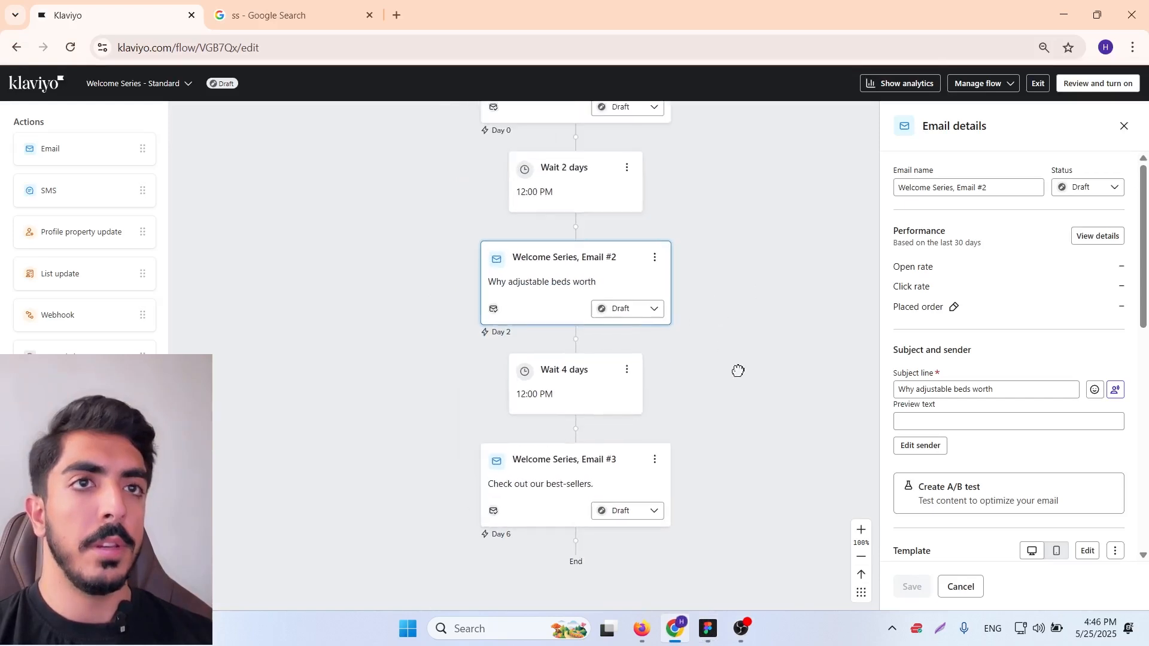
{"action": "left_click", "coordinate": [599, 384]}
{"action": "type", "text": "3"}
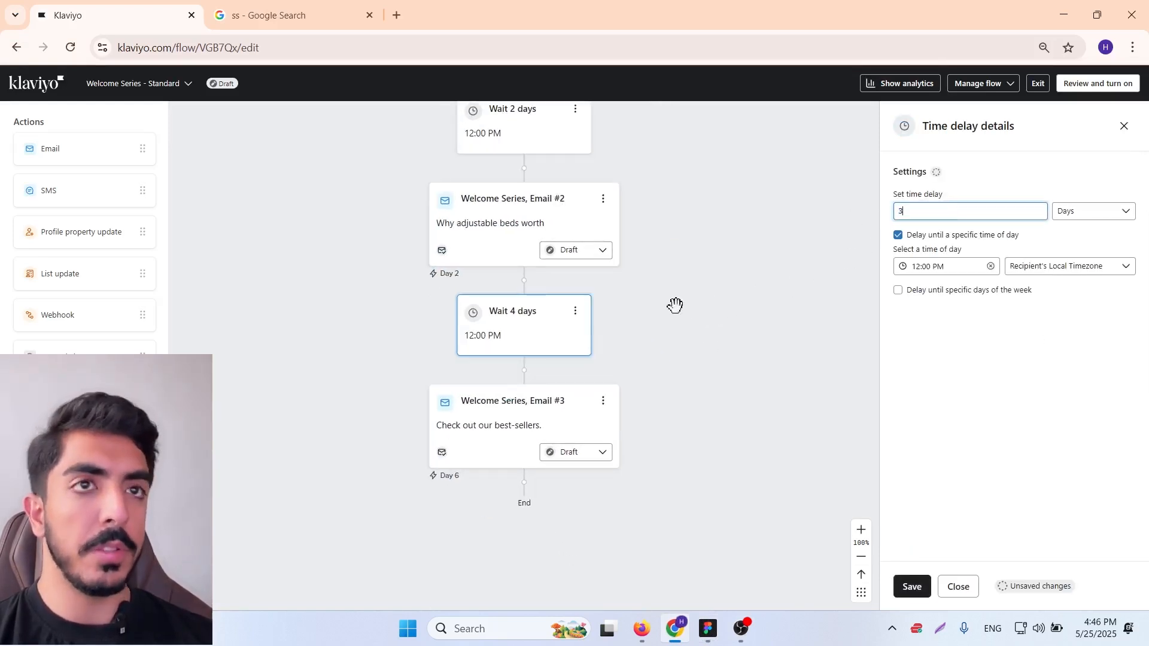
{"action": "left_click", "coordinate": [912, 587]}
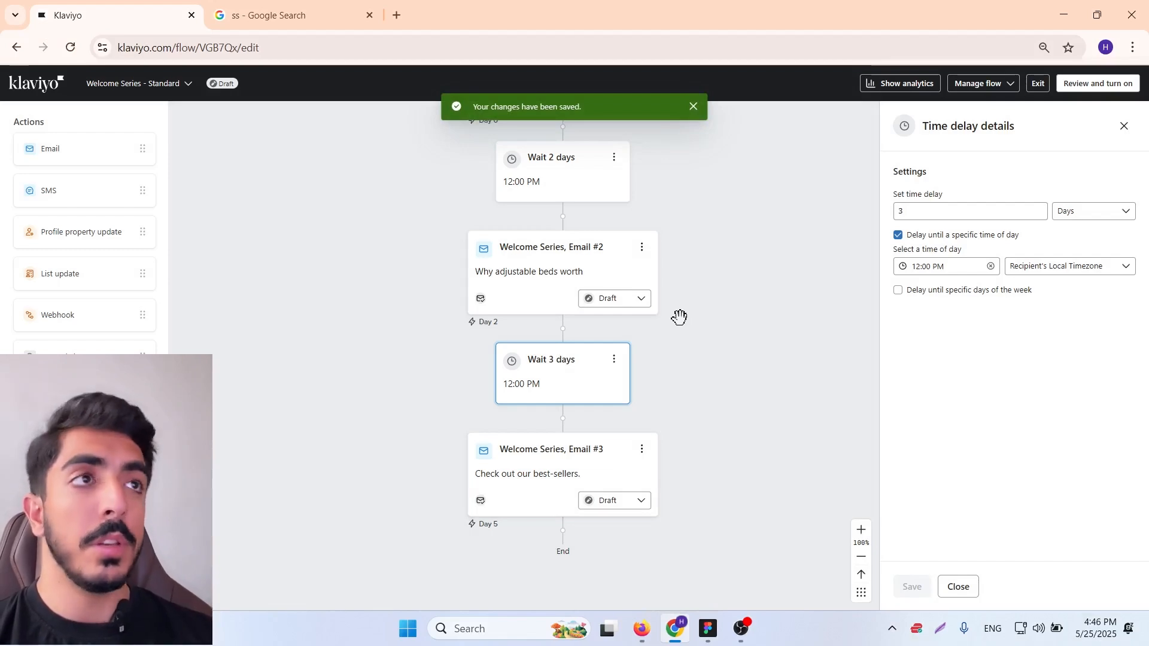
Open Email #3's details, and in Figma divide the Welcome 03 design into an upper and a lower slice.
{"action": "left_click", "coordinate": [572, 470]}
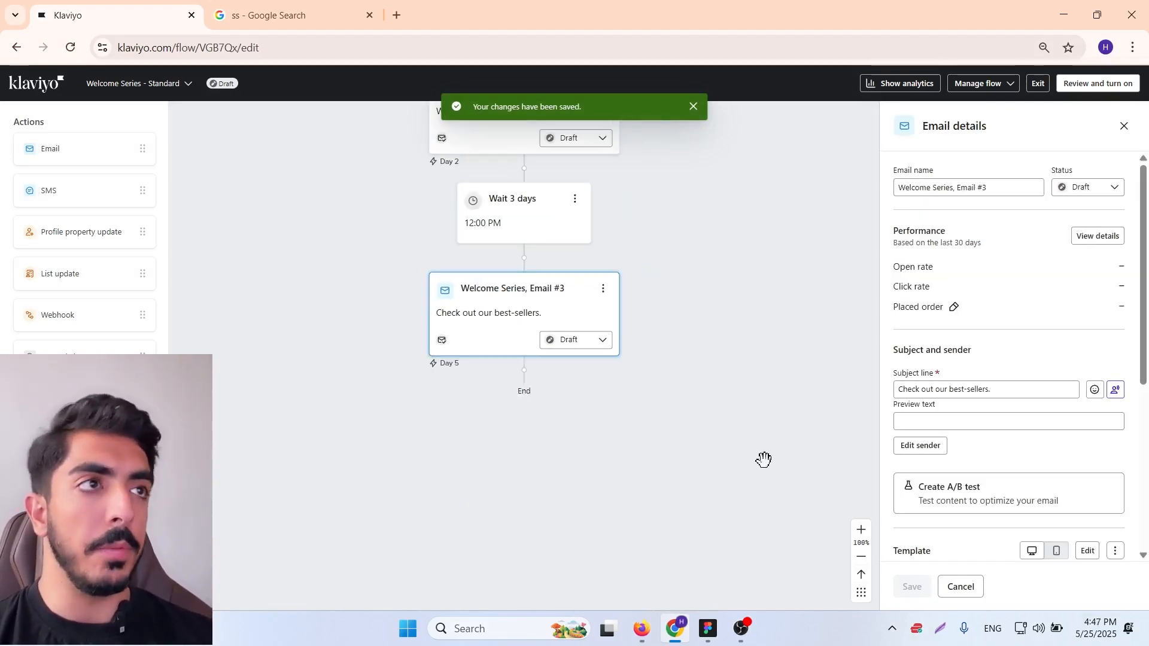
{"action": "scroll", "coordinate": [1024, 405], "scroll_direction": "down", "scroll_amount": 5}
{"action": "left_click", "coordinate": [709, 628]}
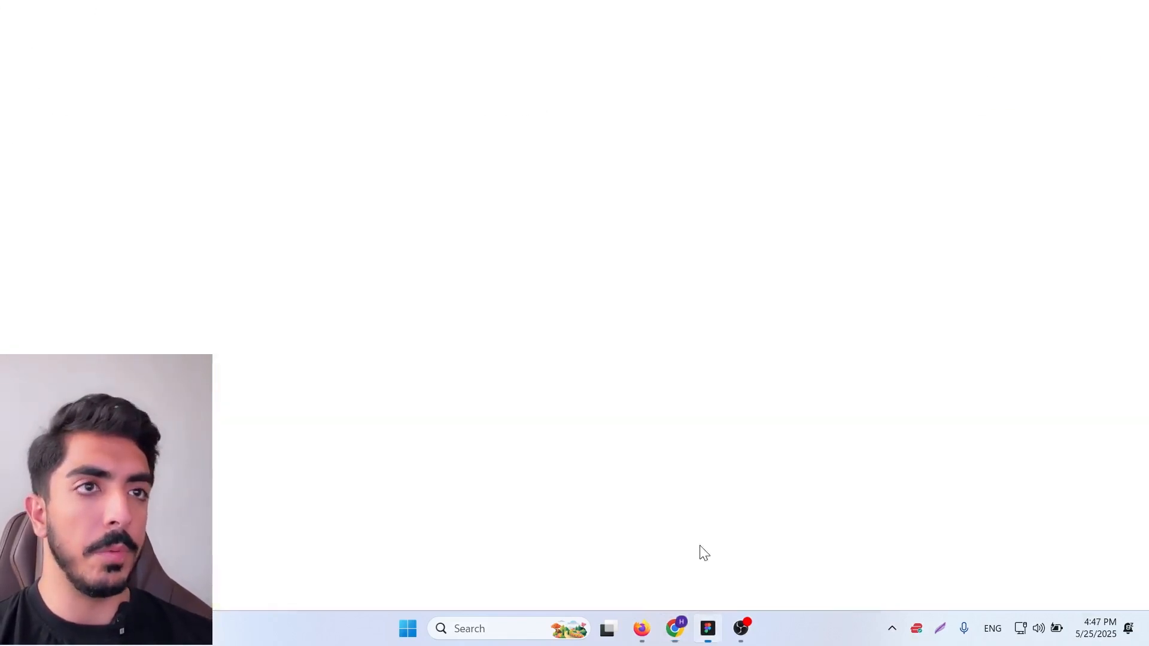
{"action": "scroll", "coordinate": [678, 308], "scroll_direction": "up", "scroll_amount": 9}
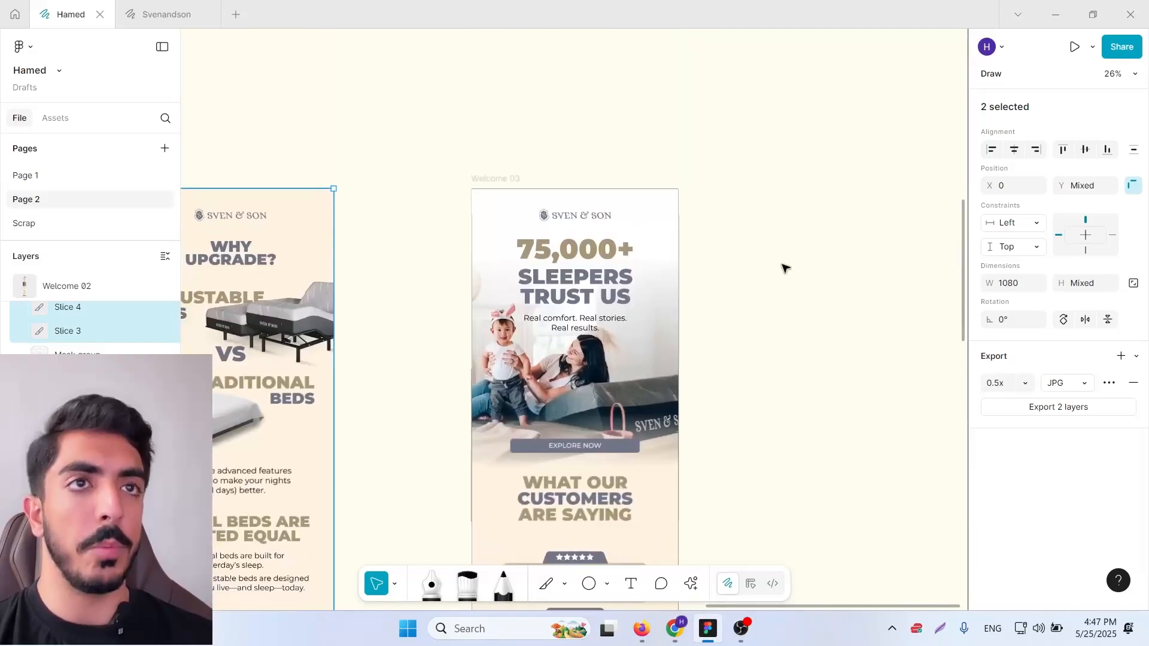
{"action": "left_click", "coordinate": [784, 264]}
{"action": "left_click", "coordinate": [546, 585]}
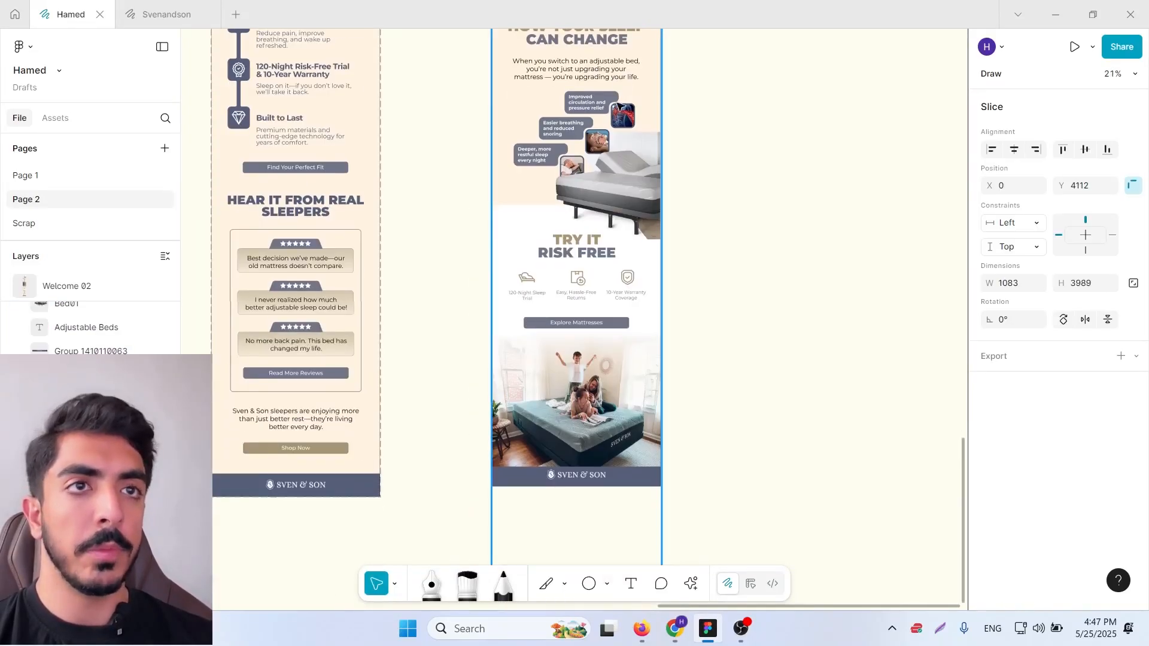
Shorten the lower Welcome 03 slice to about 3402 px high so it ends at the design's footer.
{"action": "left_click_drag", "start_coordinate": [592, 476], "coordinate": [623, 269]}
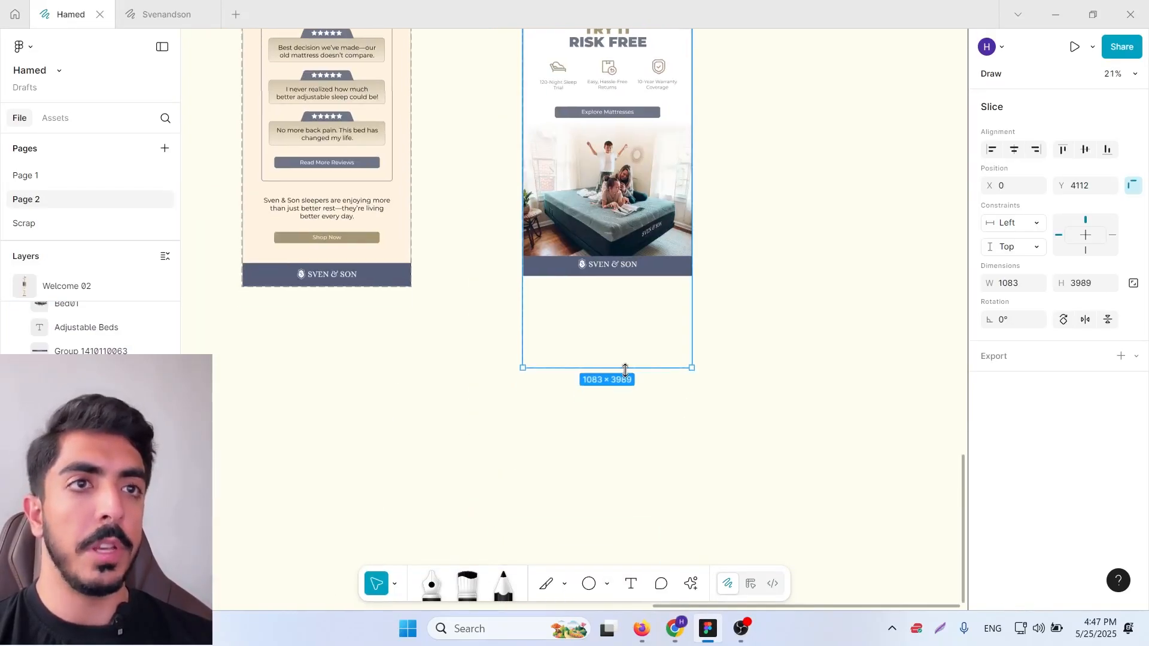
{"action": "left_click_drag", "start_coordinate": [626, 371], "coordinate": [634, 276]}
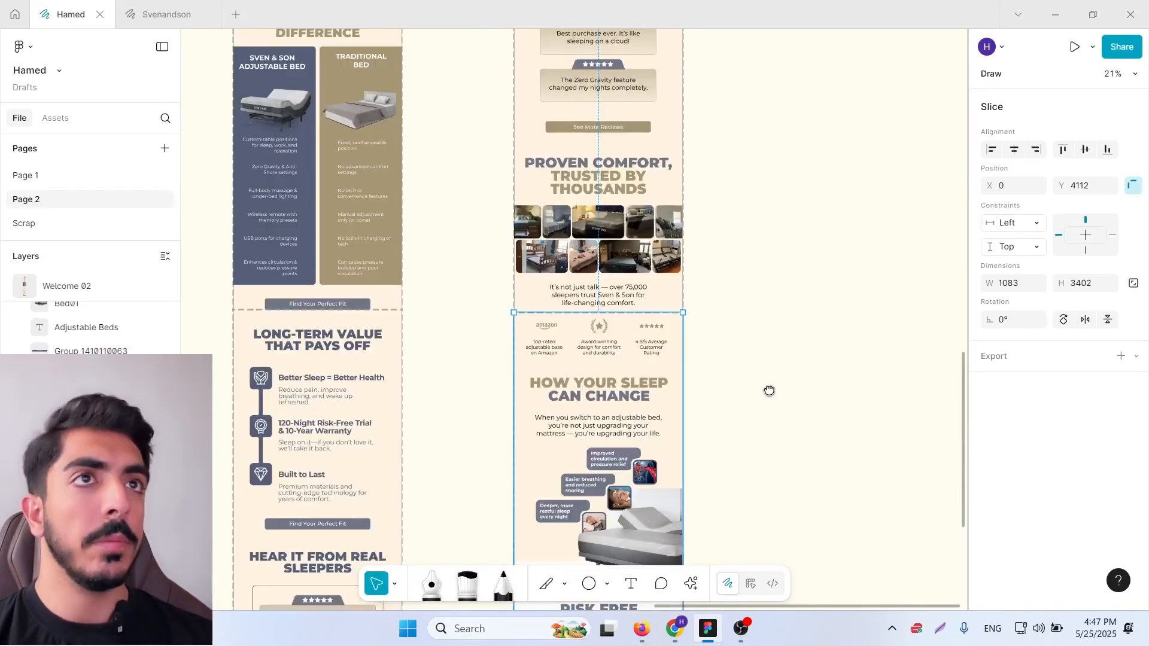
{"action": "left_click_drag", "start_coordinate": [770, 390], "coordinate": [769, 399]}
Select both Welcome 03 slices and export them to the Desktop folder as JPG at 0.5x.
{"action": "left_click", "coordinate": [102, 395], "text": "shift"}
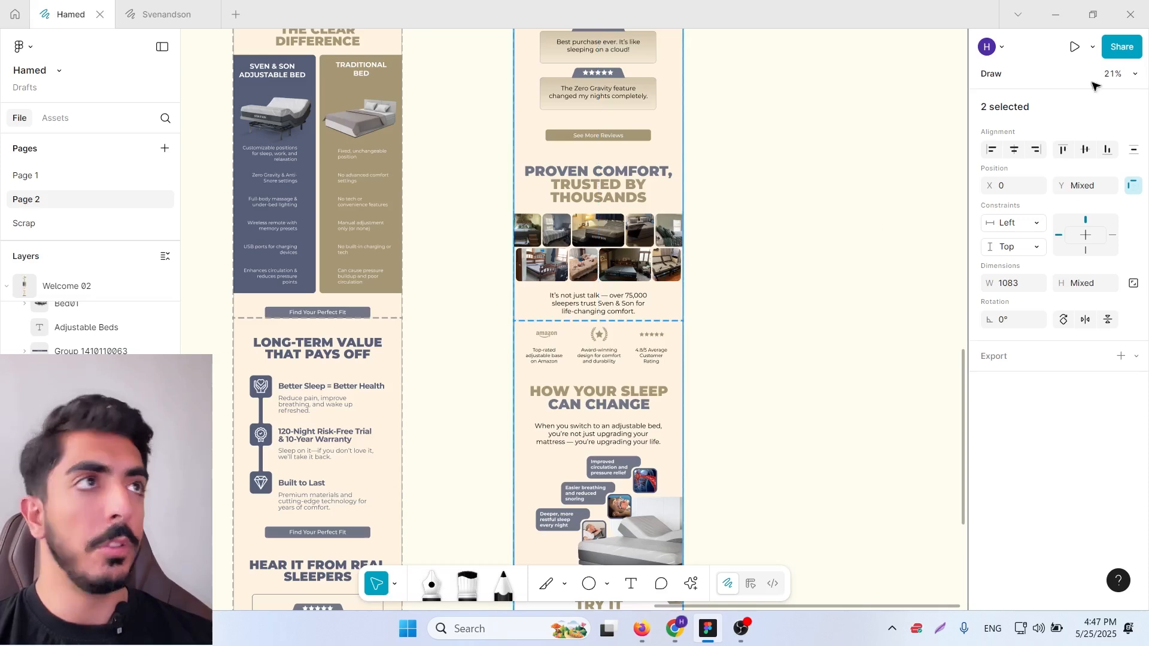
{"action": "left_click", "coordinate": [1121, 357]}
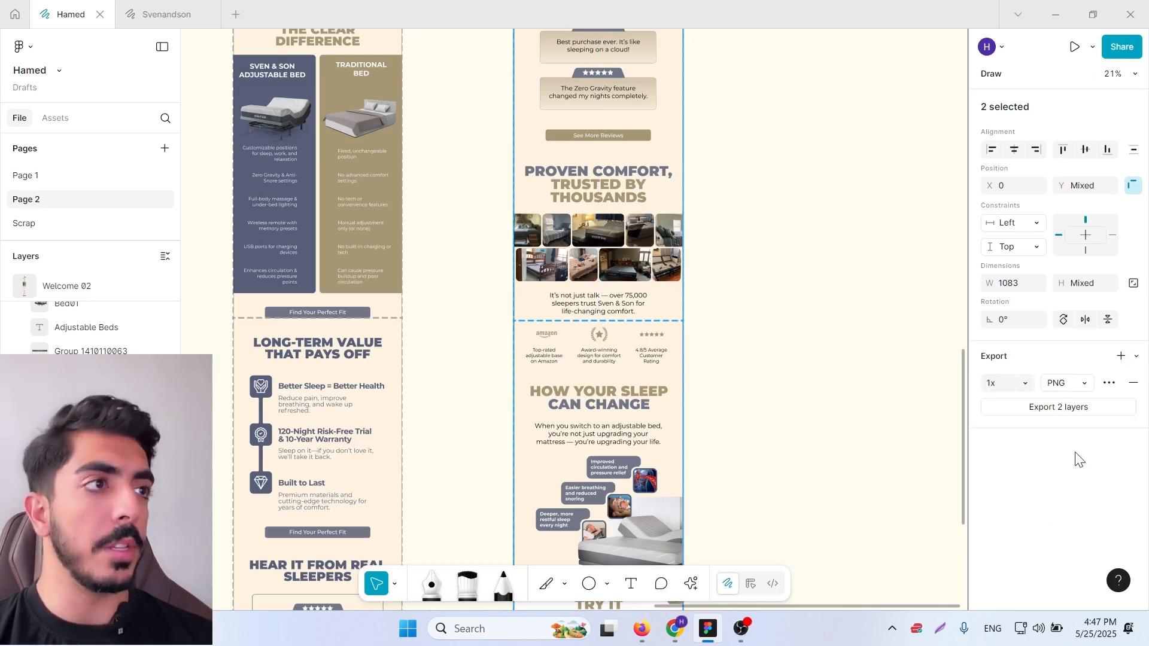
{"action": "left_click", "coordinate": [1059, 389]}
{"action": "left_click", "coordinate": [1066, 400]}
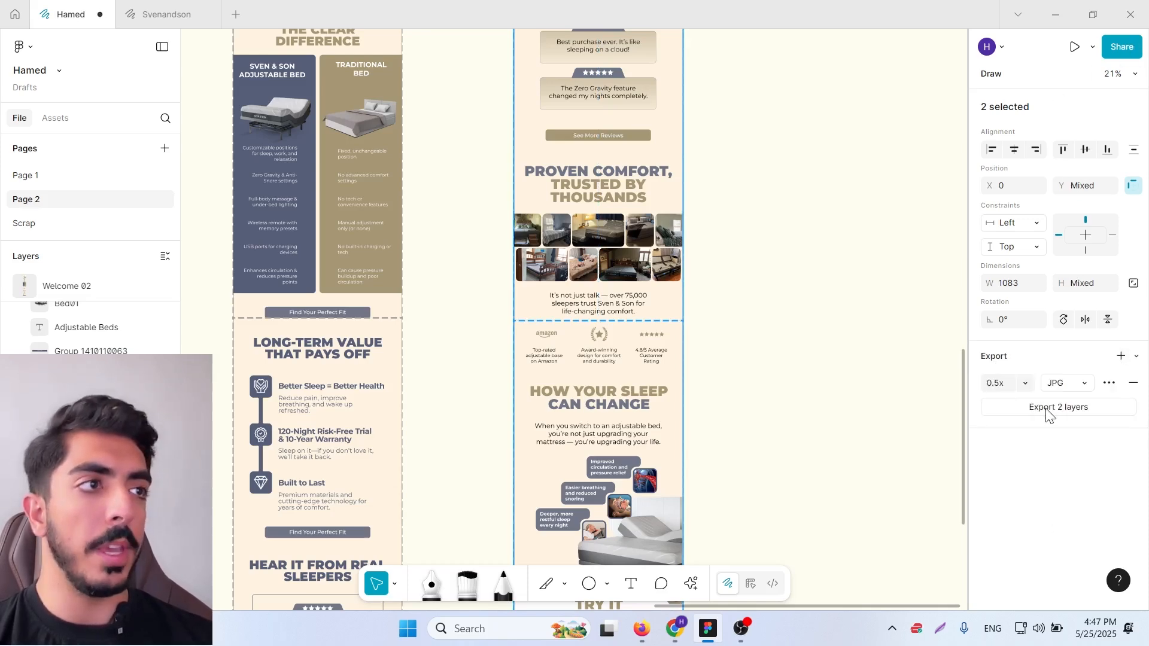
{"action": "left_click", "coordinate": [1047, 408]}
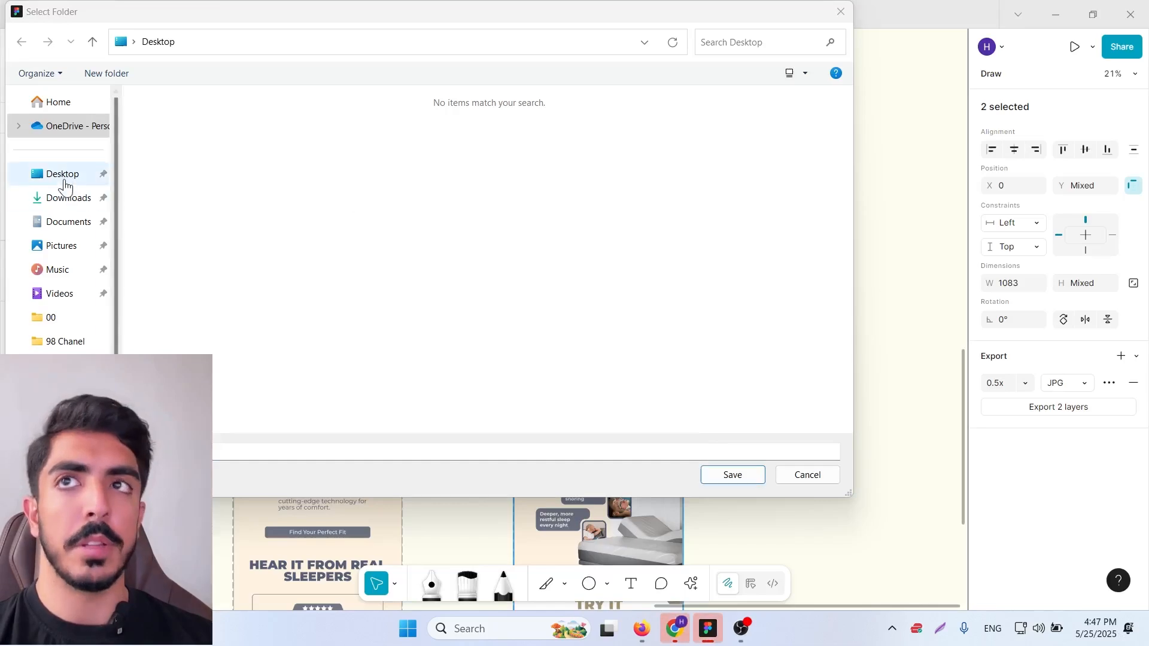
{"action": "left_click", "coordinate": [734, 476]}
Return to Klaviyo and open Email #1's details to review its template preview.
{"action": "left_click", "coordinate": [677, 630]}
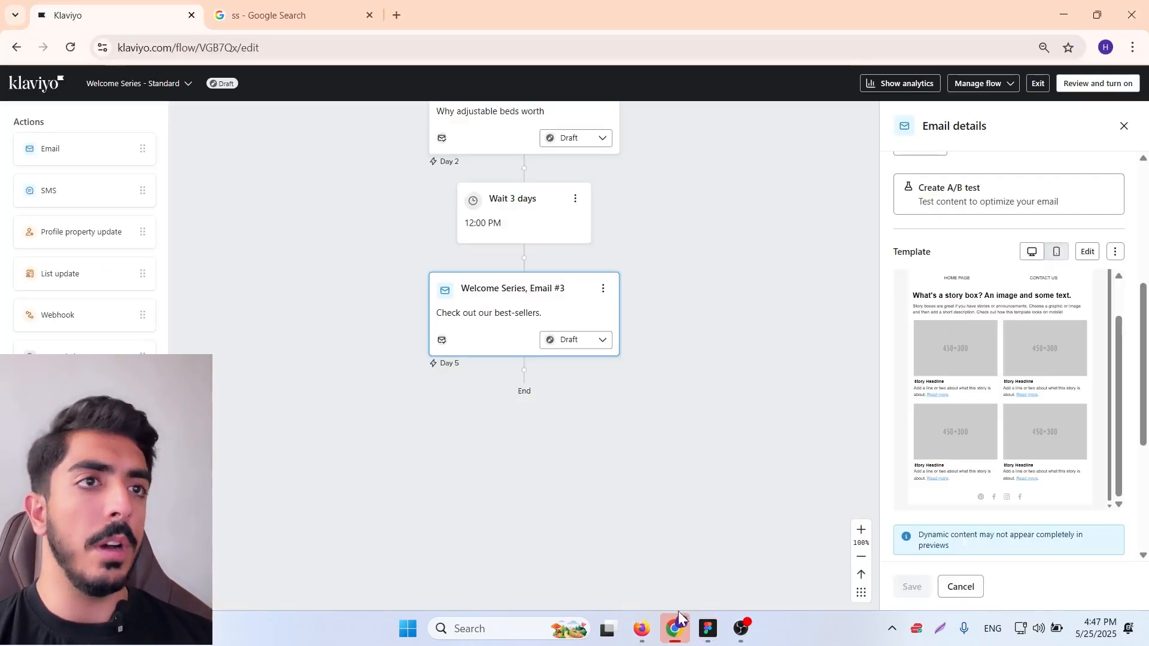
{"action": "scroll", "coordinate": [717, 323], "scroll_direction": "up", "scroll_amount": 10}
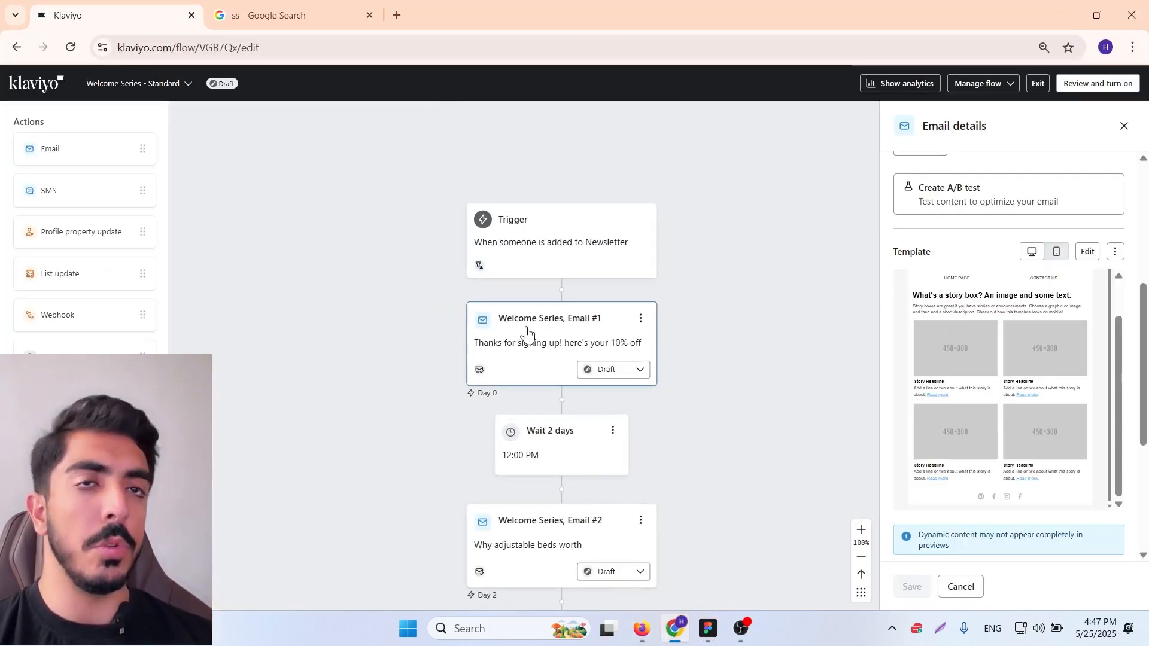
{"action": "left_click", "coordinate": [572, 337]}
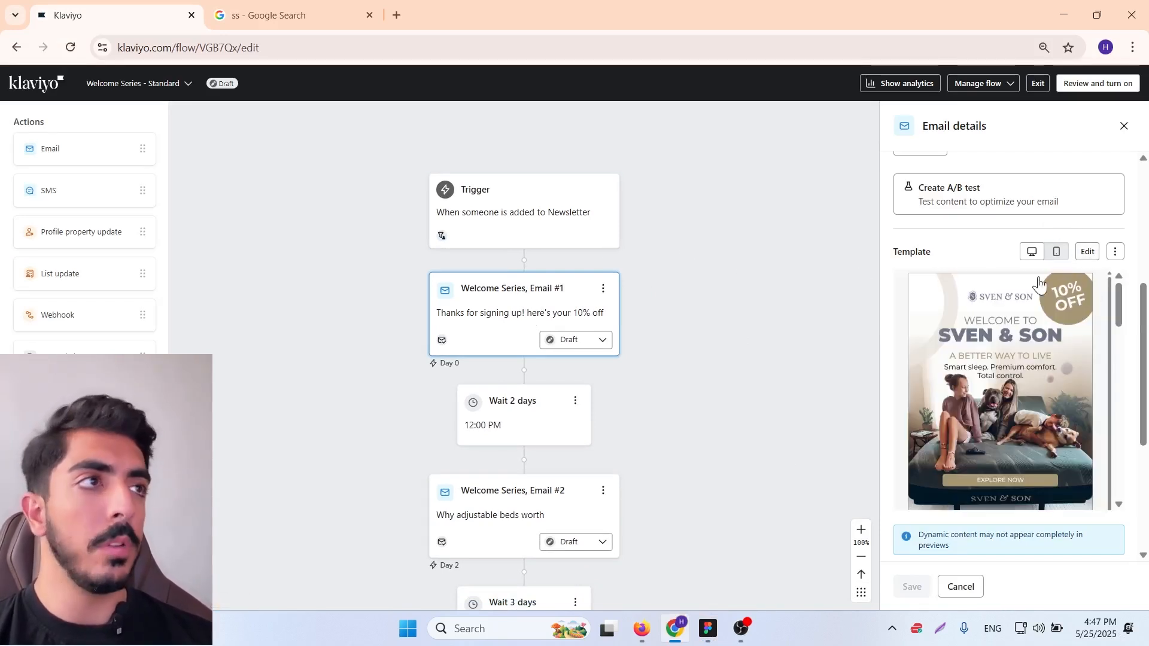
Open Email #1's template for editing, and switch to Firefox to look through the Sven & Son homepage for a page to link.
{"action": "left_click_drag", "start_coordinate": [688, 318], "coordinate": [774, 295]}
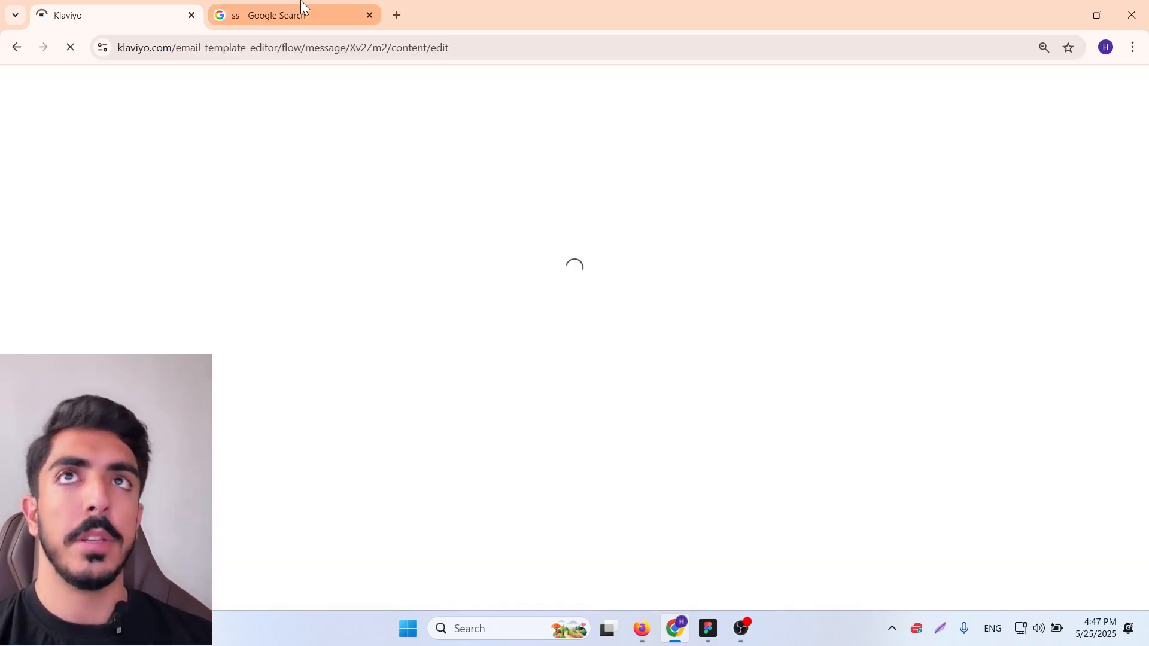
{"action": "left_click", "coordinate": [642, 629]}
{"action": "middle_click", "coordinate": [1081, 487]}
{"action": "middle_click", "coordinate": [1074, 292]}
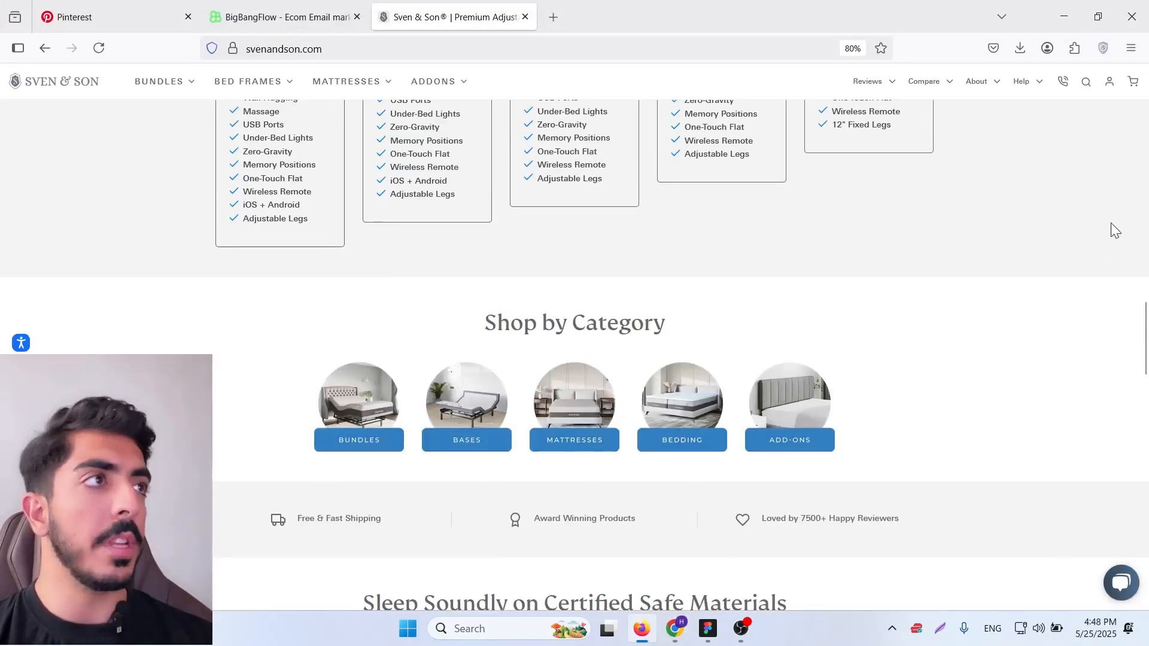
{"action": "left_click_drag", "start_coordinate": [1145, 352], "coordinate": [1146, 513]}
{"action": "middle_click", "coordinate": [954, 346]}
{"action": "middle_click", "coordinate": [975, 441]}
{"action": "middle_click", "coordinate": [975, 431]}
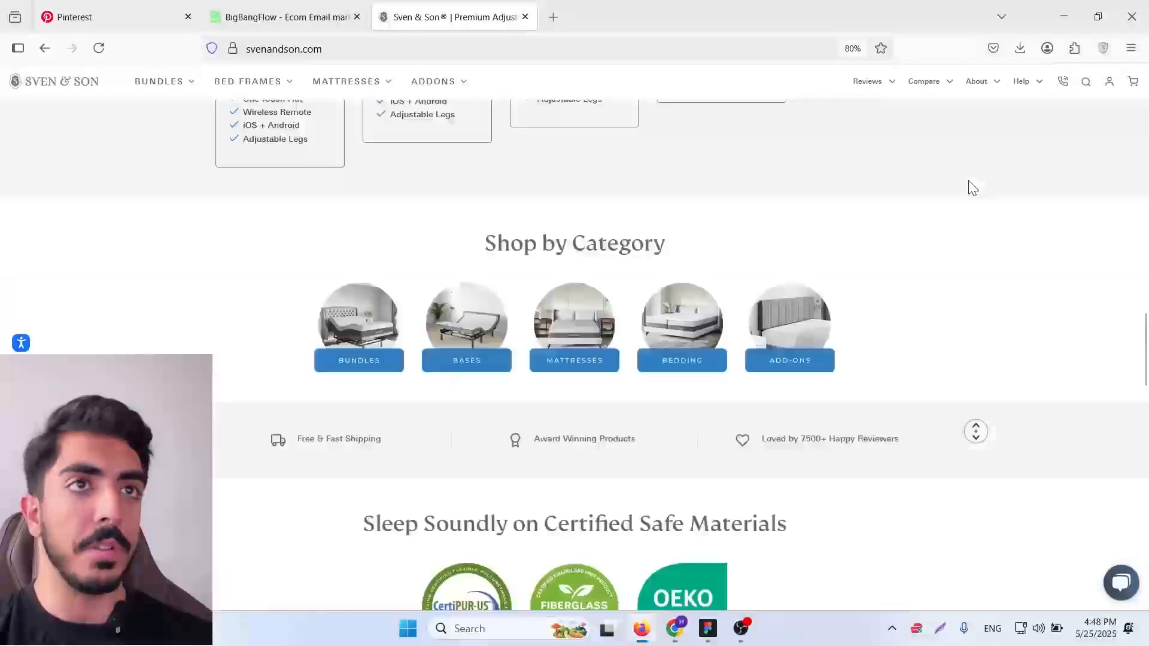
{"action": "middle_click", "coordinate": [967, 119]}
{"action": "mouse_move", "coordinate": [185, 115]}
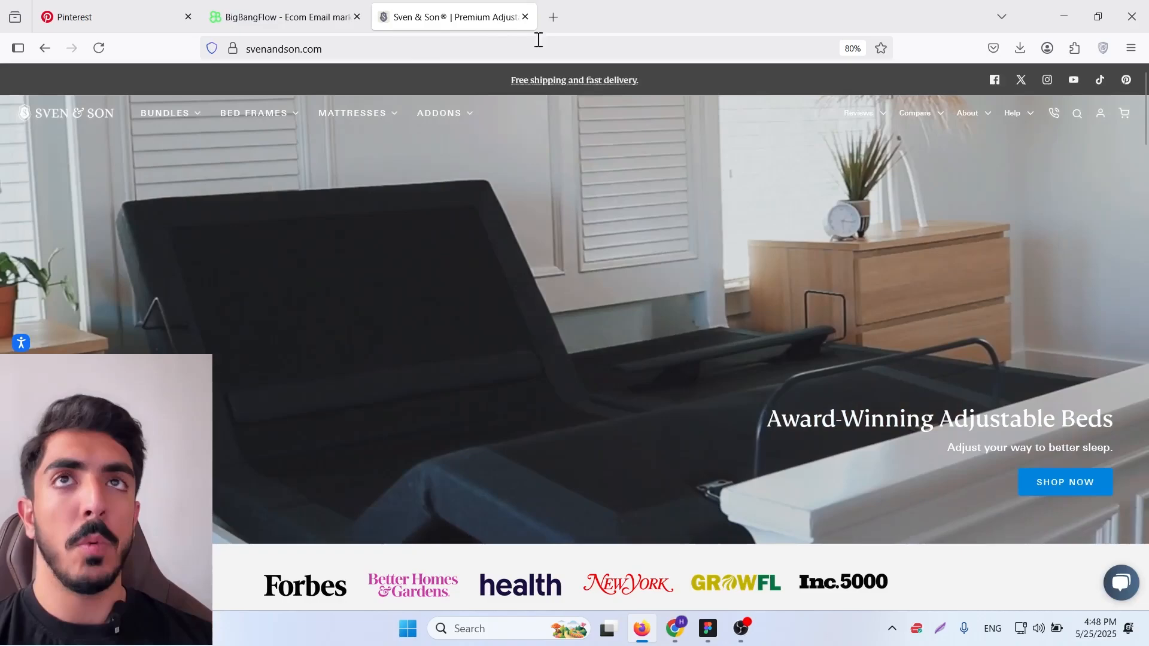
{"action": "left_click", "coordinate": [610, 44]}
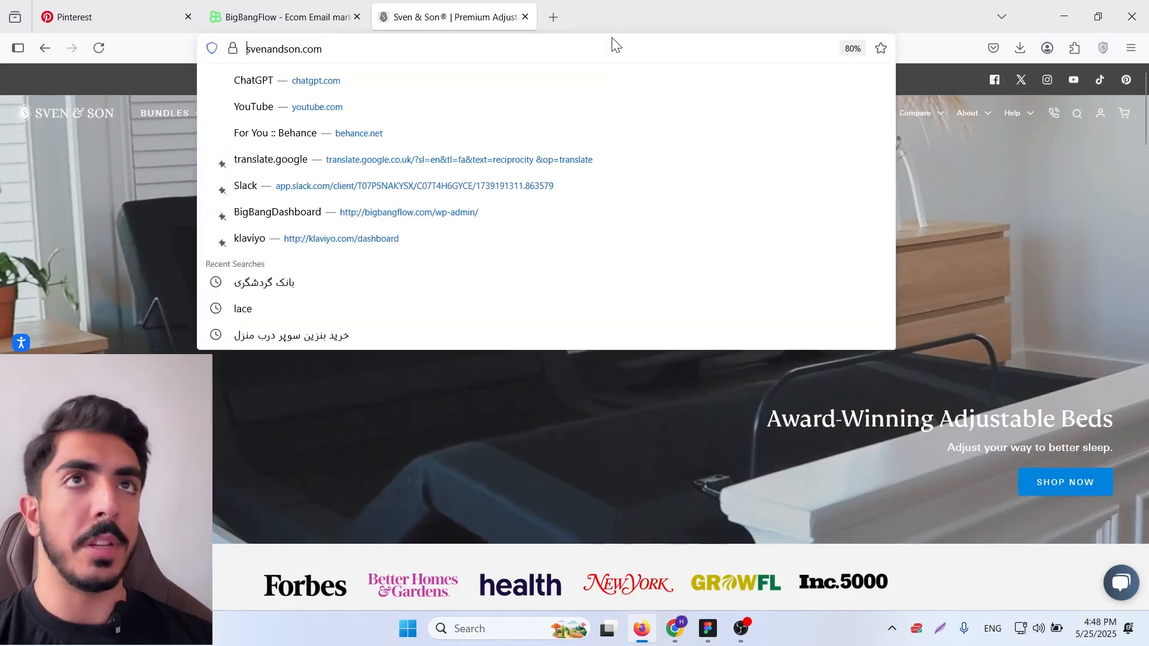
{"action": "left_click", "coordinate": [988, 563]}
{"action": "scroll", "coordinate": [982, 527], "scroll_direction": "down", "scroll_amount": 5}
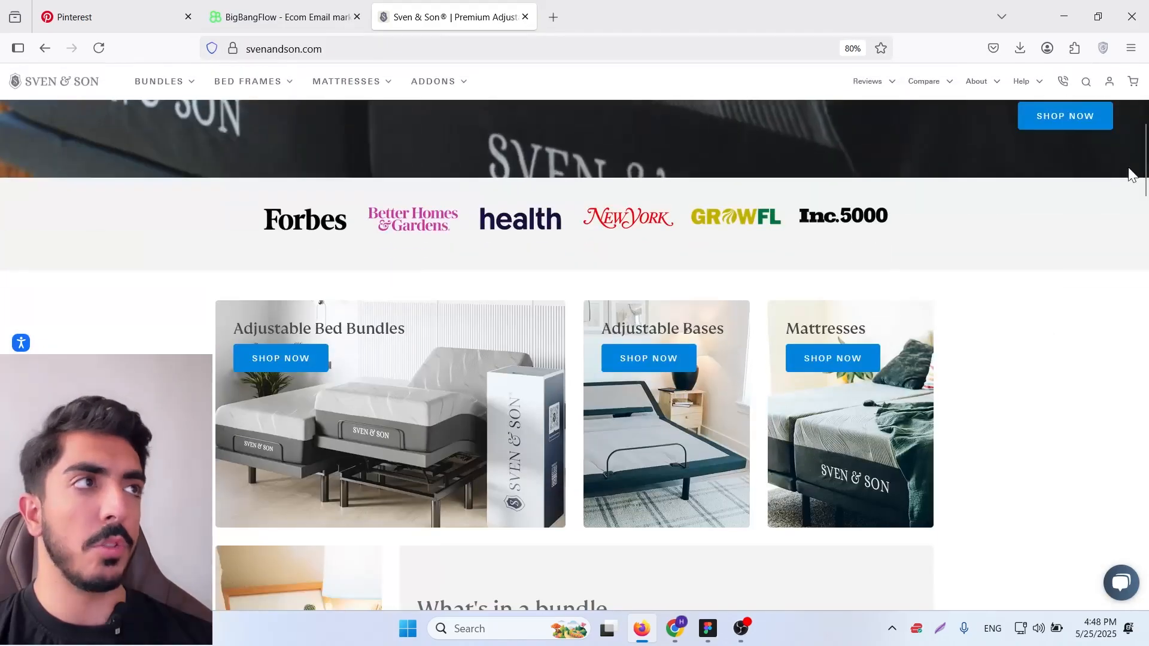
{"action": "left_click_drag", "start_coordinate": [1145, 157], "coordinate": [1146, 275]}
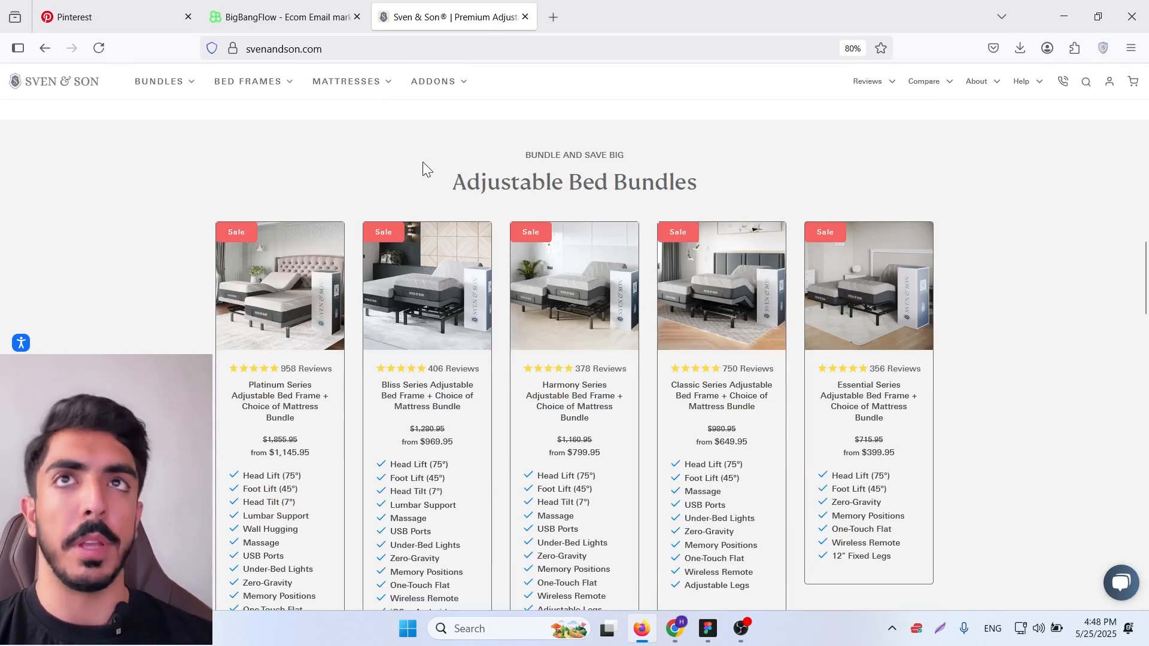
Open the Sven & Son collection of all bundles and copy its web address.
{"action": "mouse_move", "coordinate": [174, 88]}
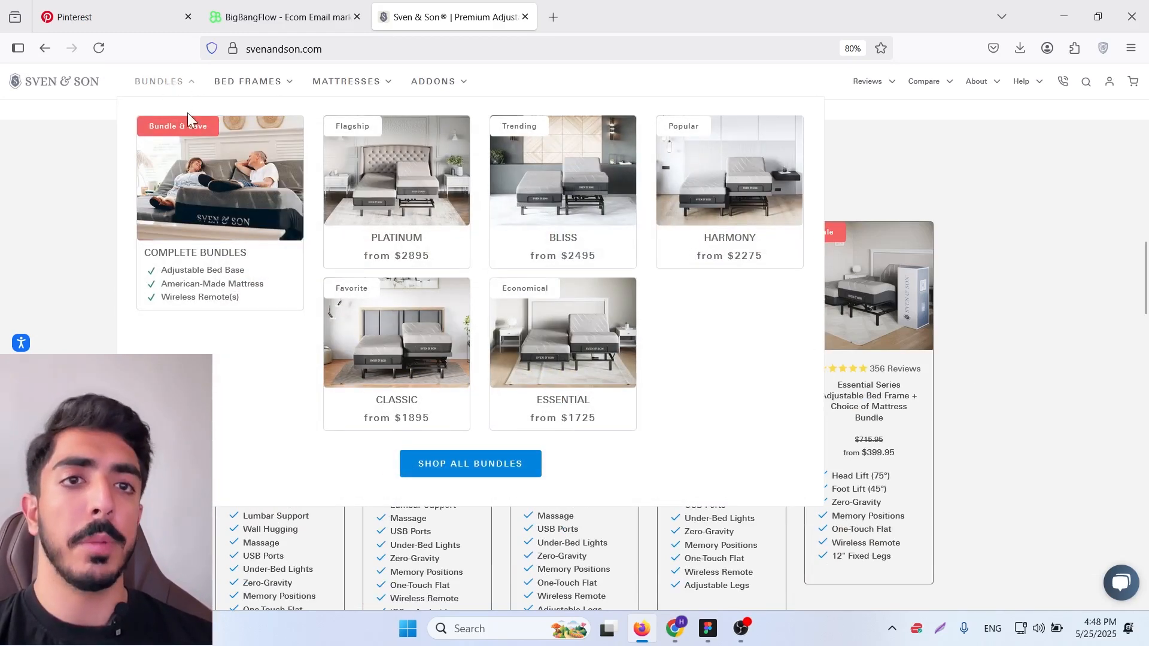
{"action": "left_click", "coordinate": [483, 471]}
{"action": "scroll", "coordinate": [742, 357], "scroll_direction": "down", "scroll_amount": 5}
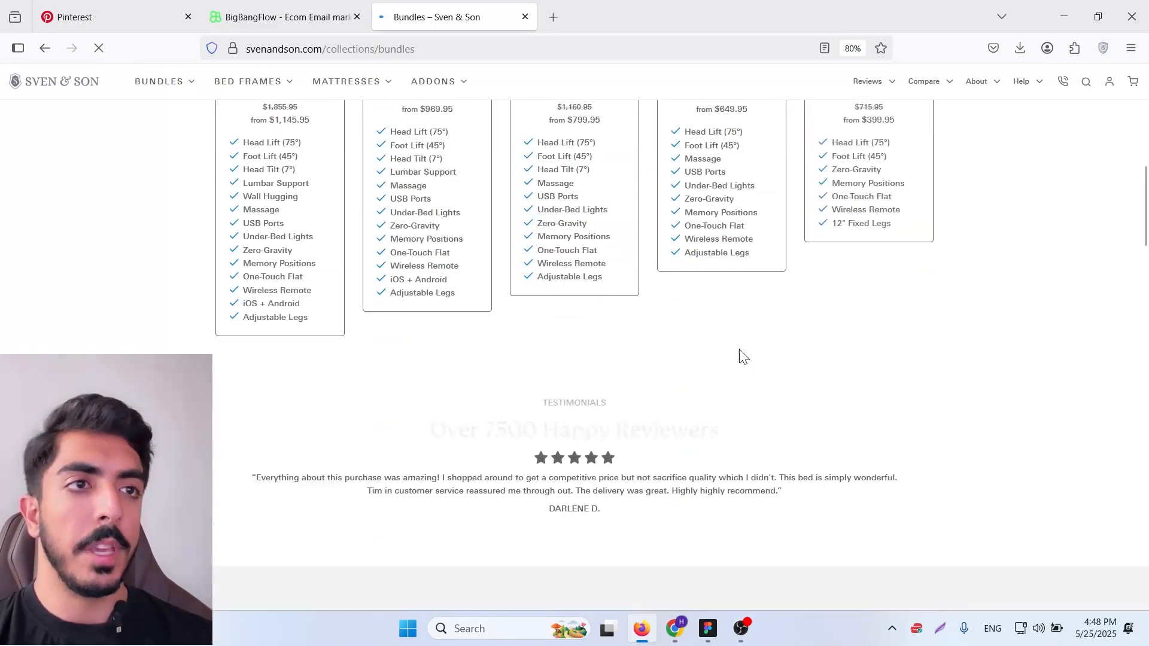
{"action": "scroll", "coordinate": [743, 357], "scroll_direction": "up", "scroll_amount": 5}
{"action": "left_click", "coordinate": [448, 42]}
{"action": "key", "text": "super+c"}
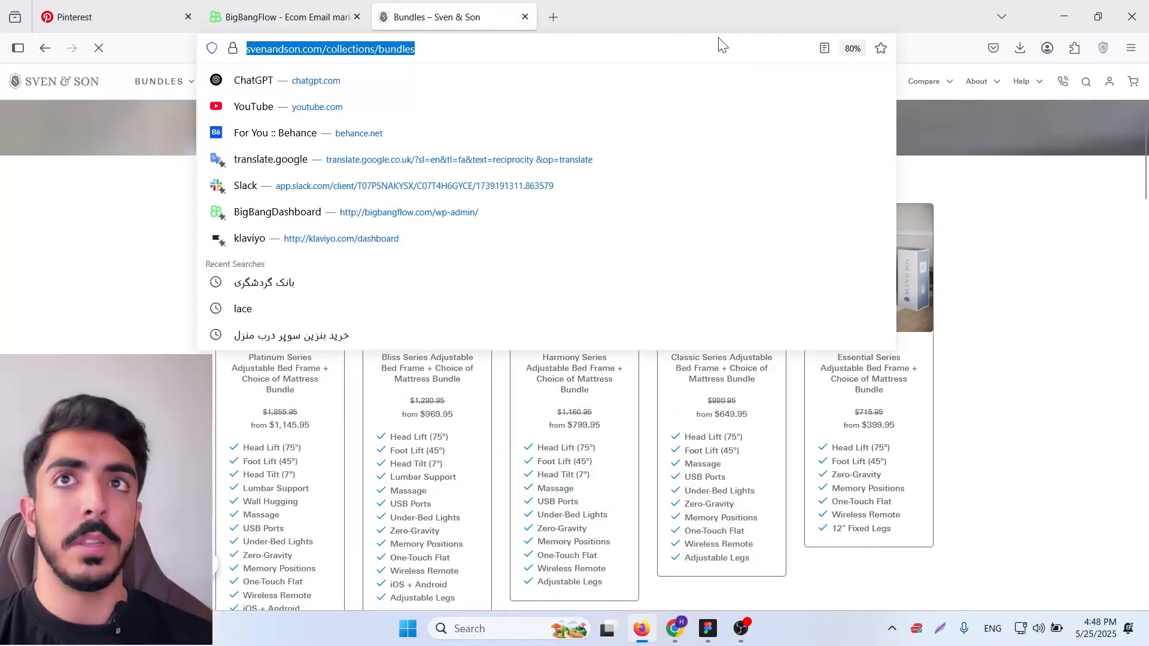
{"action": "left_click", "coordinate": [440, 17]}
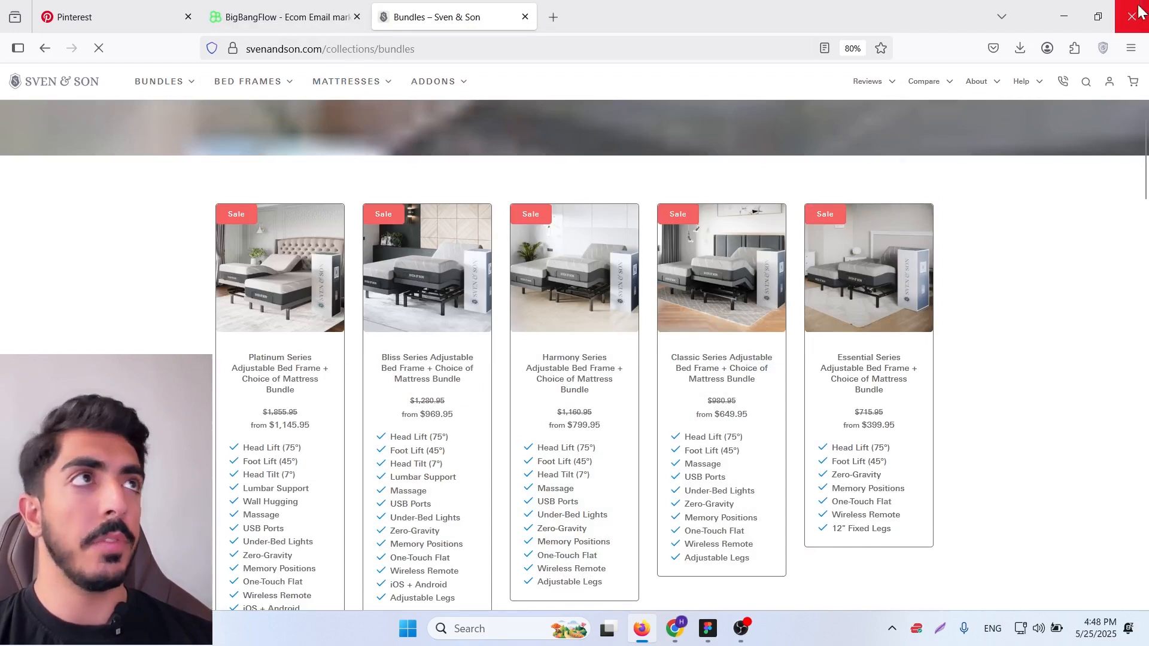
Return to Klaviyo and paste the svenandson.com/collections/bundles address as the link of Email #1's upper image.
{"action": "left_click", "coordinate": [1064, 17]}
{"action": "left_click", "coordinate": [709, 333]}
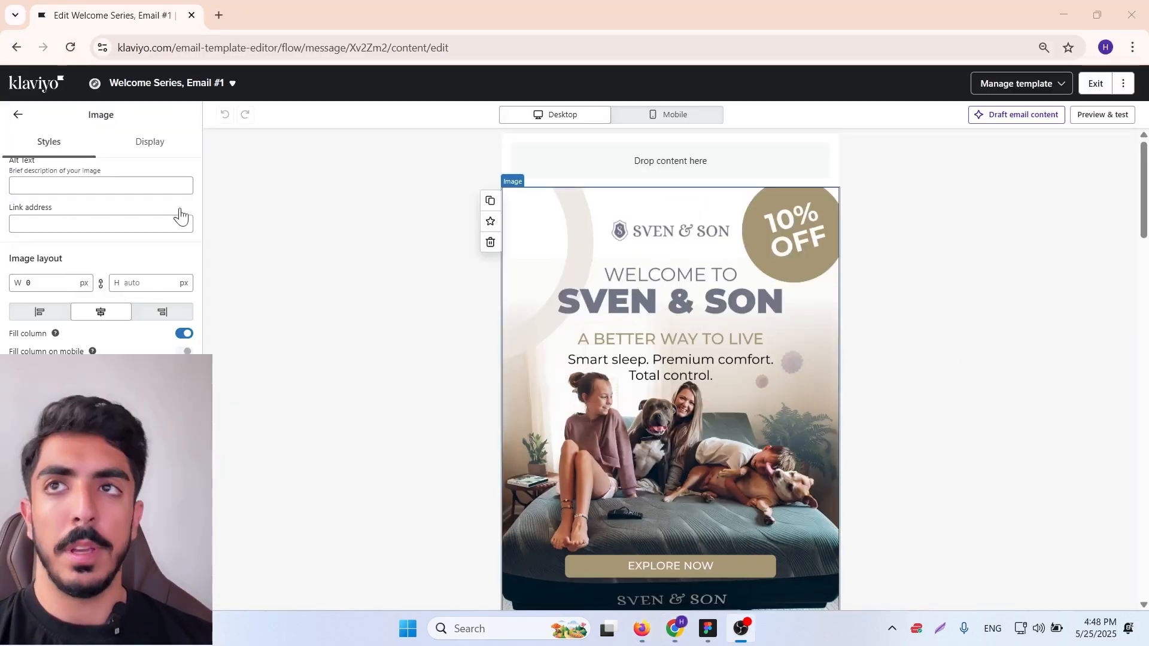
{"action": "left_click", "coordinate": [103, 224]}
{"action": "right_click", "coordinate": [66, 229]}
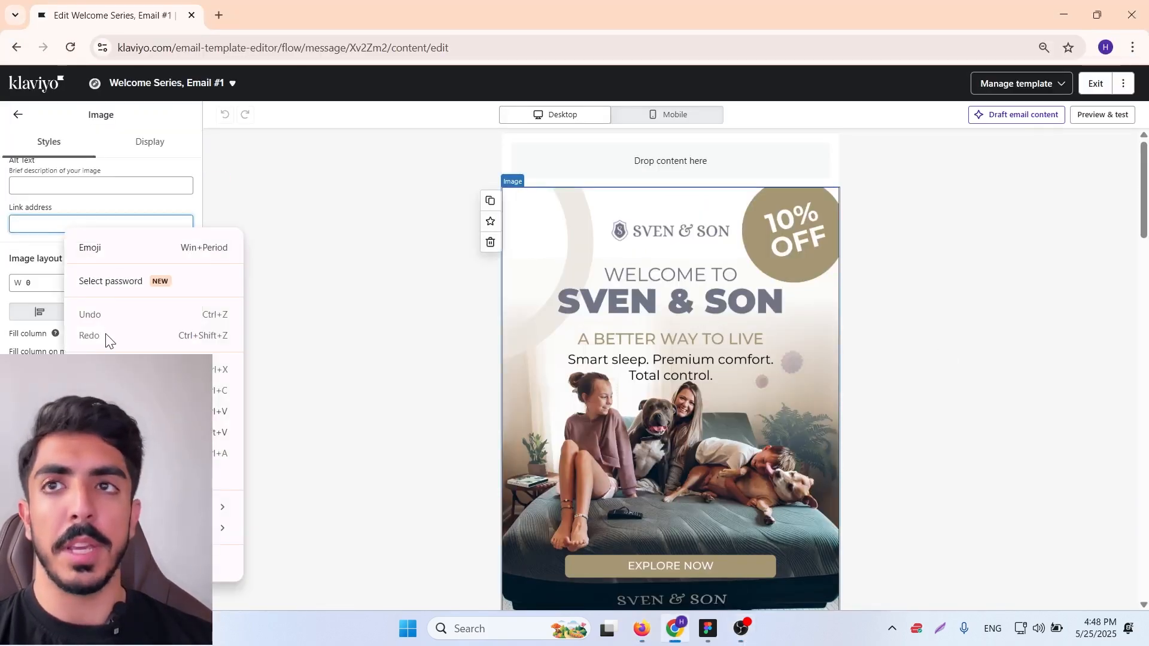
{"action": "left_click", "coordinate": [110, 412]}
{"action": "left_click", "coordinate": [371, 412]}
Select the lower image of Email #1, then leave the template editor and return to the flow.
{"action": "scroll", "coordinate": [724, 411], "scroll_direction": "down", "scroll_amount": 14}
{"action": "left_click", "coordinate": [688, 360]}
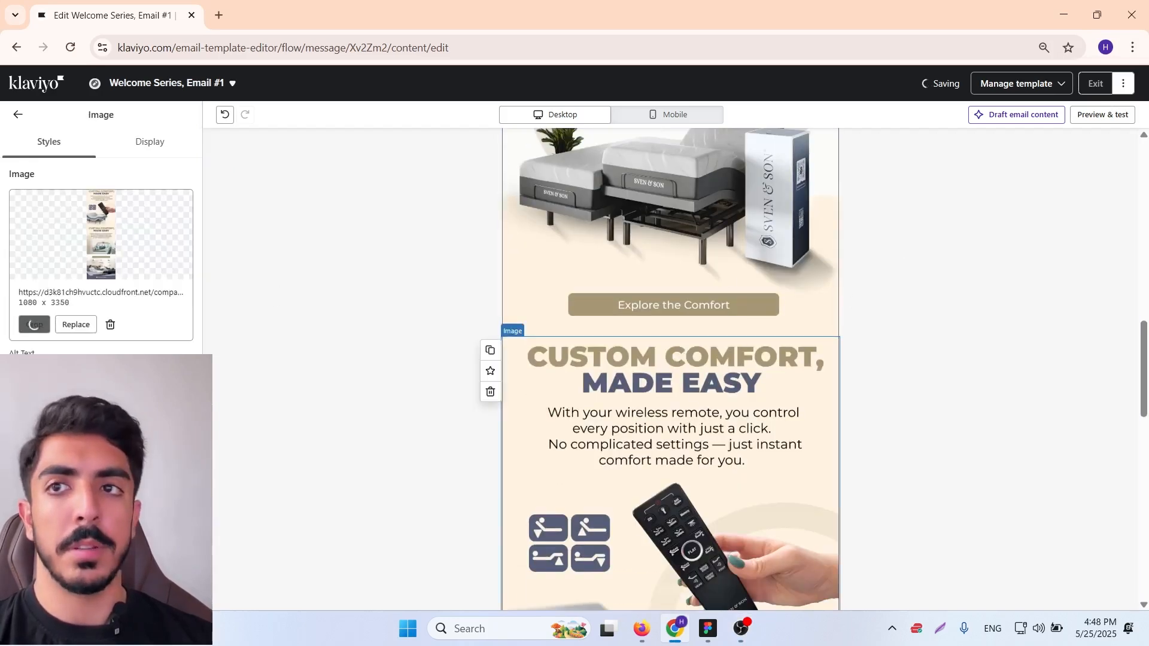
{"action": "left_click", "coordinate": [946, 287]}
{"action": "scroll", "coordinate": [970, 258], "scroll_direction": "up", "scroll_amount": 11}
{"action": "left_click", "coordinate": [1096, 87]}
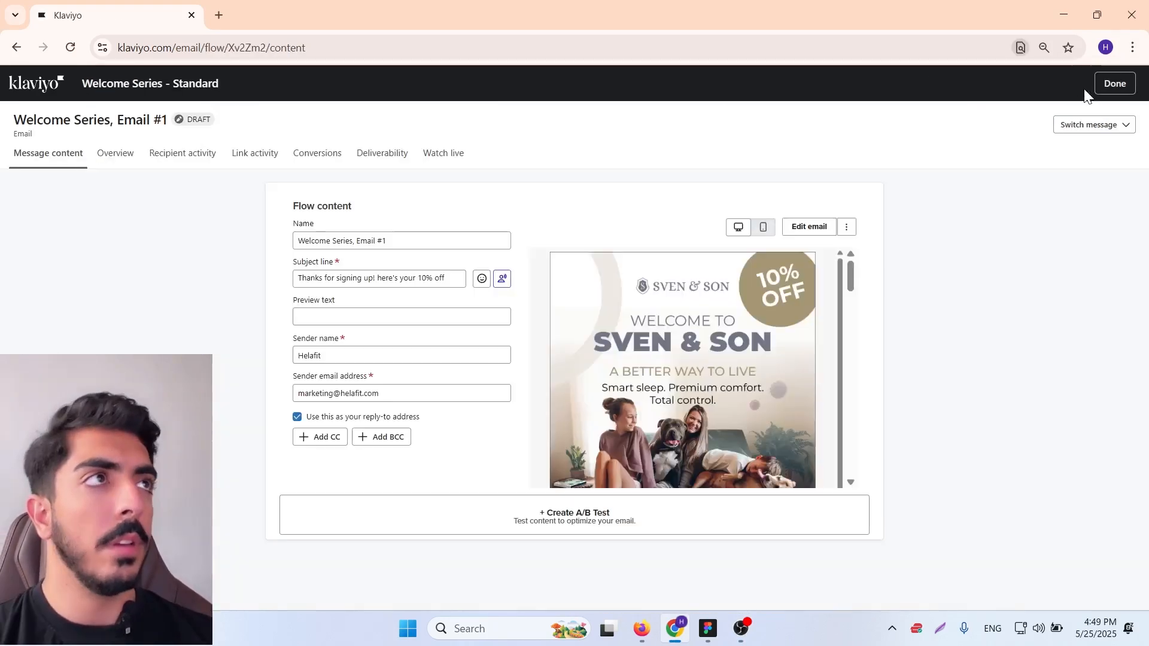
{"action": "left_click", "coordinate": [1115, 88]}
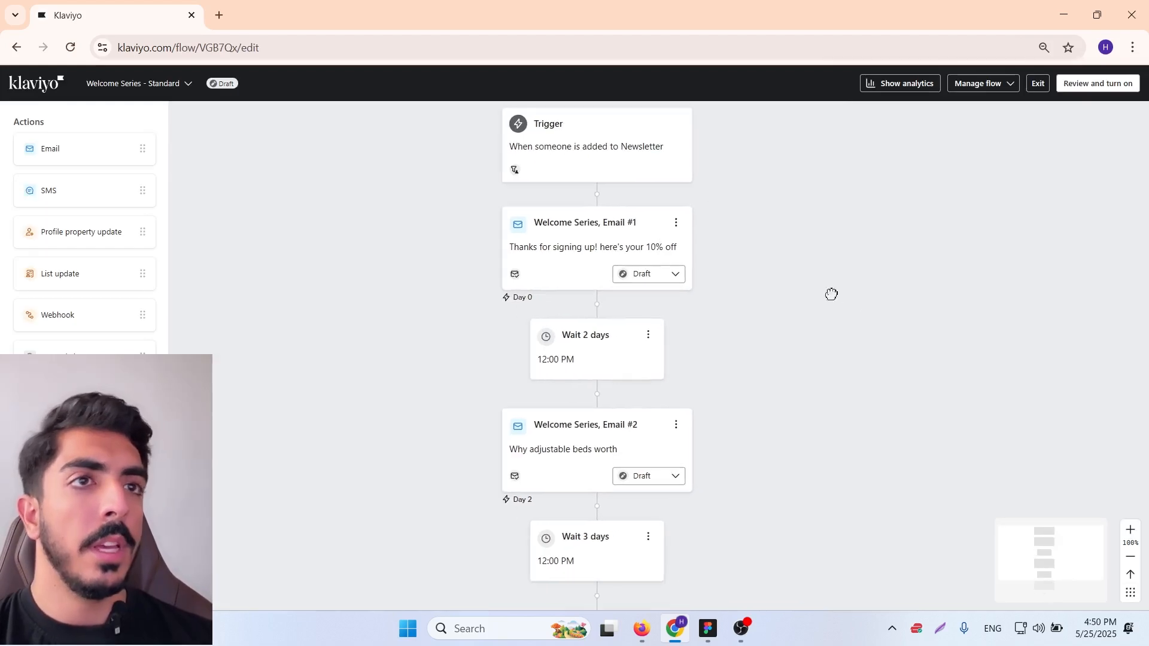
Open Email #2's details to check its template, then open Email #3.
{"action": "left_click", "coordinate": [628, 437]}
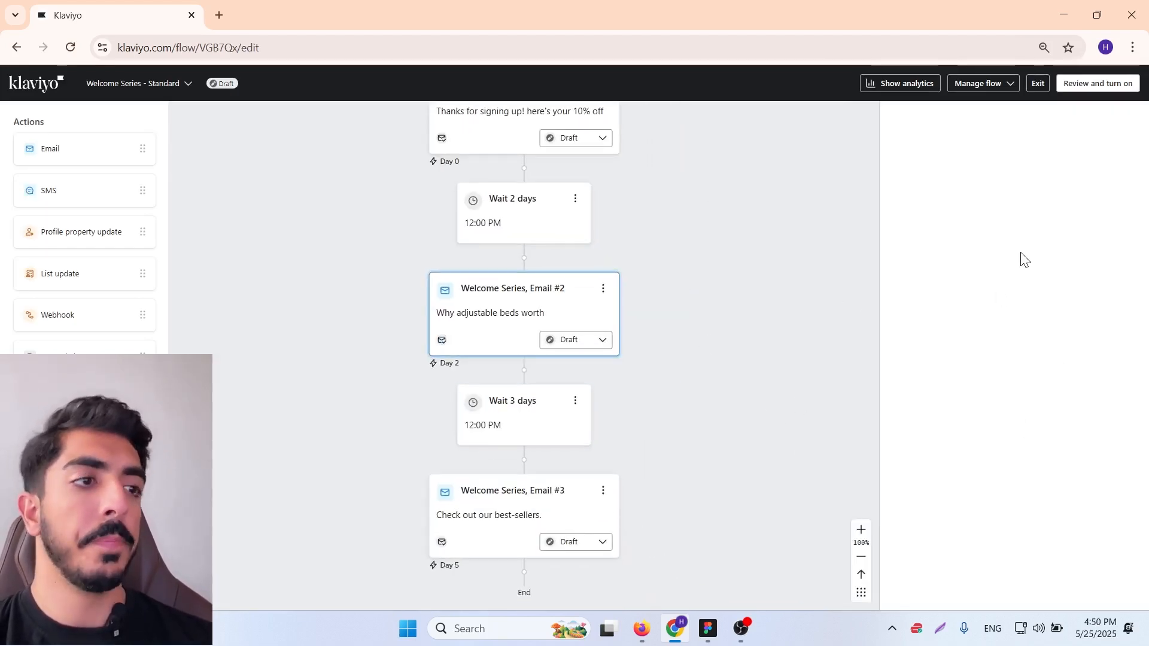
{"action": "scroll", "coordinate": [748, 353], "scroll_direction": "down", "scroll_amount": 3}
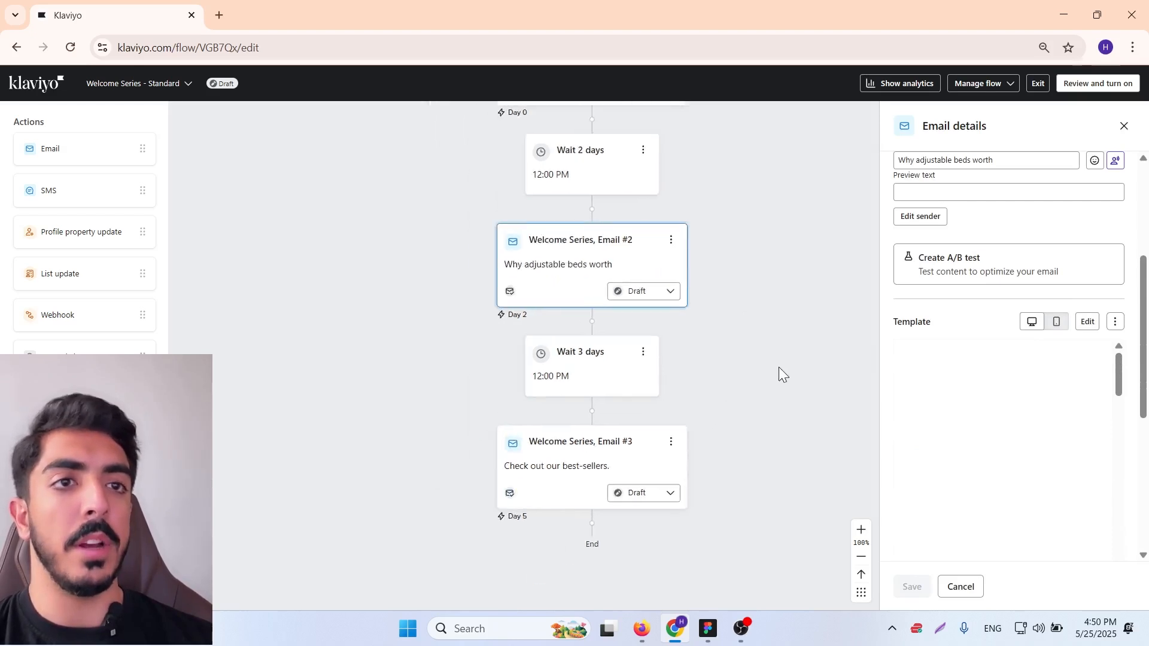
{"action": "left_click", "coordinate": [583, 444]}
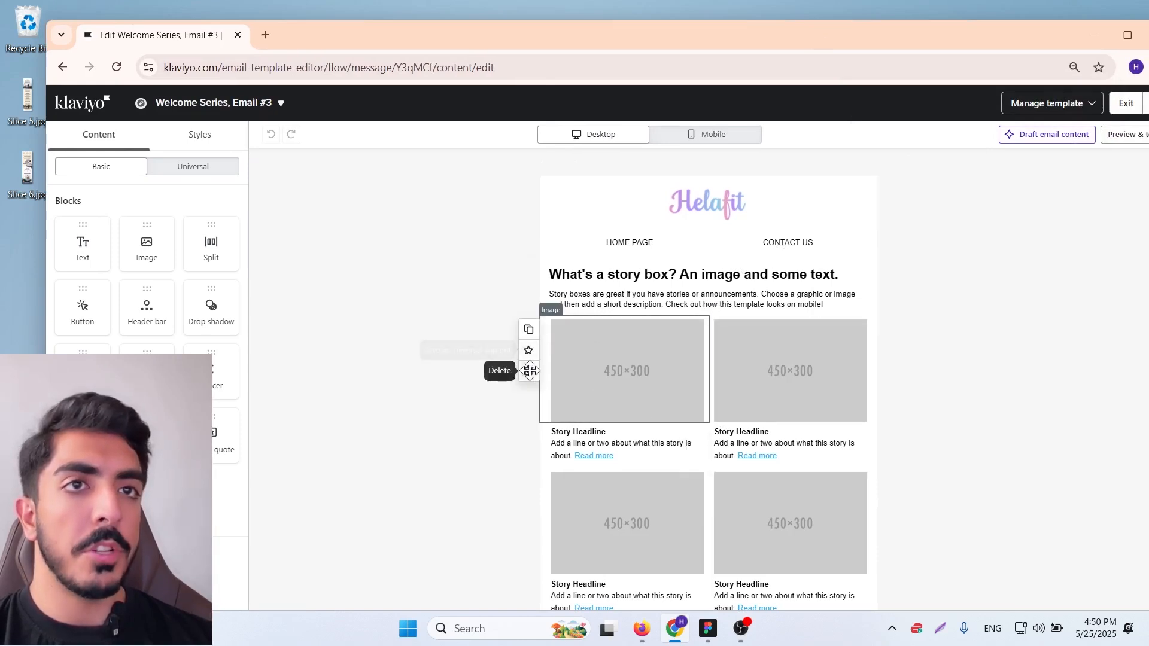
Delete the 450×300 placeholder images from the story boxes in Email #3's template.
{"action": "left_click", "coordinate": [529, 370]}
{"action": "left_click", "coordinate": [698, 371]}
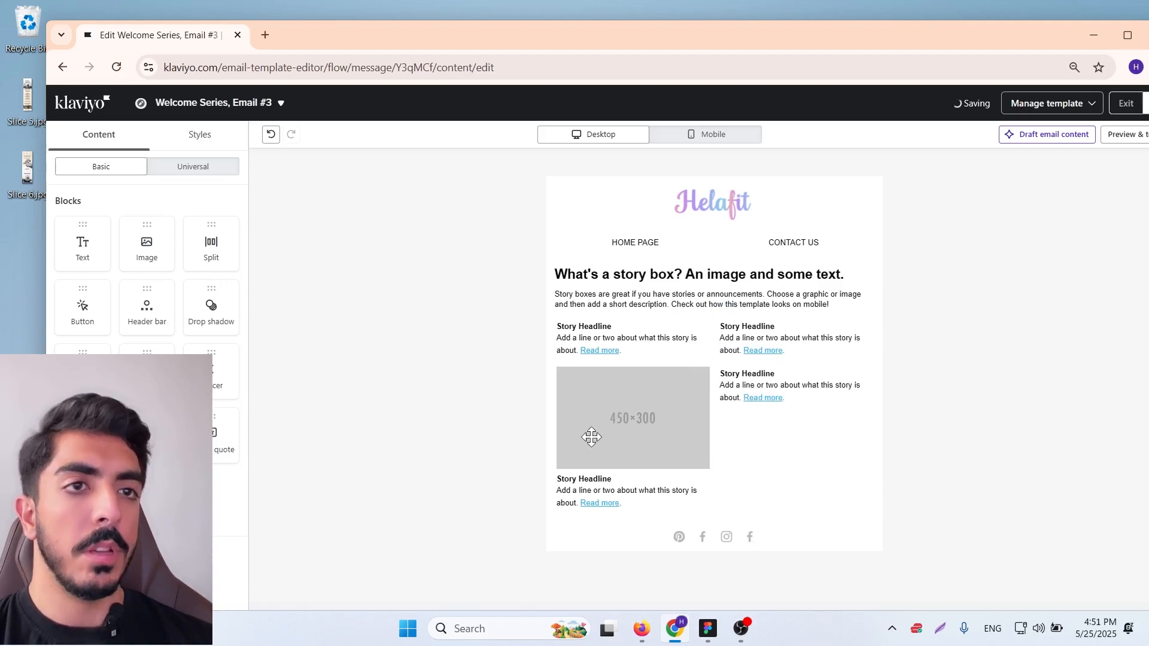
{"action": "left_click", "coordinate": [538, 416]}
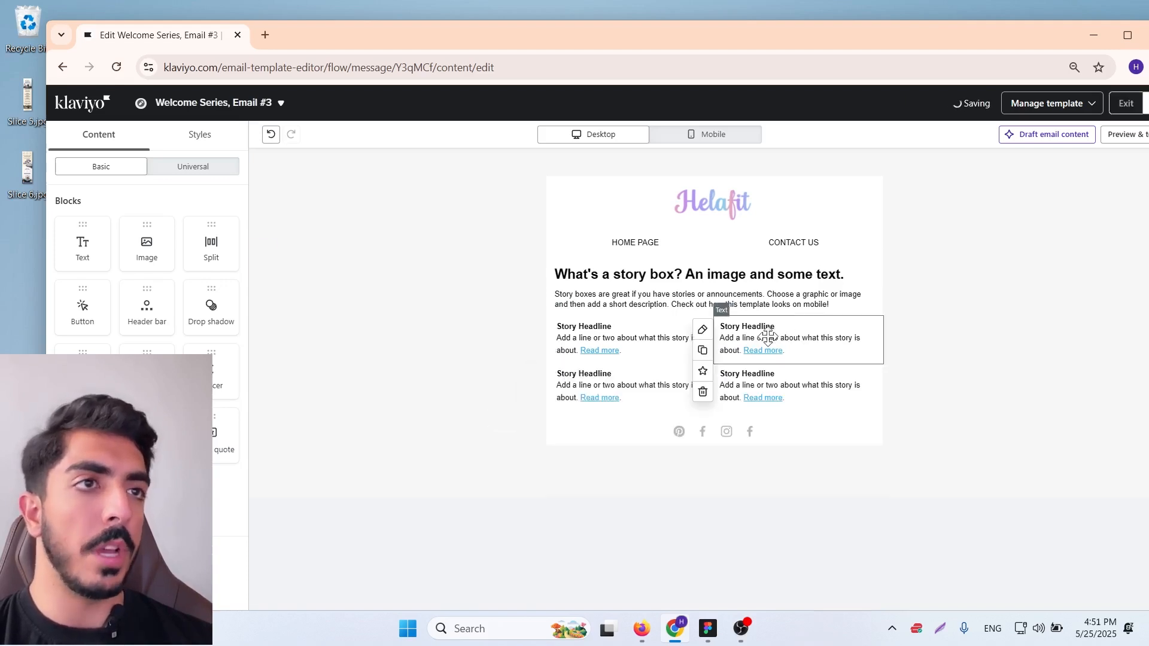
Delete the Story Headline text blocks and remove the emptied two-column section.
{"action": "left_click", "coordinate": [703, 393]}
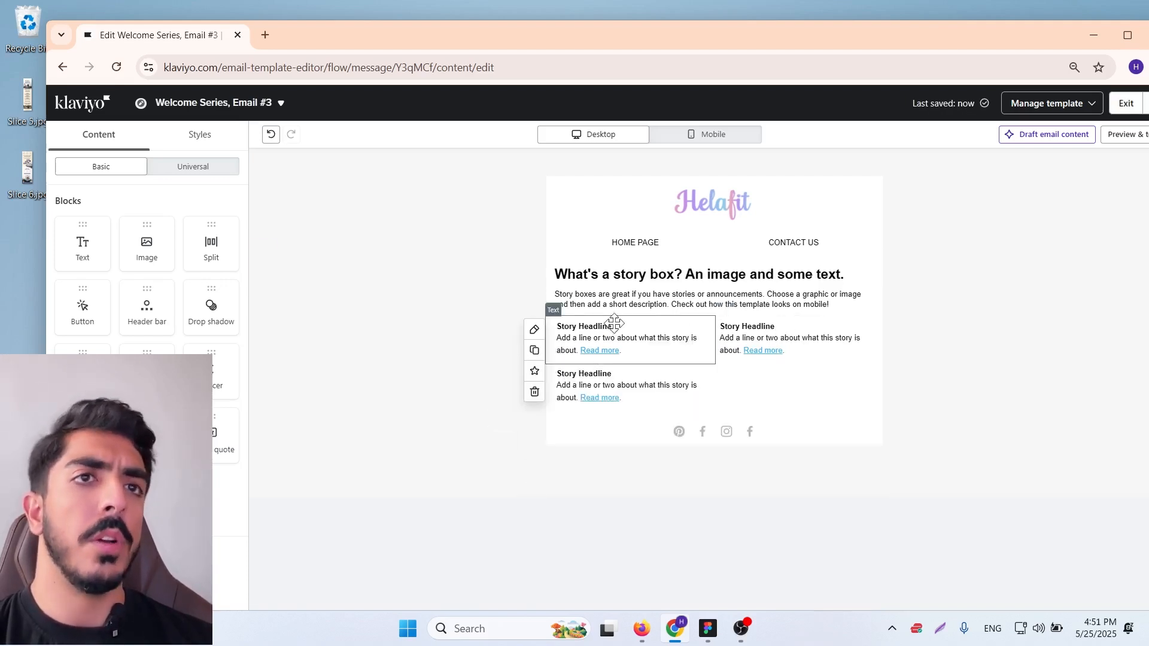
{"action": "left_click", "coordinate": [534, 396]}
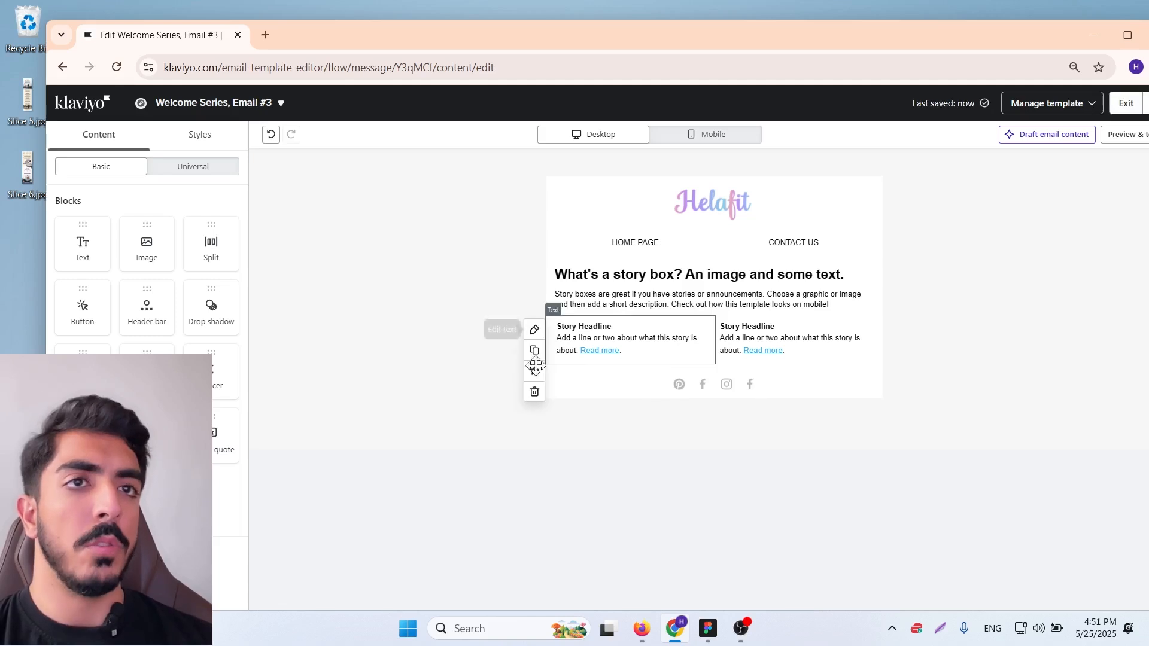
{"action": "left_click", "coordinate": [532, 394]}
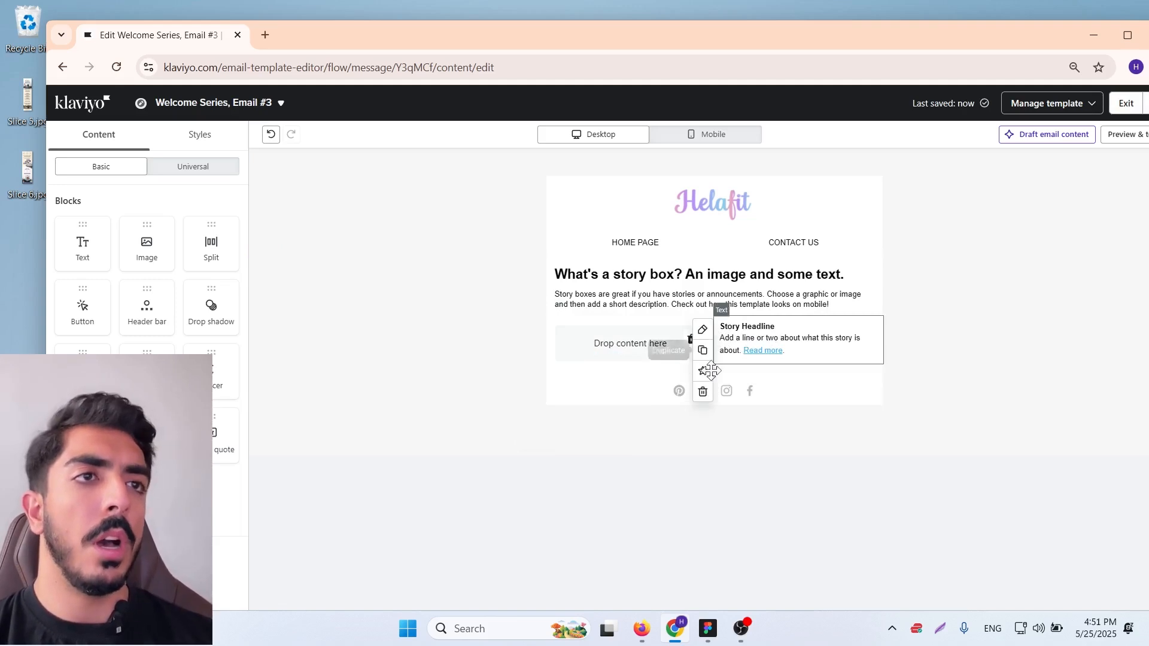
{"action": "left_click", "coordinate": [704, 391]}
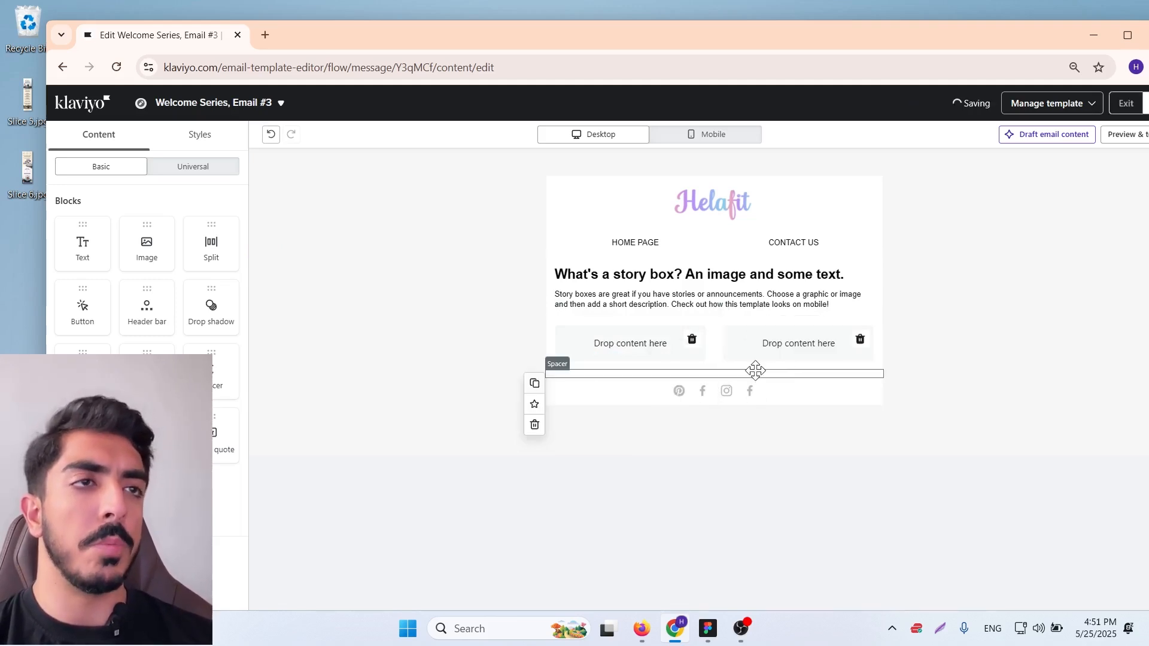
{"action": "left_click", "coordinate": [857, 339]}
{"action": "left_click", "coordinate": [860, 339]}
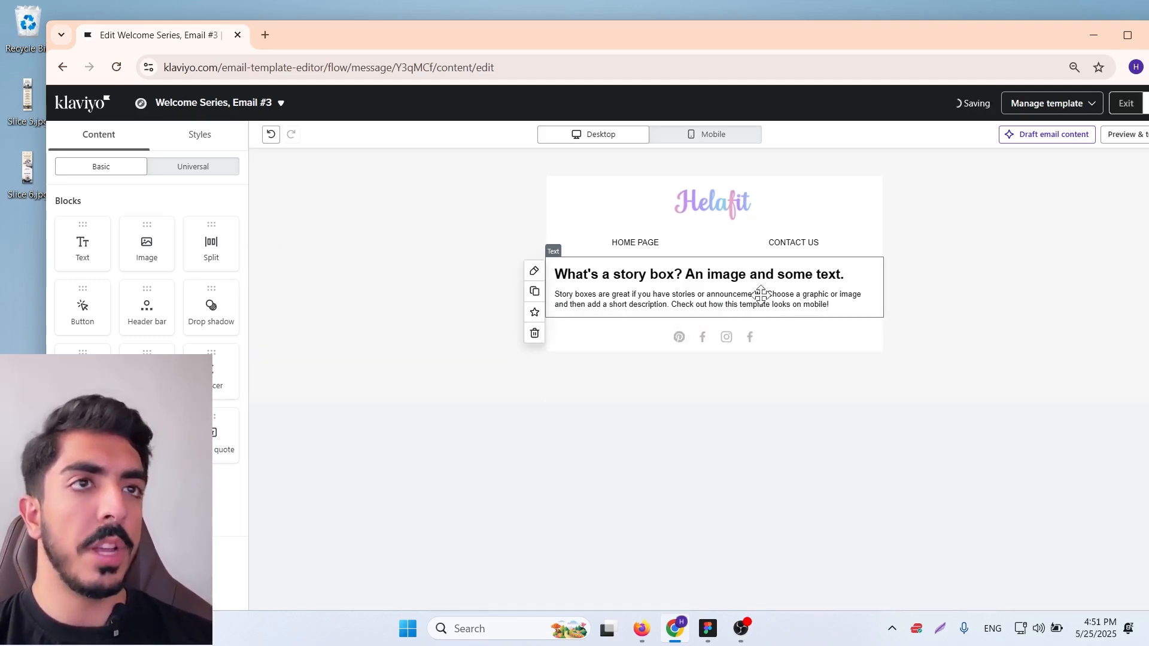
Clear the remaining content above the social links, and insert an image block filled with Slice 5.jpg from the desktop.
{"action": "left_click", "coordinate": [551, 318]}
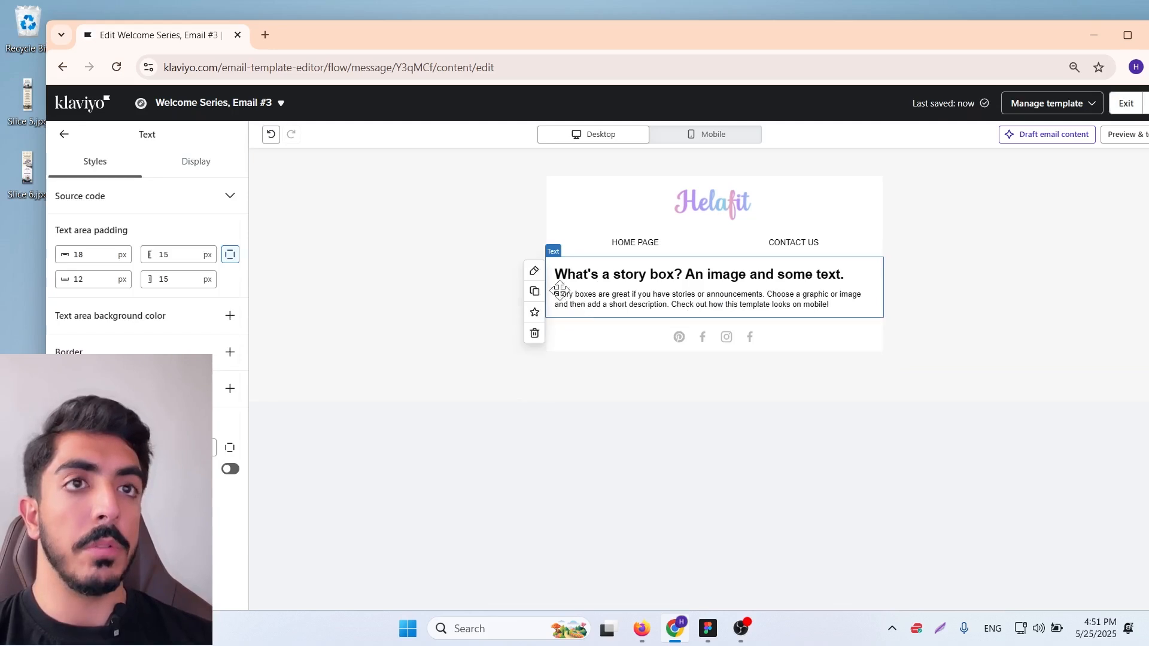
{"action": "left_click", "coordinate": [535, 333]}
{"action": "left_click_drag", "start_coordinate": [150, 240], "coordinate": [749, 222]}
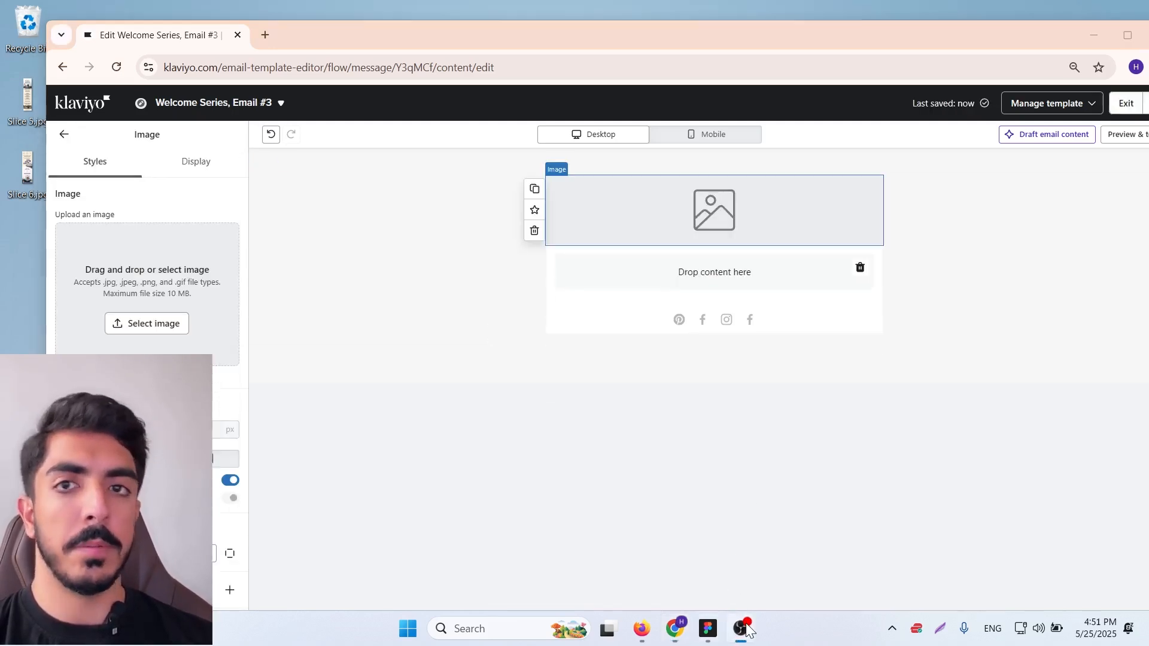
{"action": "left_click_drag", "start_coordinate": [27, 99], "coordinate": [189, 289]}
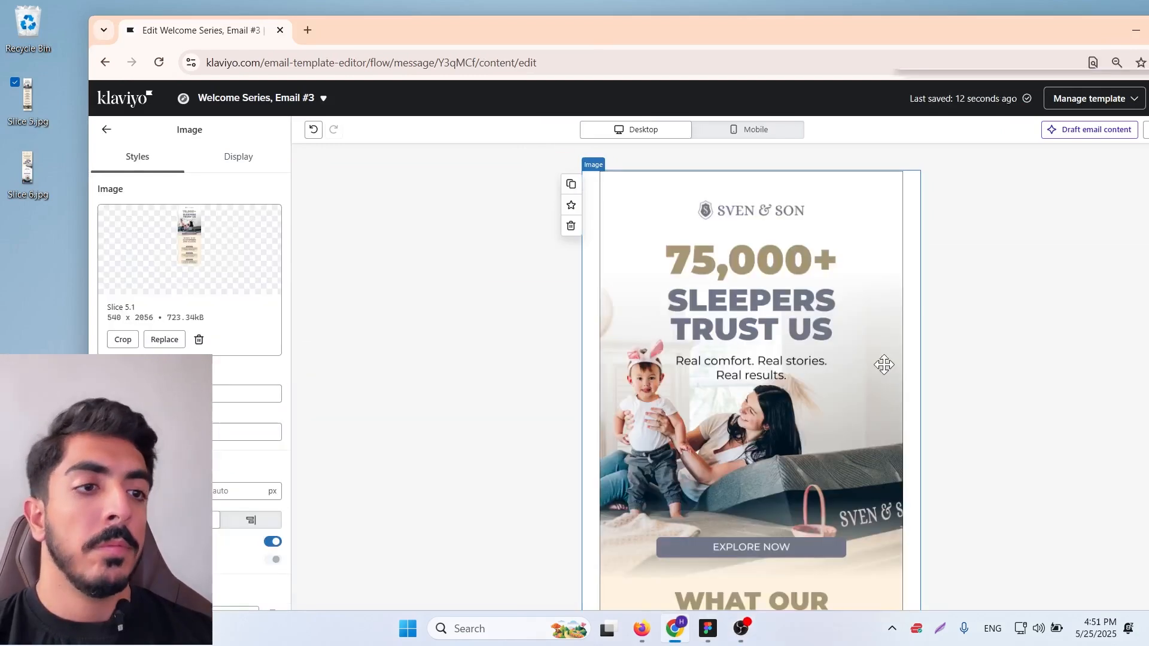
Add a second image block directly below the first and upload Slice 6.jpg from the desktop into it.
{"action": "key", "text": "ctrl+f"}
{"action": "left_click", "coordinate": [1139, 96]}
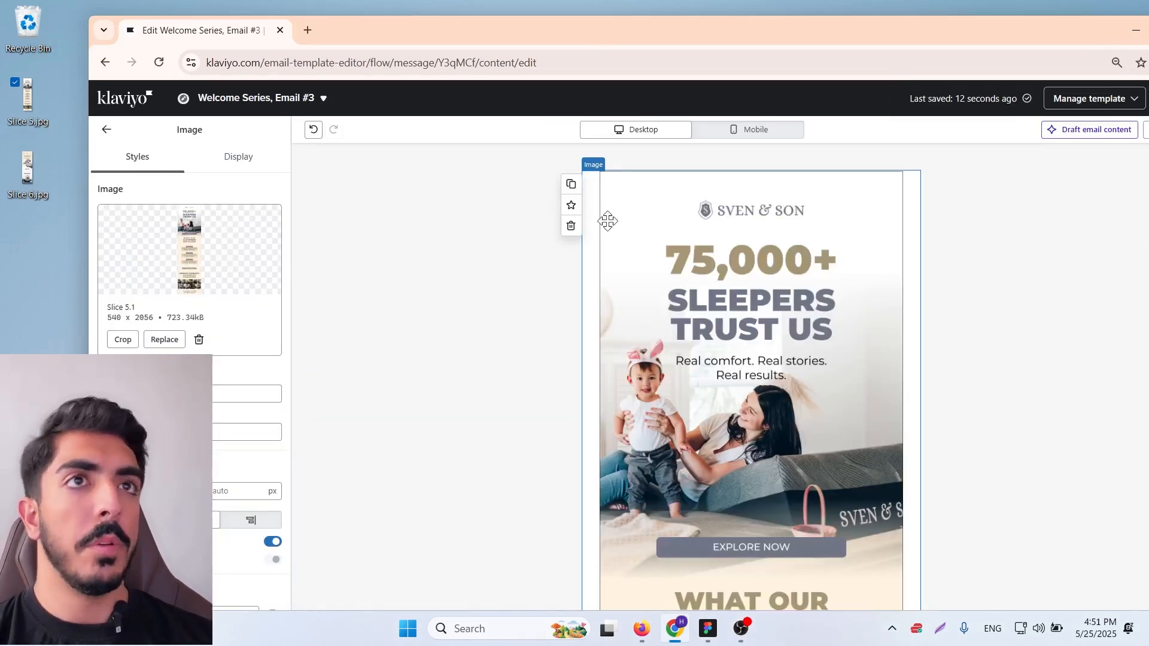
{"action": "left_click", "coordinate": [571, 184]}
{"action": "scroll", "coordinate": [812, 396], "scroll_direction": "up", "scroll_amount": 10}
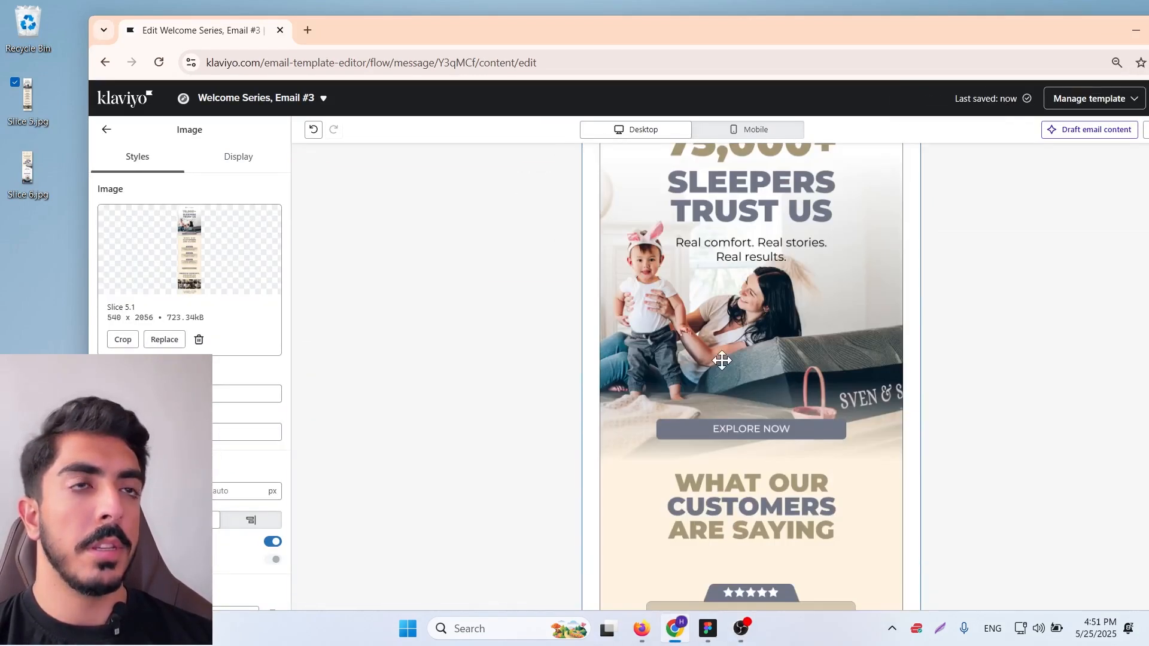
{"action": "left_click_drag", "start_coordinate": [58, 198], "coordinate": [769, 467]}
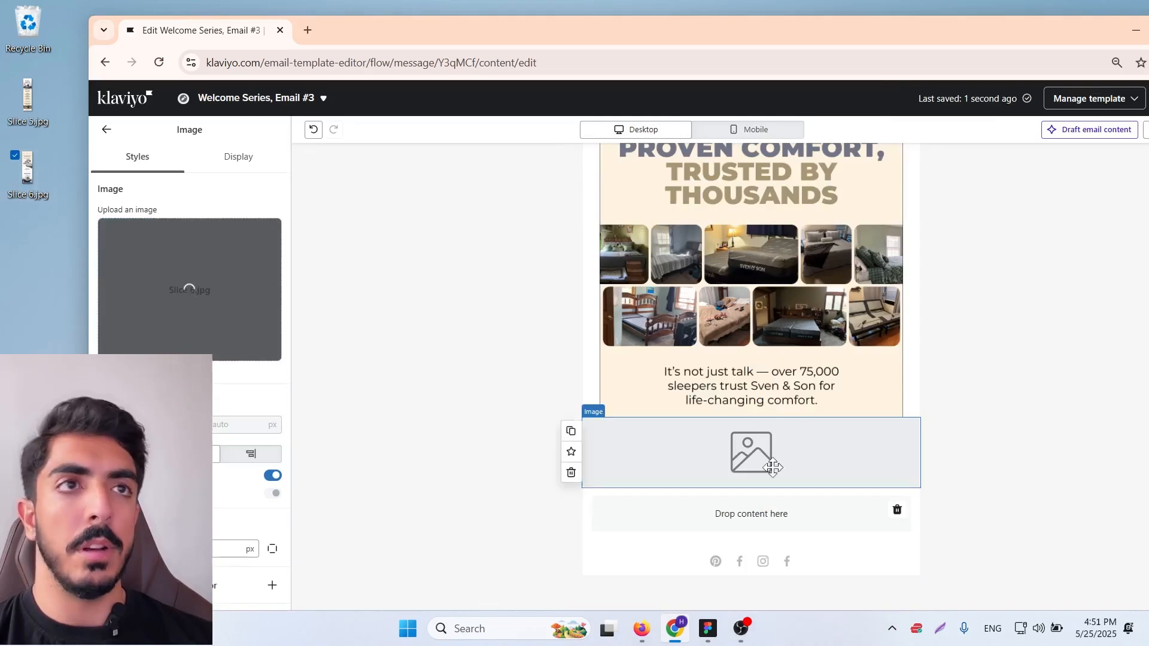
{"action": "scroll", "coordinate": [849, 412], "scroll_direction": "up", "scroll_amount": 1}
{"action": "scroll", "coordinate": [845, 404], "scroll_direction": "up", "scroll_amount": 6}
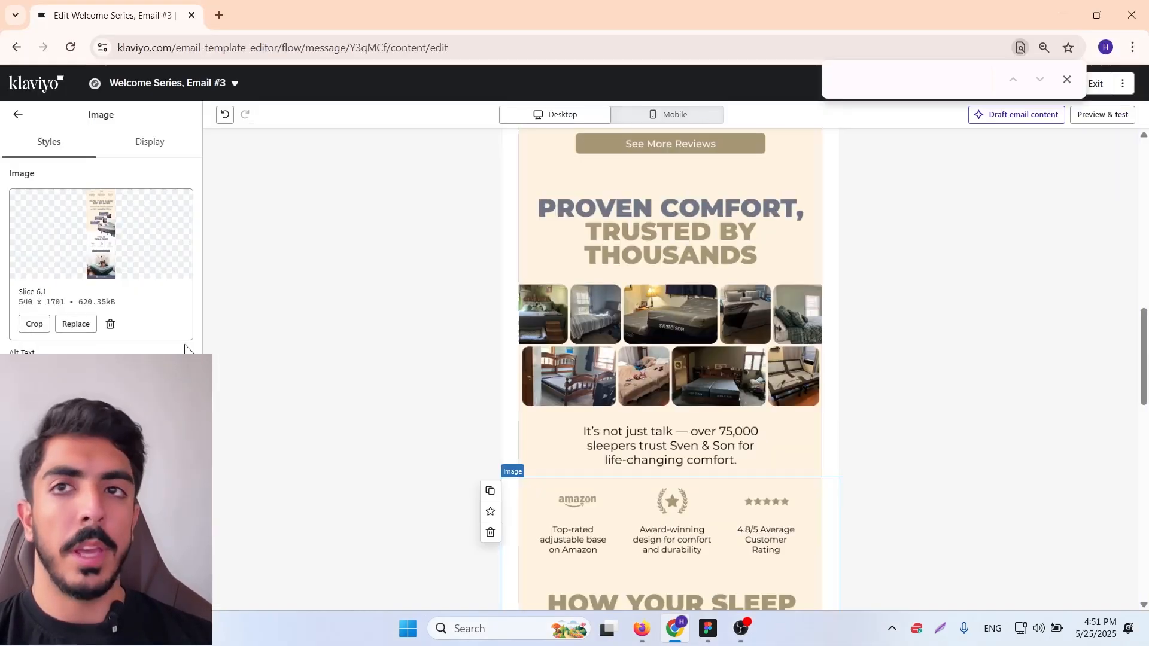
{"action": "scroll", "coordinate": [181, 343], "scroll_direction": "down", "scroll_amount": 2}
{"action": "left_click", "coordinate": [87, 270]}
{"action": "right_click", "coordinate": [87, 270]}
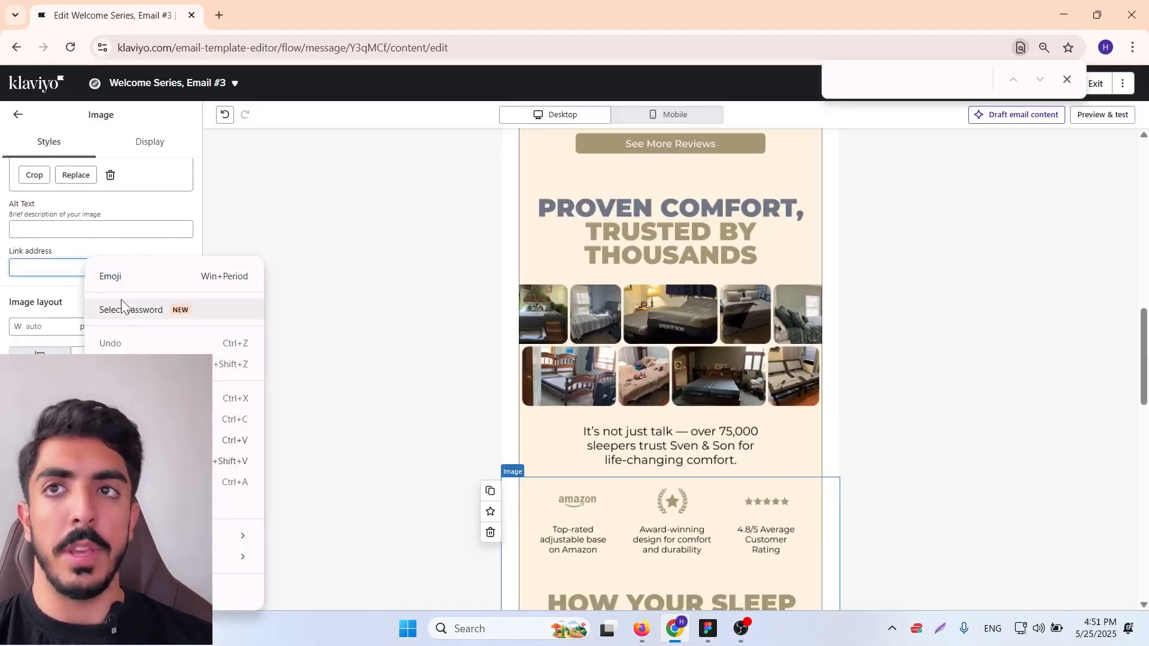
{"action": "left_click", "coordinate": [150, 440]}
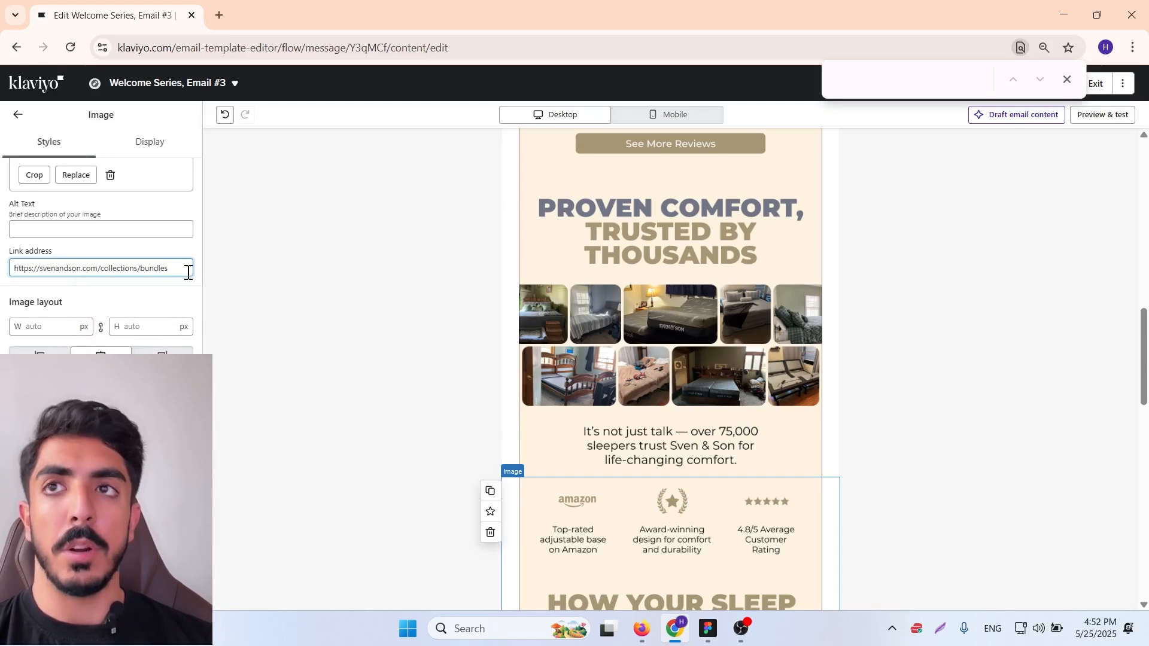
{"action": "left_click_drag", "start_coordinate": [188, 273], "coordinate": [11, 269]}
{"action": "key", "text": "super+c"}
{"action": "scroll", "coordinate": [649, 341], "scroll_direction": "up", "scroll_amount": 2}
{"action": "left_click", "coordinate": [649, 342]}
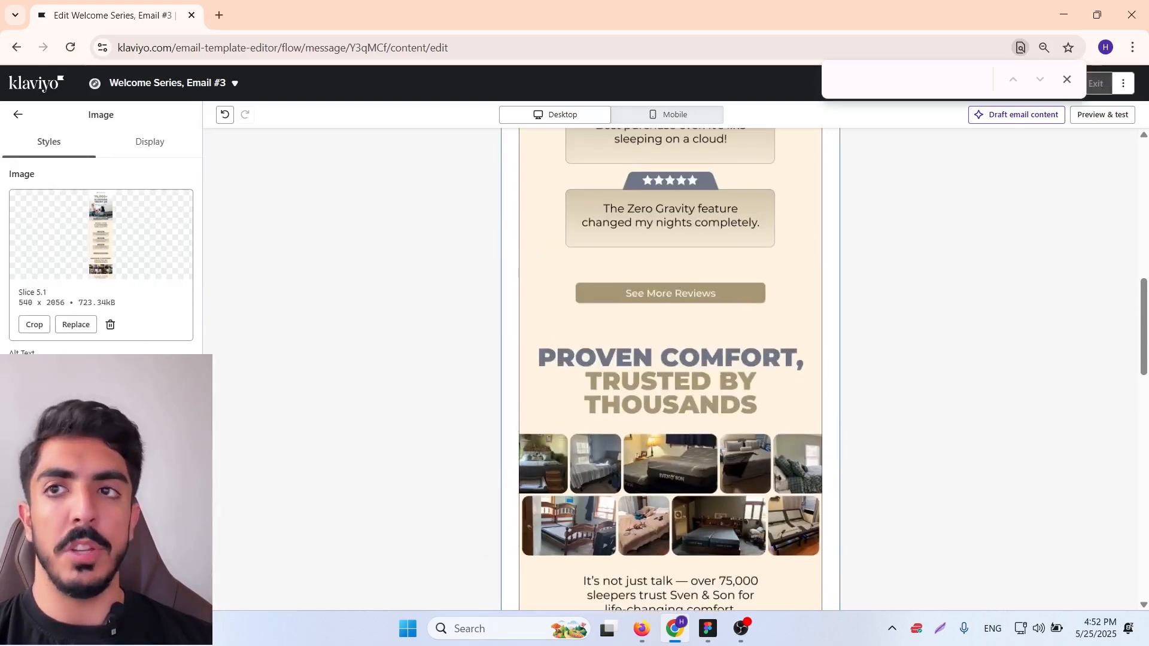
{"action": "scroll", "coordinate": [80, 259], "scroll_direction": "down", "scroll_amount": 3}
{"action": "left_click", "coordinate": [80, 267]}
{"action": "right_click", "coordinate": [79, 267]}
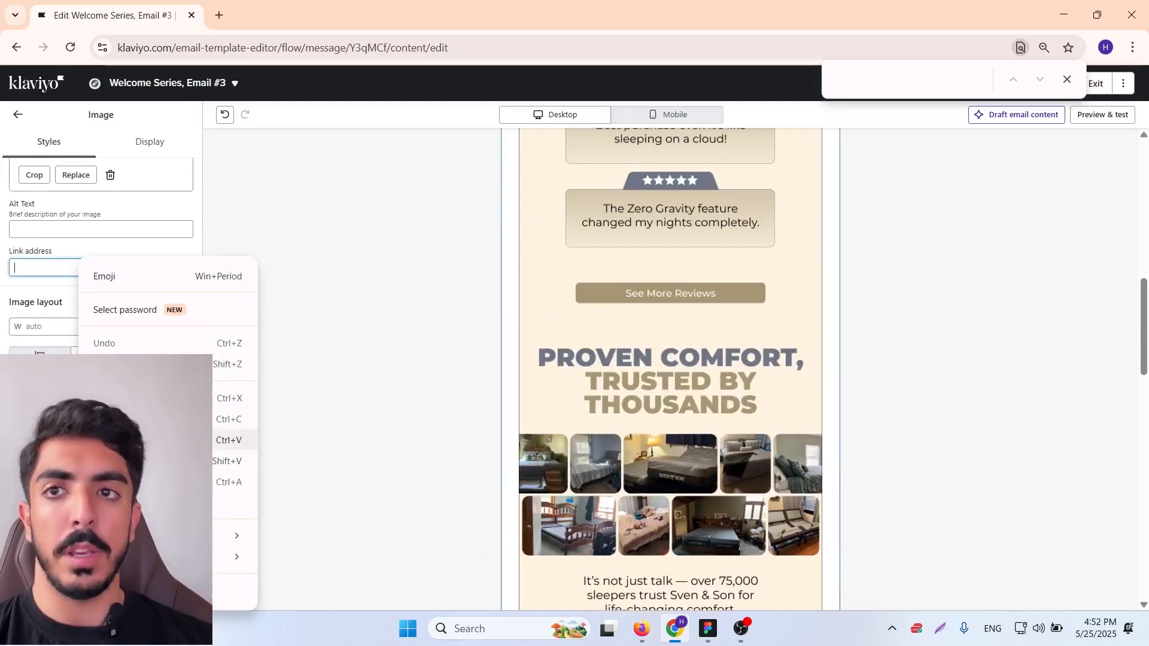
{"action": "left_click", "coordinate": [150, 440]}
{"action": "left_click", "coordinate": [1066, 79]}
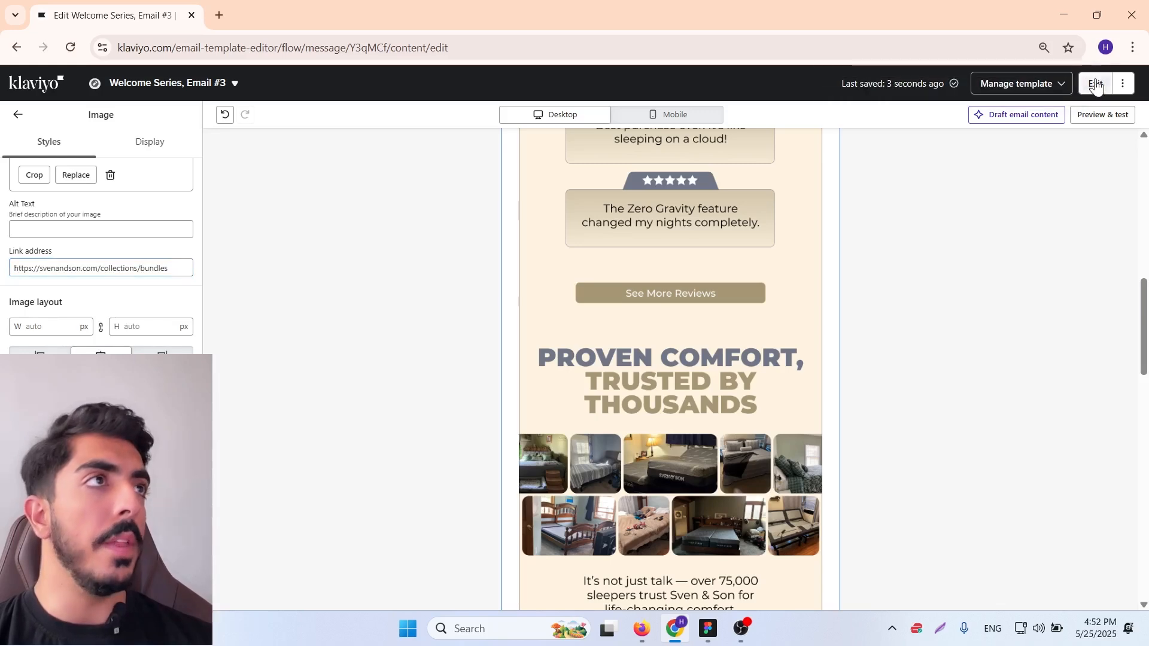
{"action": "left_click", "coordinate": [1097, 86]}
Switch to Figma and open the headline text at the top of the Welcome 03 design for editing.
{"action": "mouse_move", "coordinate": [708, 629]}
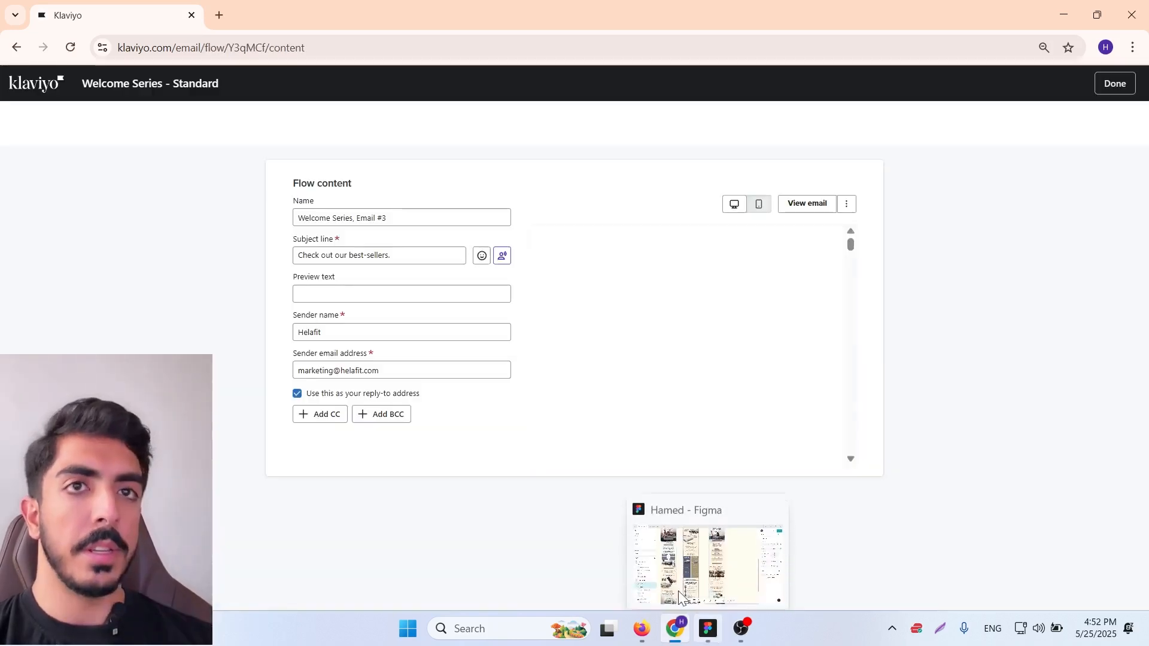
{"action": "left_click", "coordinate": [680, 597]}
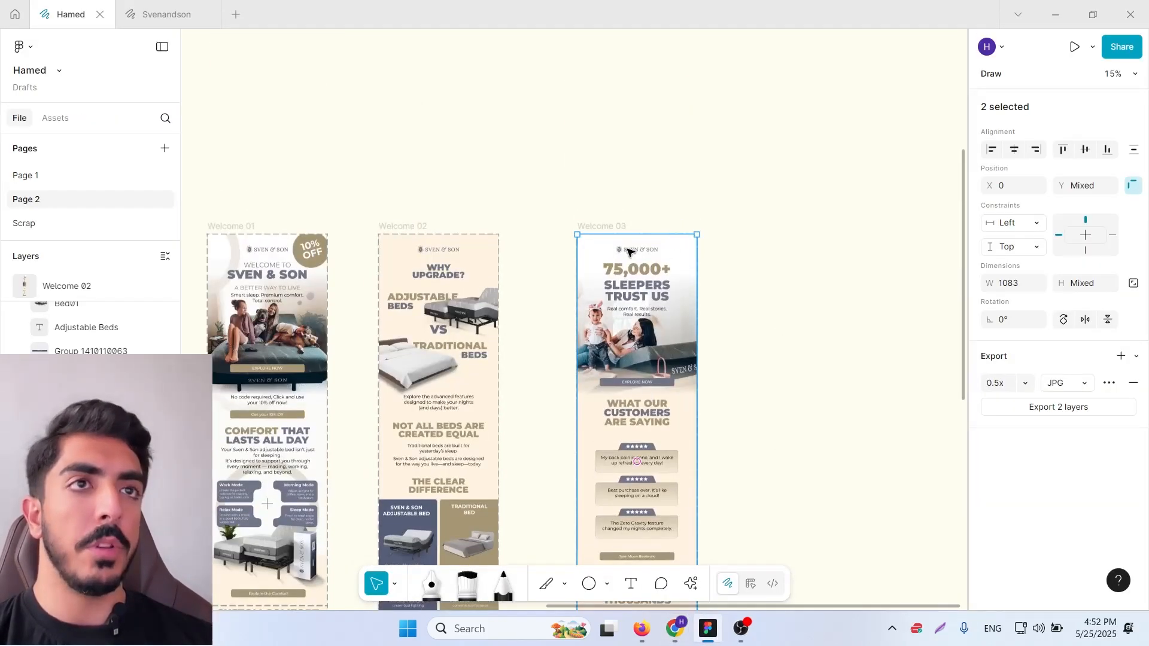
{"action": "left_click_drag", "start_coordinate": [533, 207], "coordinate": [754, 339]}
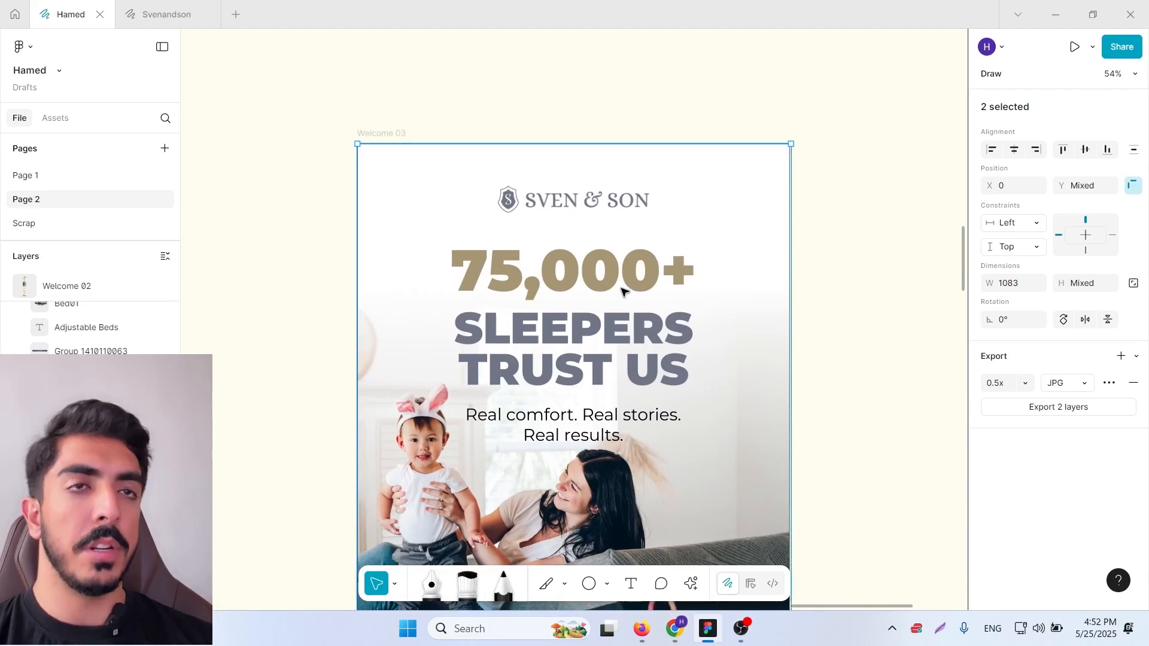
{"action": "left_click", "coordinate": [599, 275]}
{"action": "double_click", "coordinate": [599, 272]}
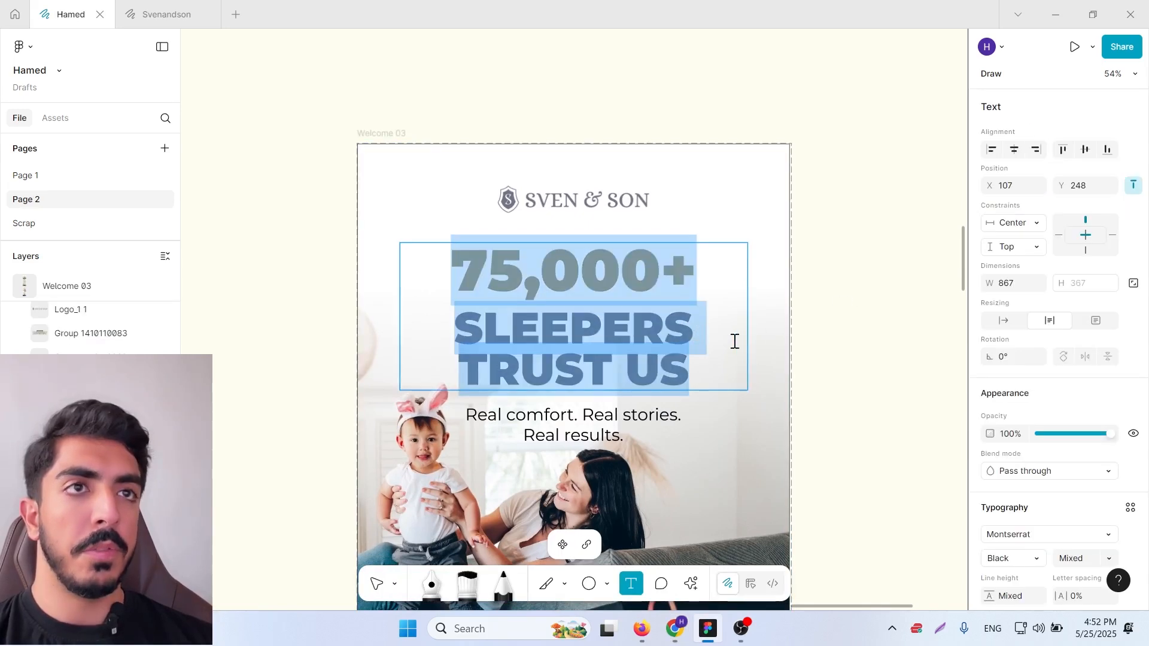
{"action": "left_click", "coordinate": [878, 393]}
{"action": "scroll", "coordinate": [882, 396], "scroll_direction": "down", "scroll_amount": 1}
{"action": "left_click_drag", "start_coordinate": [886, 397], "coordinate": [944, 317]}
{"action": "scroll", "coordinate": [844, 363], "scroll_direction": "down", "scroll_amount": 2}
{"action": "scroll", "coordinate": [775, 332], "scroll_direction": "down", "scroll_amount": 2}
{"action": "scroll", "coordinate": [658, 296], "scroll_direction": "up", "scroll_amount": 3}
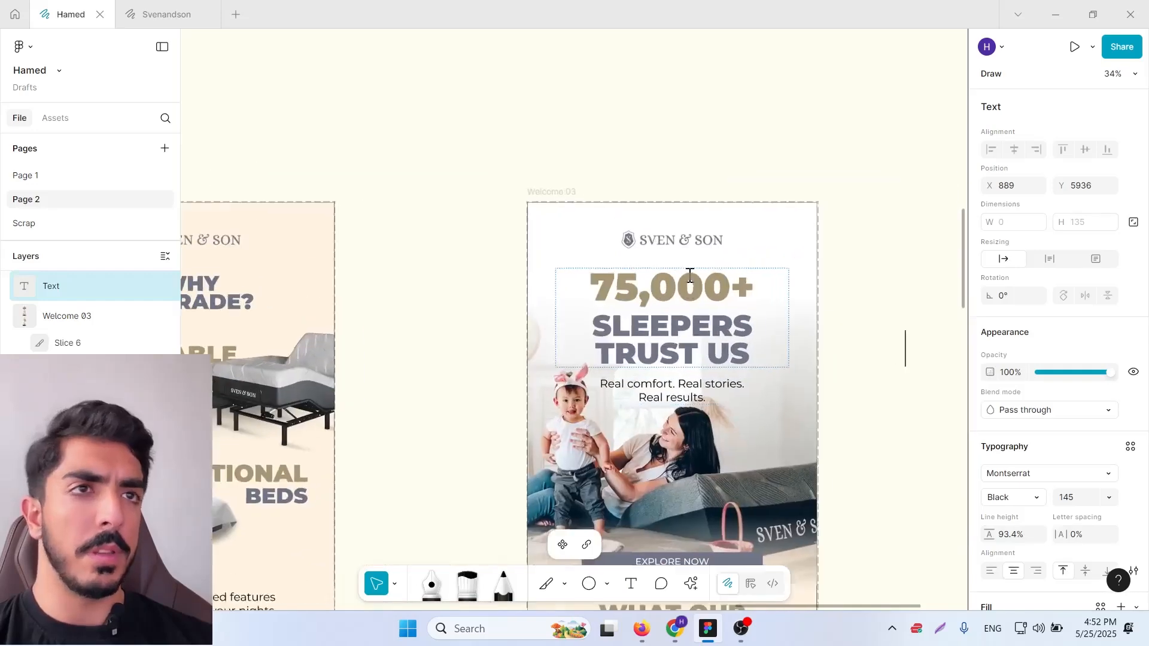
Change the number in the Welcome 03 headline to 7,500+ and select the entire headline text for copying.
{"action": "left_click_drag", "start_coordinate": [743, 295], "coordinate": [599, 282]}
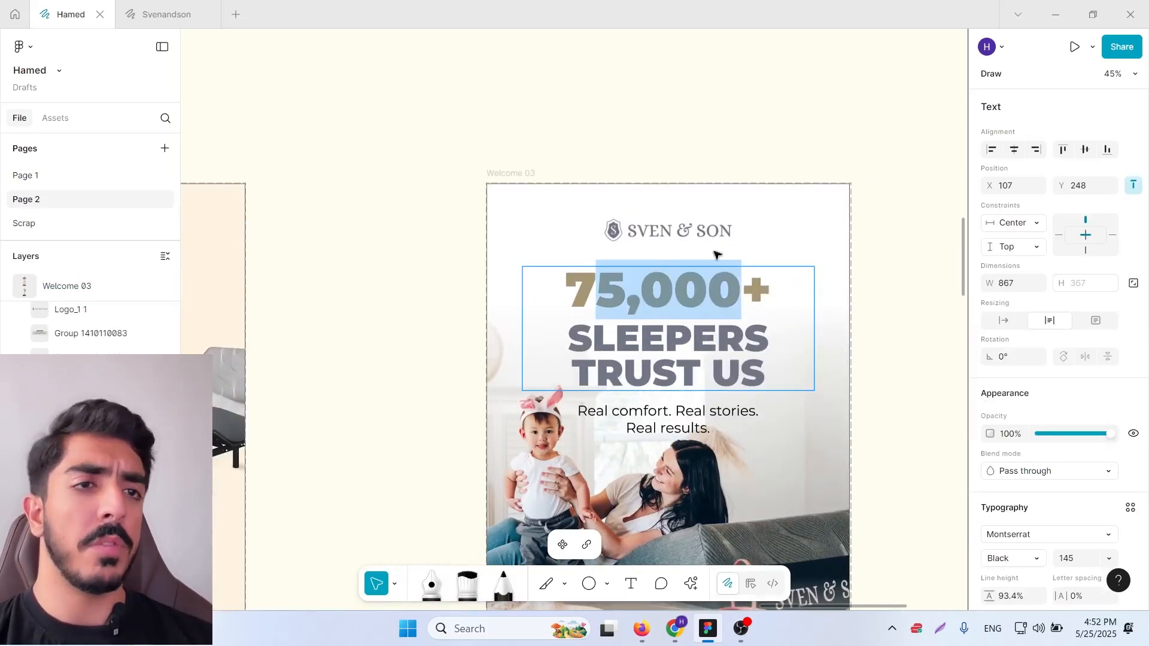
{"action": "left_click", "coordinate": [626, 294]}
{"action": "left_click_drag", "start_coordinate": [721, 291], "coordinate": [724, 289]}
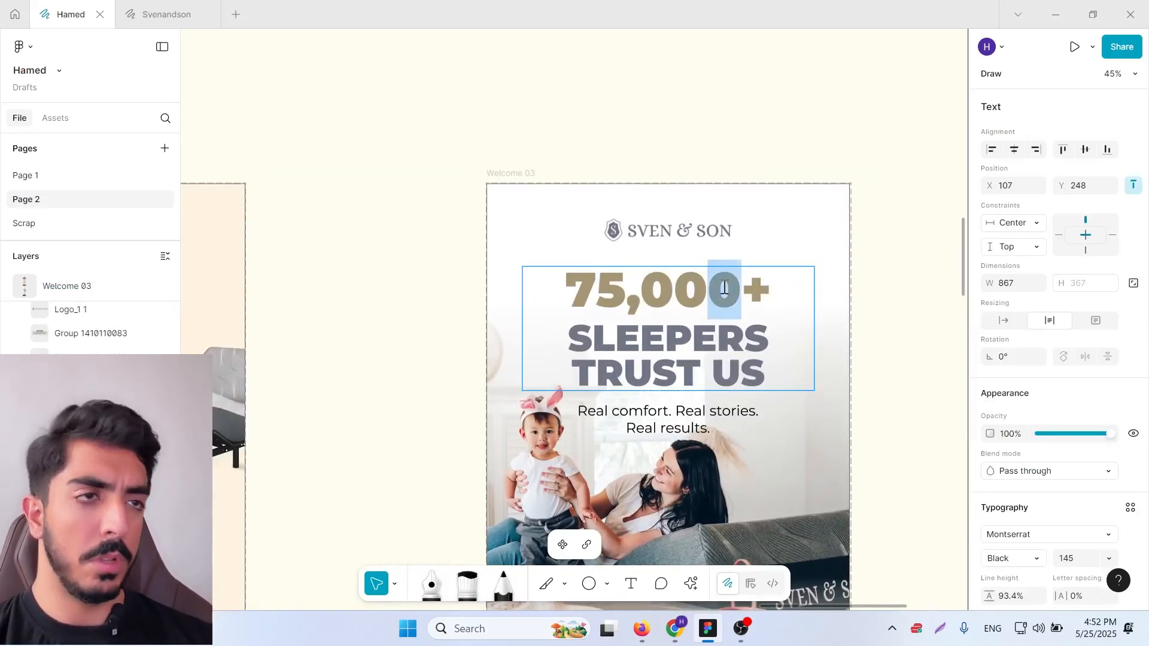
{"action": "key", "text": "BackSpace"}
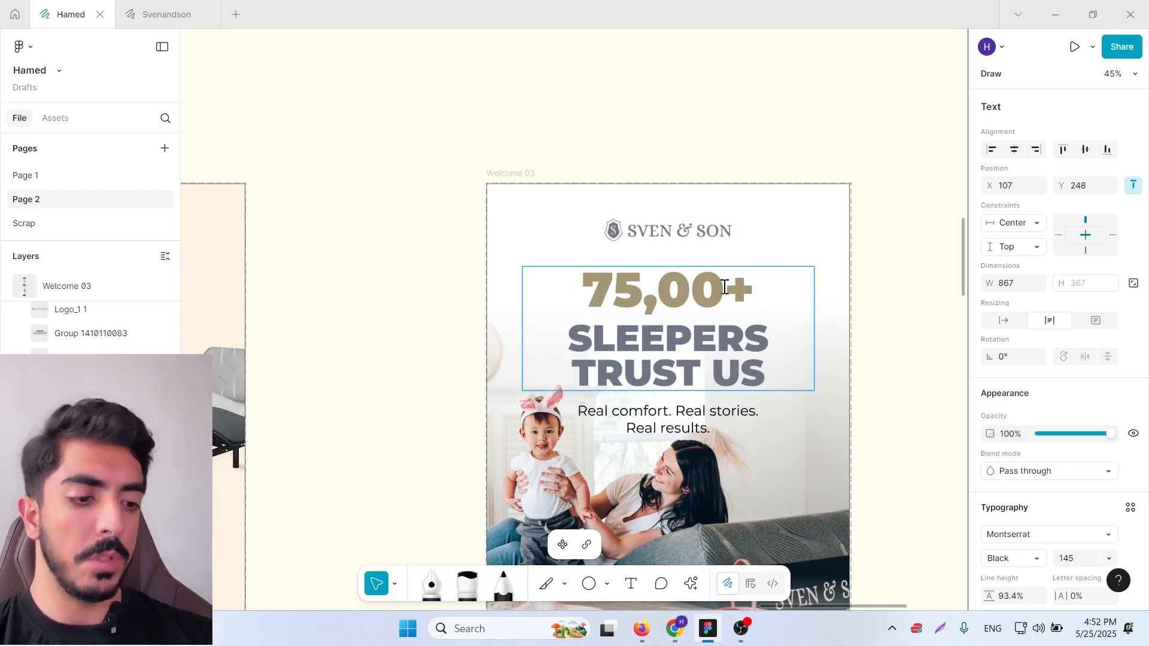
{"action": "key", "text": "Left"}
{"action": "key", "text": "Left"}
{"action": "key", "text": "shift+Left"}
{"action": "key", "text": "ctrl+x"}
{"action": "key", "text": "Left"}
{"action": "key", "text": "ctrl+v"}
{"action": "key", "text": "ctrl+a"}
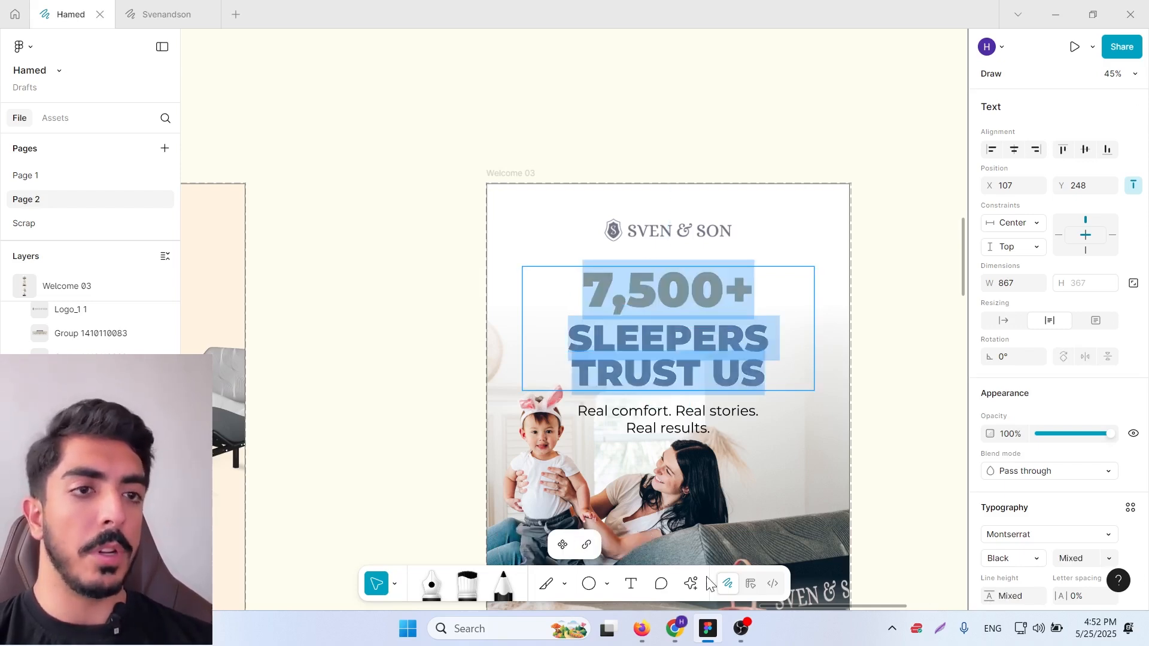
Switch to Klaviyo, set Email #3's subject line to "7,500+ Sleepers Trust Us" and return to the flow.
{"action": "left_click", "coordinate": [675, 628]}
{"action": "left_click", "coordinate": [387, 280]}
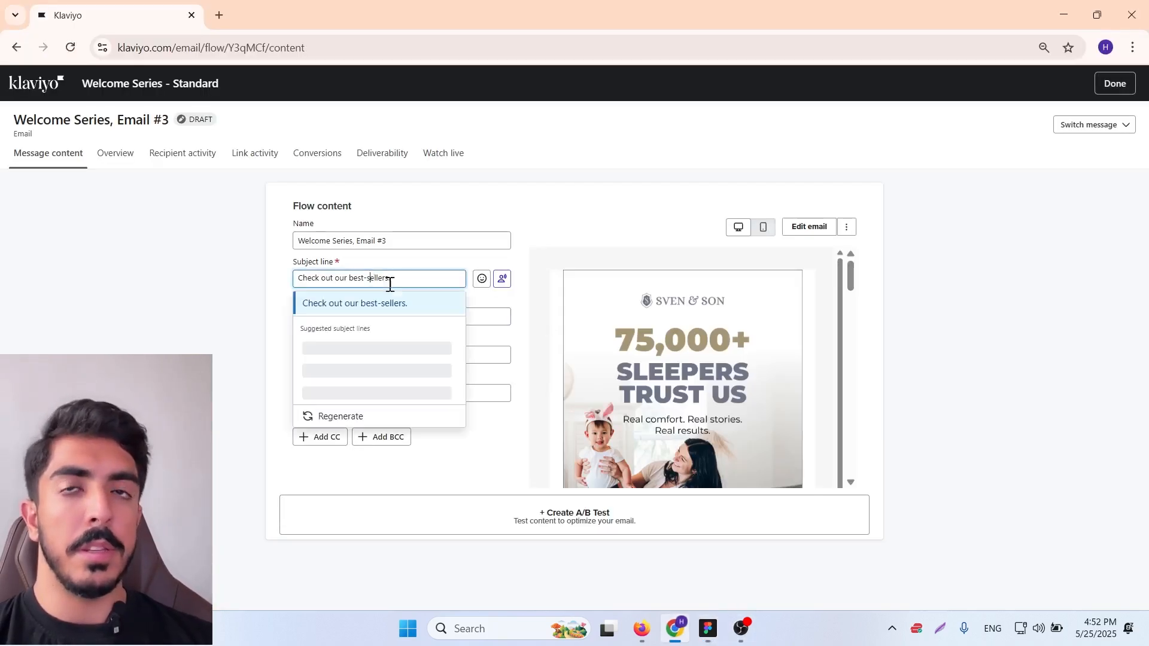
{"action": "key", "text": "ctrl+a"}
{"action": "key", "text": "ctrl+v"}
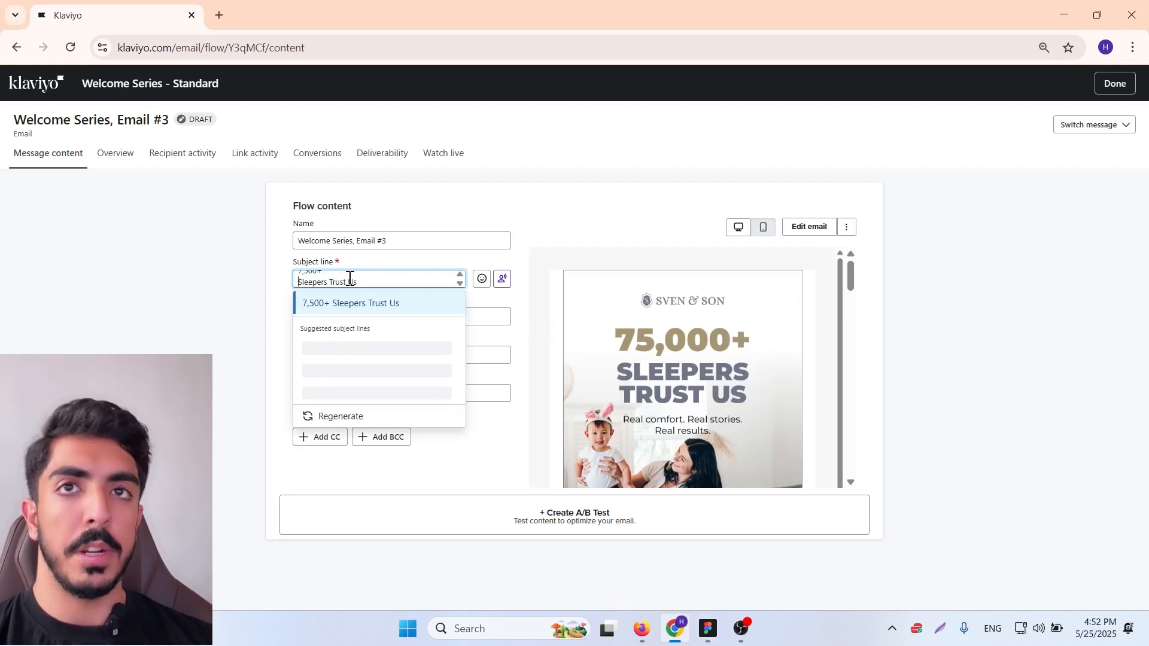
{"action": "key", "text": "BackSpace"}
{"action": "left_click", "coordinate": [1013, 242]}
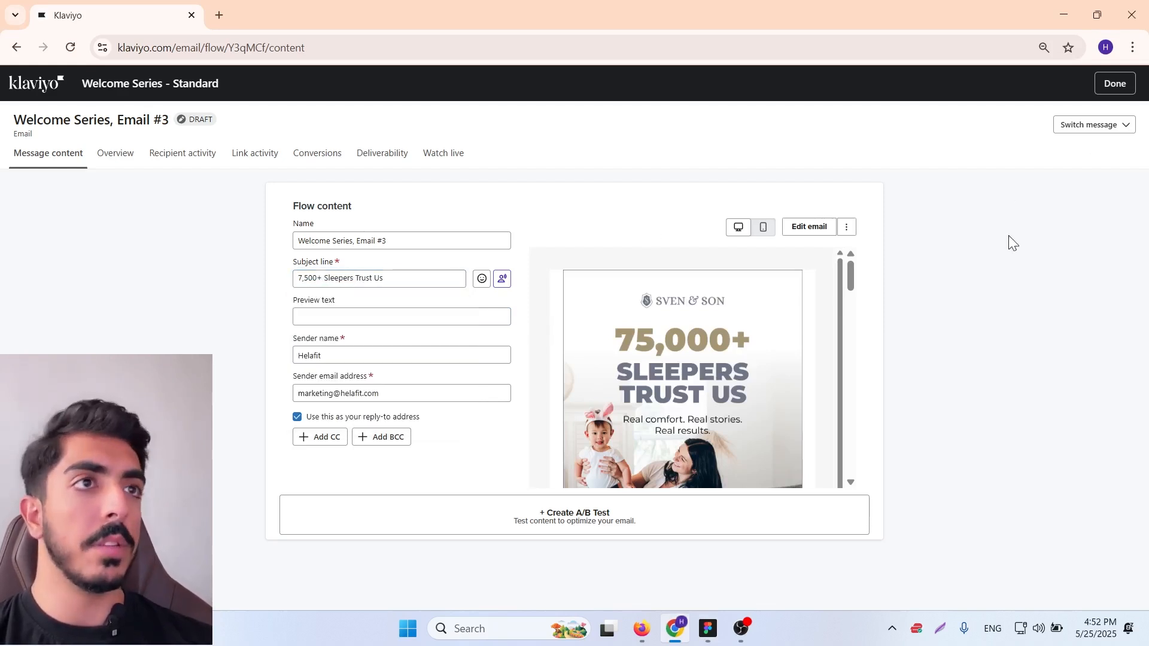
{"action": "left_click", "coordinate": [1115, 84]}
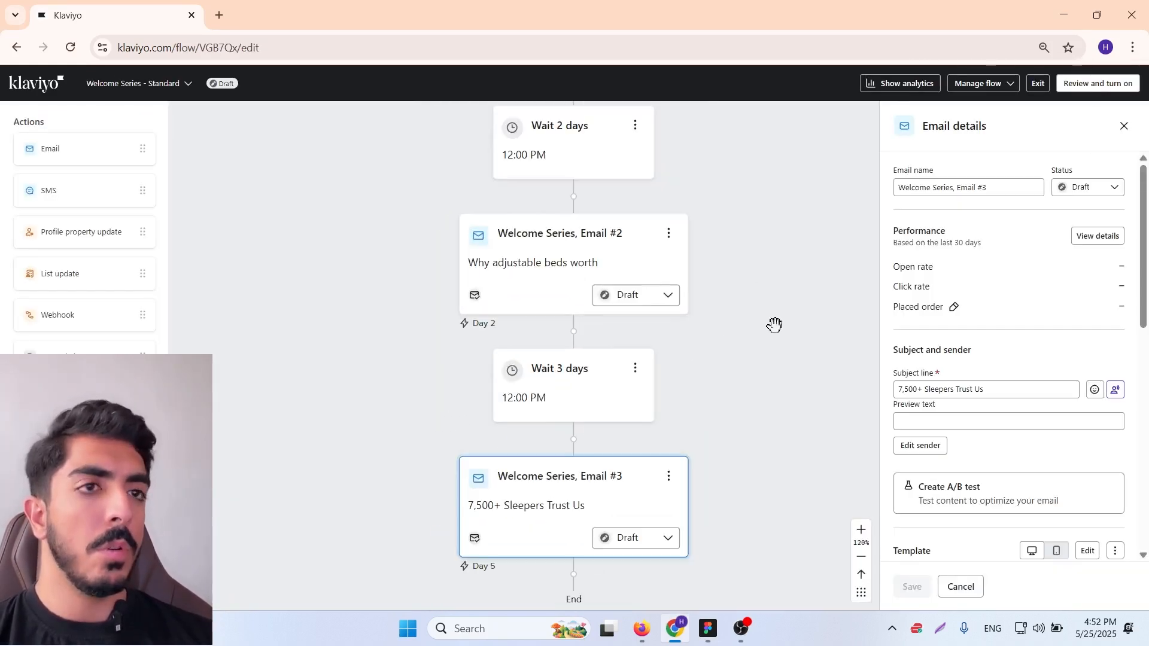
Review the sequence of emails and time delays in the welcome flow.
{"action": "scroll", "coordinate": [689, 386], "scroll_direction": "down", "scroll_amount": 2}
{"action": "left_click_drag", "start_coordinate": [691, 395], "coordinate": [762, 431]}
{"action": "left_click_drag", "start_coordinate": [678, 377], "coordinate": [720, 378]}
{"action": "left_click_drag", "start_coordinate": [809, 274], "coordinate": [774, 287]}
{"action": "left_click_drag", "start_coordinate": [762, 355], "coordinate": [765, 282]}
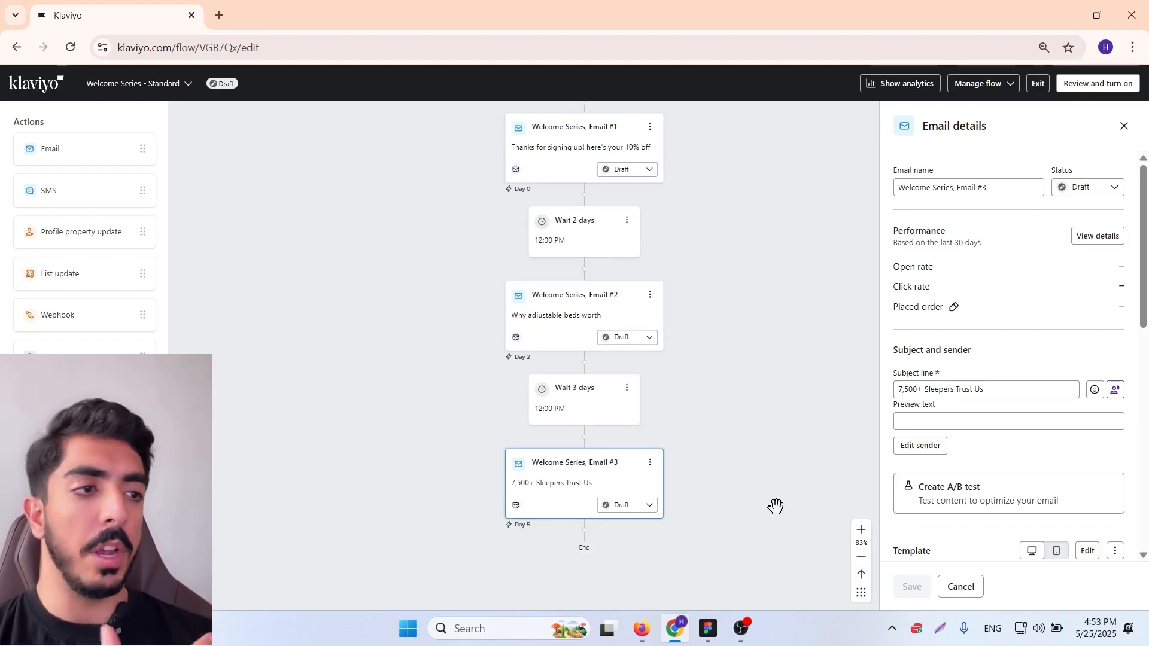
Switch to Figma, leave the headline text editing, and examine the Welcome 1 to Welcome 12 designs in the Svenandson file.
{"action": "left_click", "coordinate": [709, 627]}
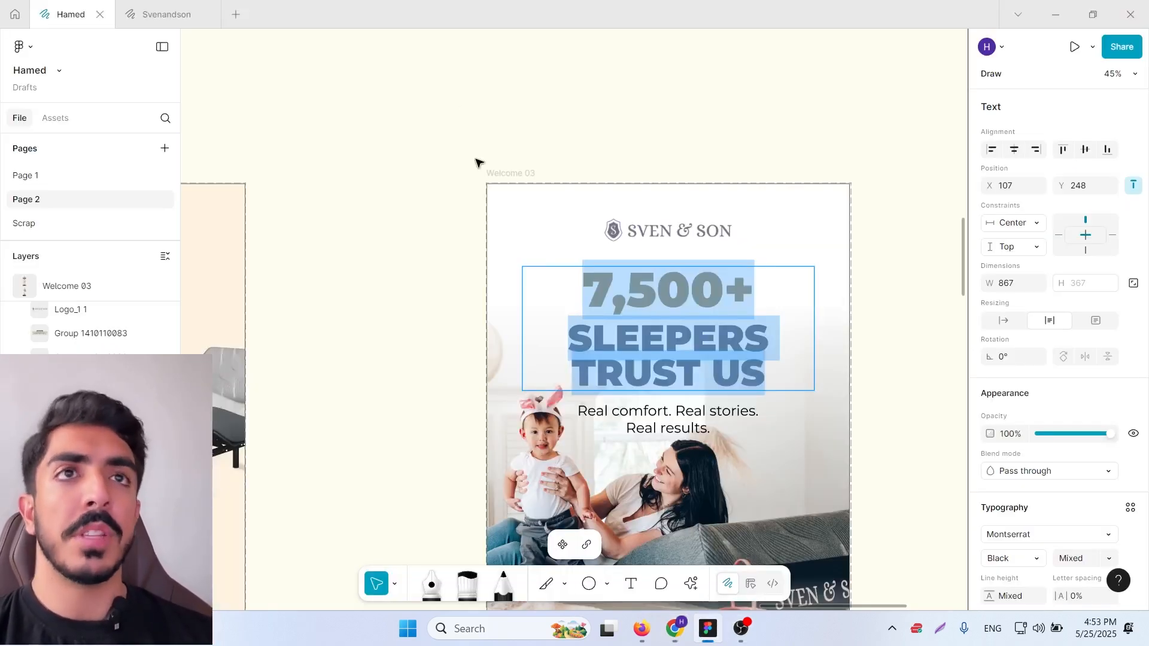
{"action": "key", "text": "Escape"}
{"action": "left_click", "coordinate": [166, 14]}
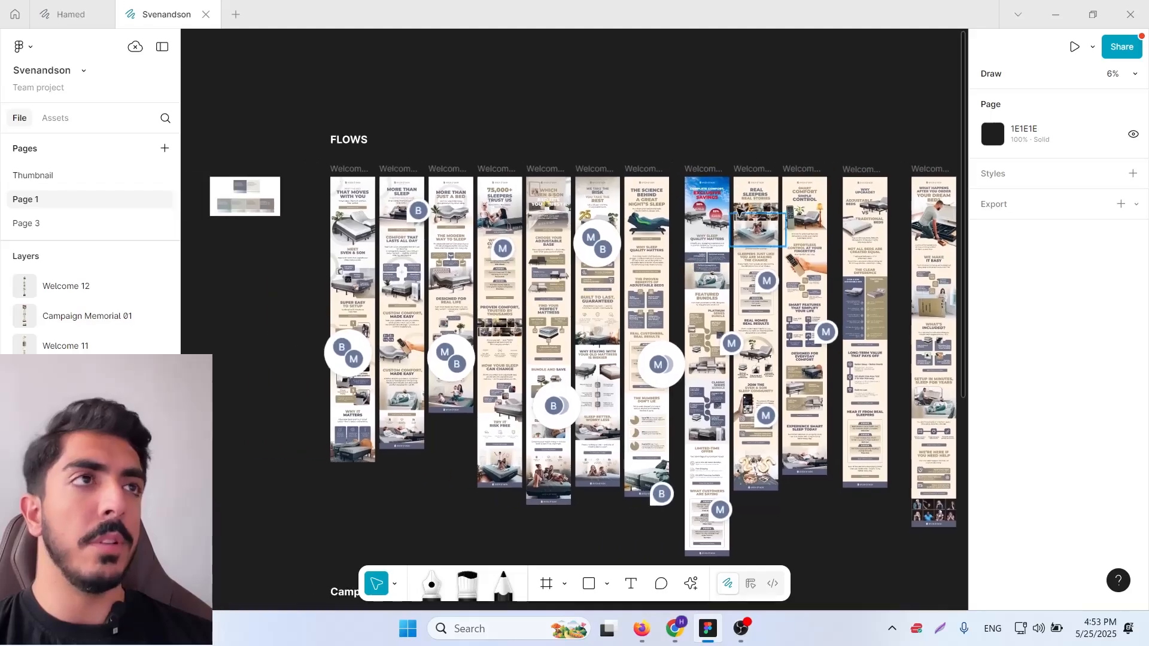
{"action": "scroll", "coordinate": [740, 210], "scroll_direction": "up", "scroll_amount": 5}
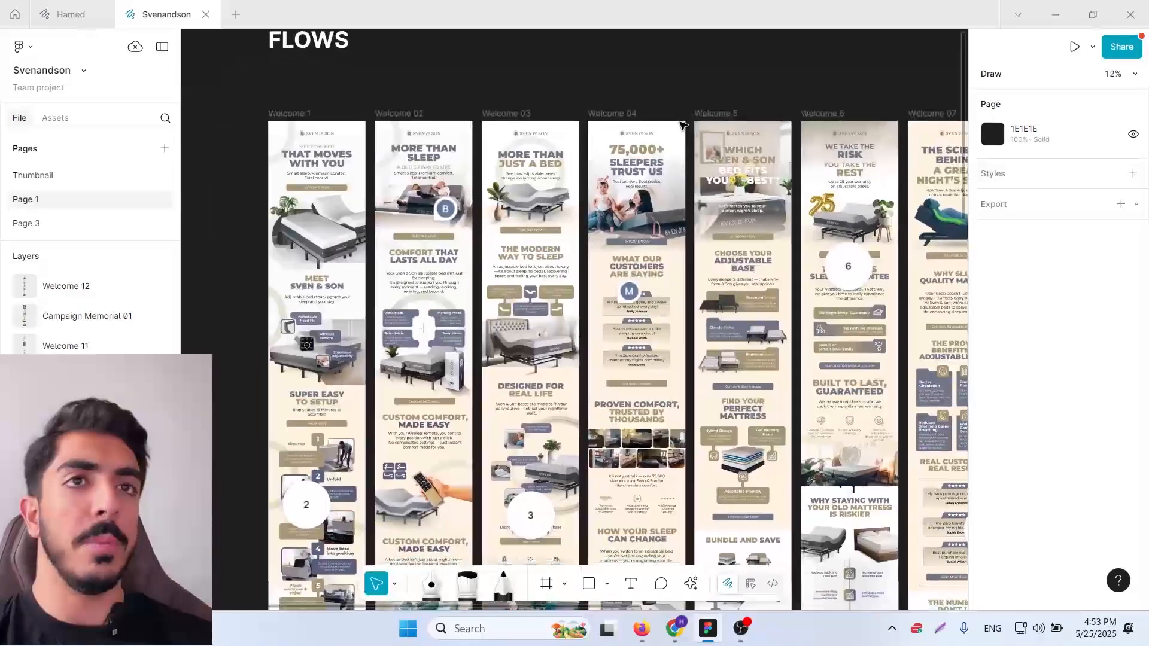
{"action": "left_click_drag", "start_coordinate": [496, 271], "coordinate": [457, 272]}
{"action": "scroll", "coordinate": [569, 214], "scroll_direction": "up", "scroll_amount": 1}
{"action": "left_click_drag", "start_coordinate": [672, 402], "coordinate": [691, 190]}
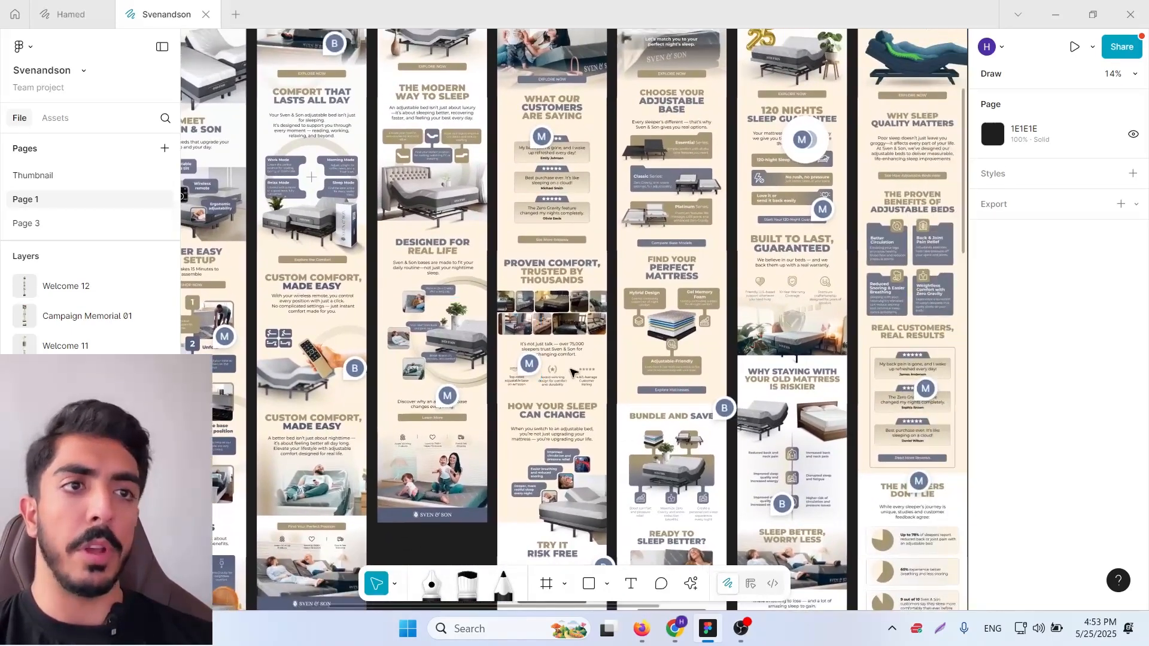
{"action": "left_click_drag", "start_coordinate": [629, 372], "coordinate": [532, 334]}
{"action": "left_click_drag", "start_coordinate": [664, 307], "coordinate": [584, 312]}
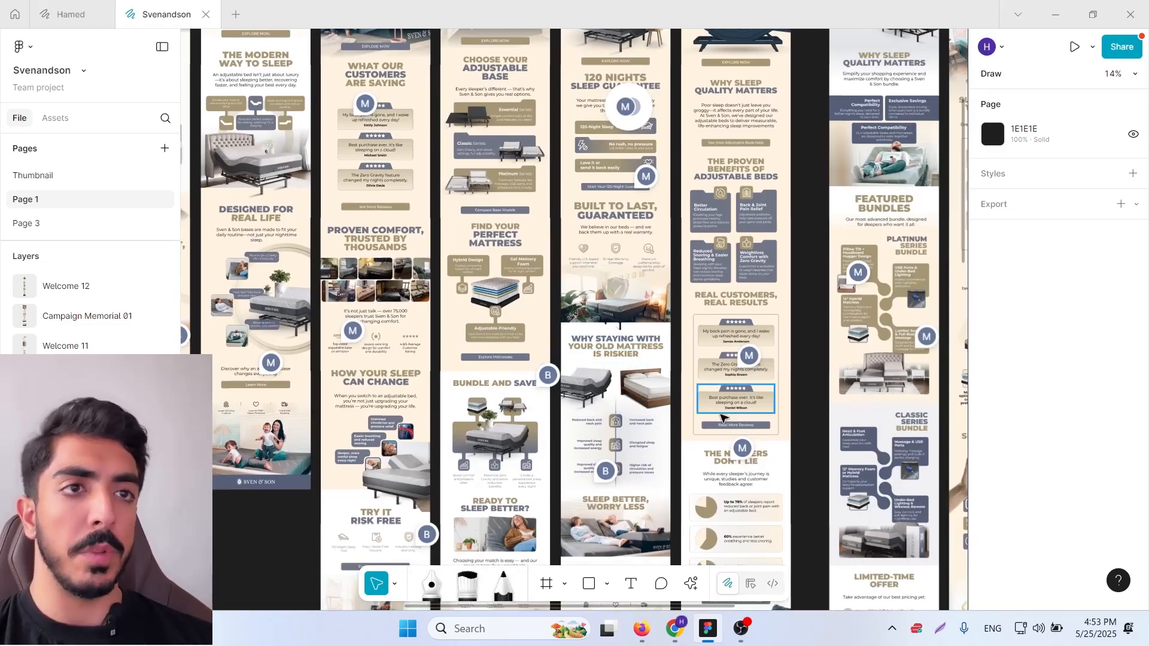
{"action": "left_click_drag", "start_coordinate": [723, 418], "coordinate": [699, 363]}
{"action": "scroll", "coordinate": [662, 333], "scroll_direction": "down", "scroll_amount": 2}
{"action": "scroll", "coordinate": [671, 326], "scroll_direction": "up", "scroll_amount": 1}
{"action": "left_click_drag", "start_coordinate": [689, 318], "coordinate": [521, 132]}
{"action": "left_click_drag", "start_coordinate": [872, 115], "coordinate": [712, 249]}
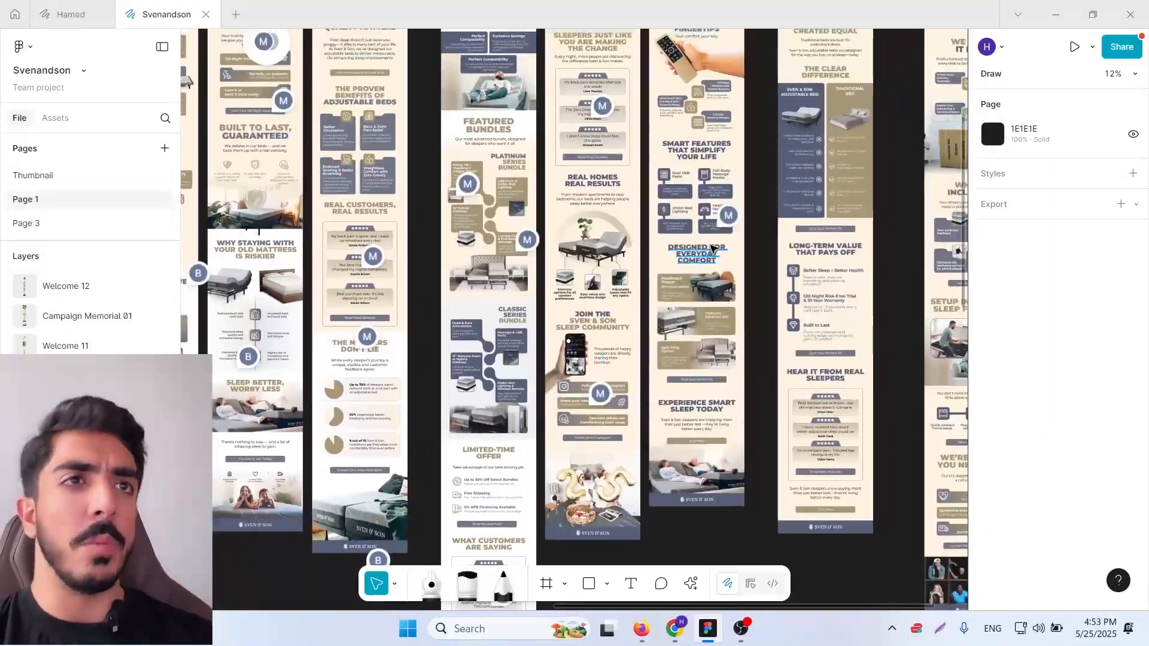
{"action": "scroll", "coordinate": [779, 267], "scroll_direction": "left", "scroll_amount": 3}
{"action": "scroll", "coordinate": [471, 379], "scroll_direction": "right", "scroll_amount": 5}
{"action": "scroll", "coordinate": [461, 390], "scroll_direction": "up", "scroll_amount": 1}
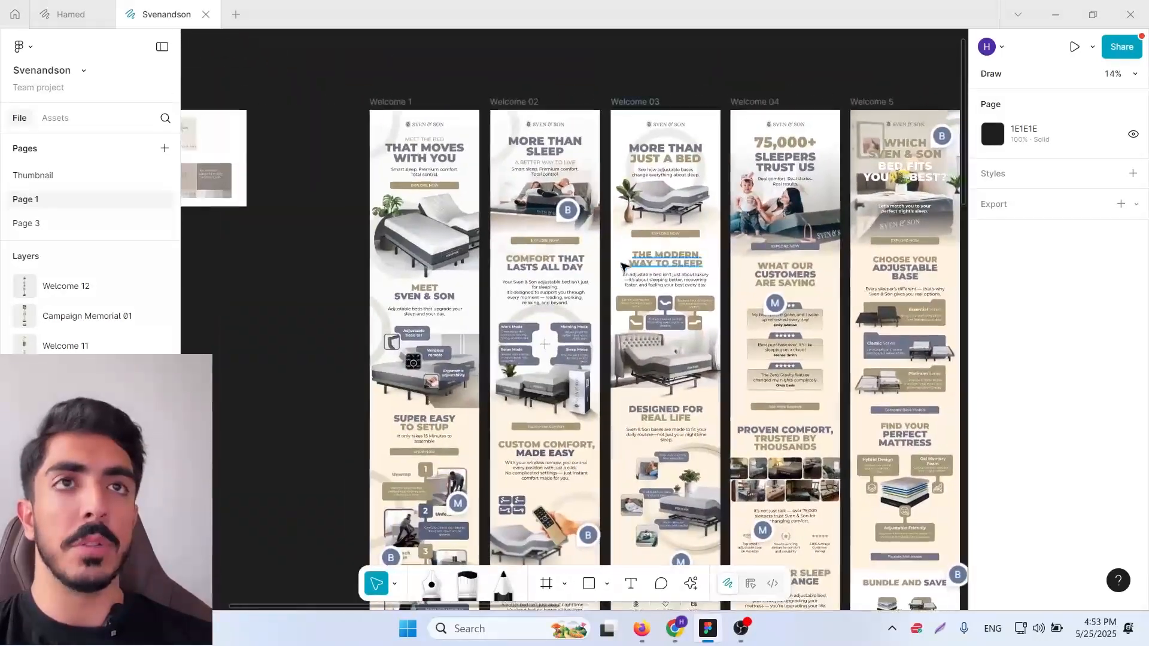
{"action": "scroll", "coordinate": [581, 326], "scroll_direction": "up", "scroll_amount": 5}
{"action": "left_click_drag", "start_coordinate": [906, 493], "coordinate": [1075, 350]}
{"action": "scroll", "coordinate": [582, 324], "scroll_direction": "down", "scroll_amount": 1}
{"action": "scroll", "coordinate": [629, 368], "scroll_direction": "up", "scroll_amount": 1}
{"action": "scroll", "coordinate": [630, 368], "scroll_direction": "down", "scroll_amount": 1}
{"action": "scroll", "coordinate": [638, 357], "scroll_direction": "down", "scroll_amount": 3}
{"action": "left_click_drag", "start_coordinate": [898, 264], "coordinate": [251, 323]}
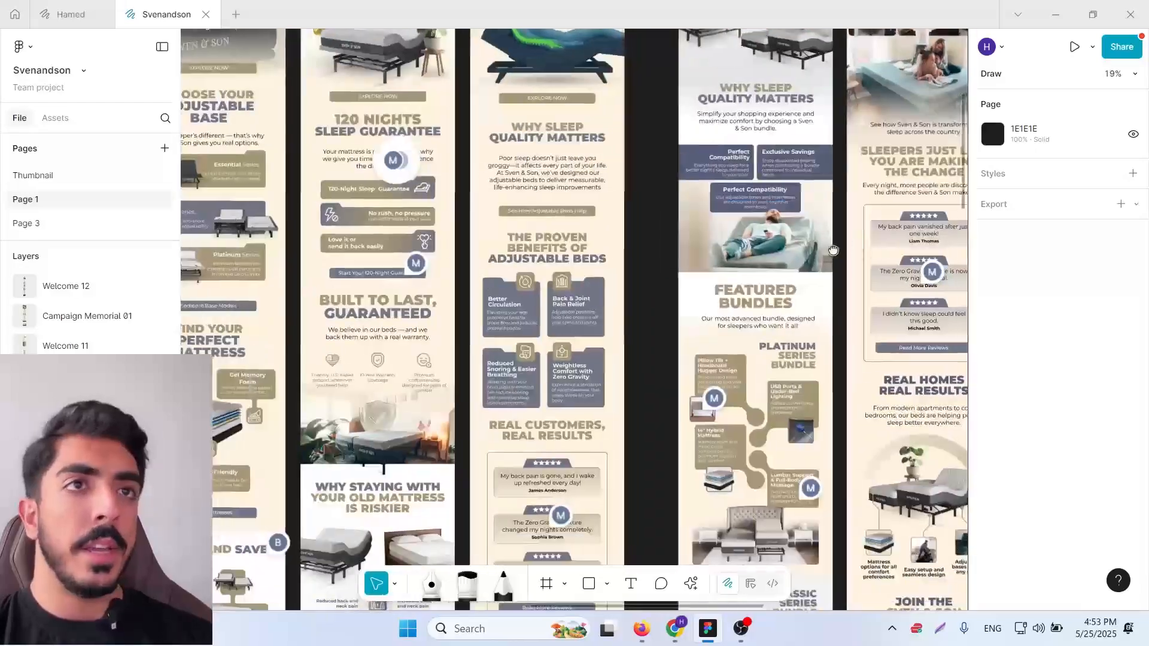
{"action": "left_click_drag", "start_coordinate": [665, 259], "coordinate": [385, 387]}
{"action": "left_click_drag", "start_coordinate": [699, 225], "coordinate": [284, 338]}
{"action": "scroll", "coordinate": [283, 338], "scroll_direction": "down", "scroll_amount": 2}
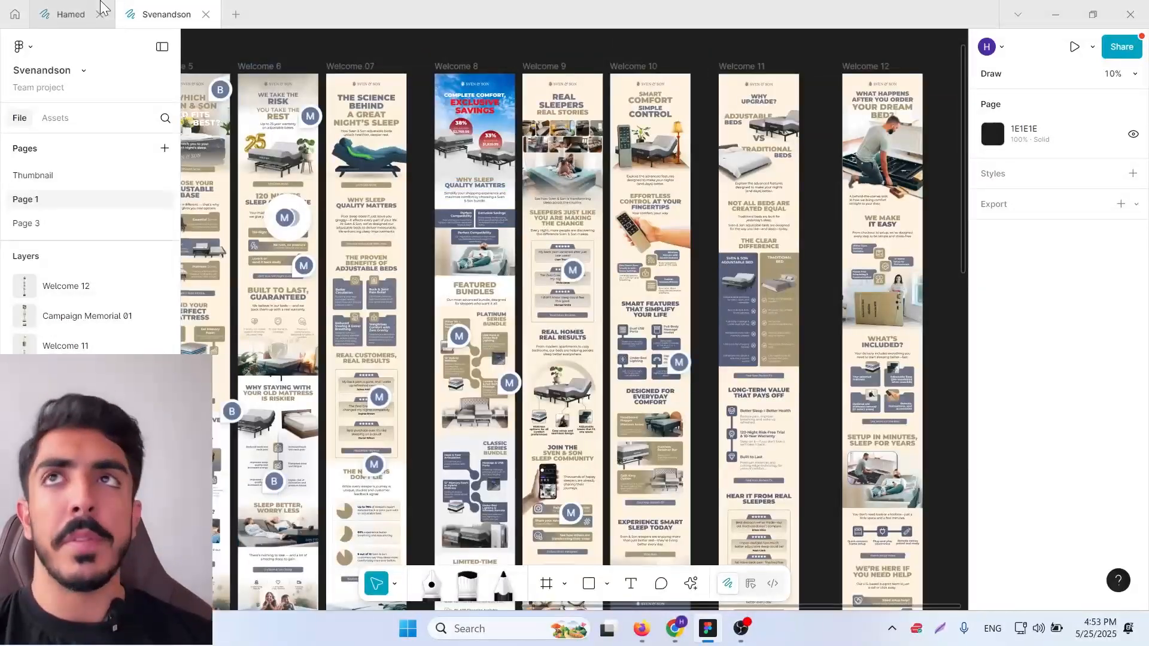
Return to the file with the three sliced designs and review Welcome 01, Welcome 02 and Welcome 03 side by side.
{"action": "left_click", "coordinate": [62, 14]}
{"action": "scroll", "coordinate": [742, 333], "scroll_direction": "down", "scroll_amount": 3}
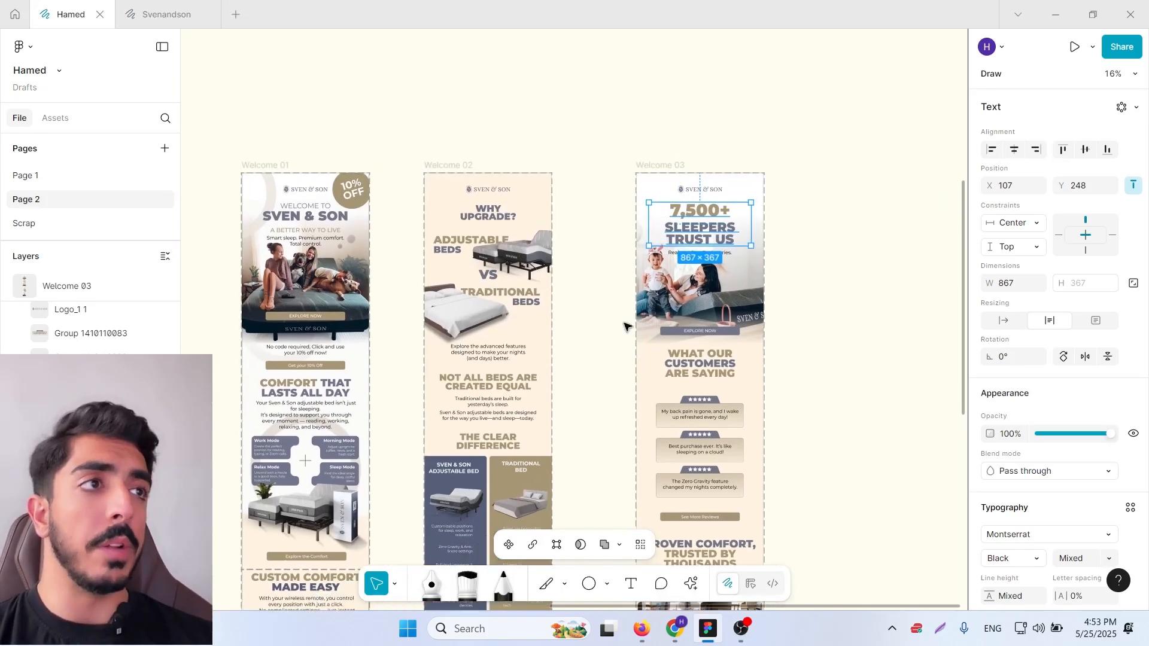
{"action": "left_click_drag", "start_coordinate": [628, 333], "coordinate": [834, 243]}
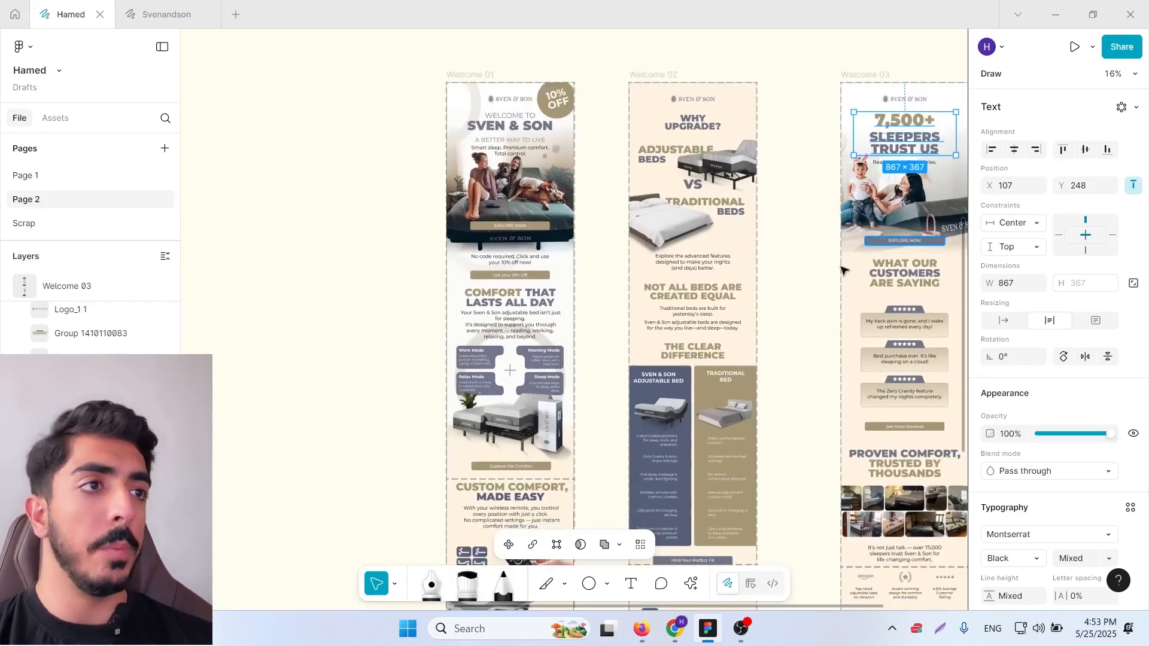
{"action": "scroll", "coordinate": [805, 293], "scroll_direction": "down", "scroll_amount": 1}
{"action": "left_click_drag", "start_coordinate": [812, 506], "coordinate": [728, 352]}
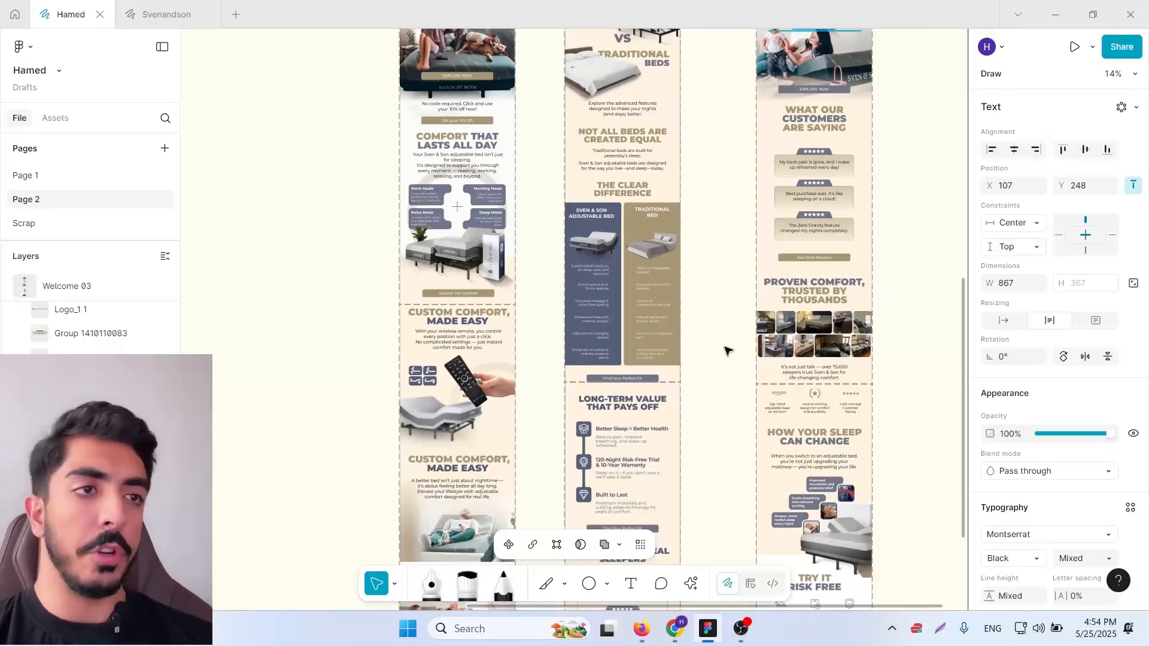